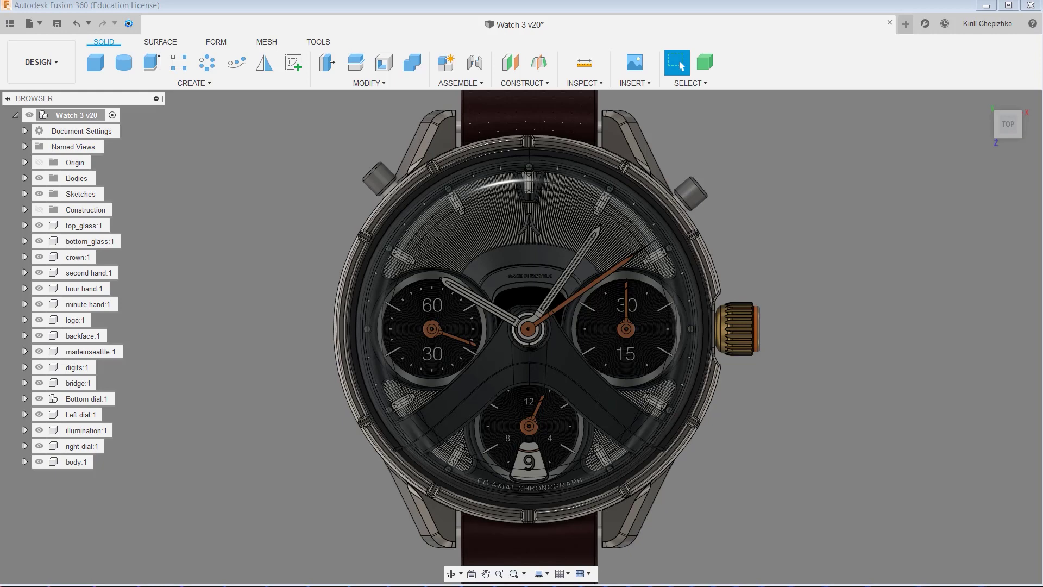
# Pan and reorient the view to frame the watch in a frontal tilted angle
pyautogui.moveTo(842, 322)
pyautogui.mouseDown(button='middle')
pyautogui.moveTo(760, 326)
pyautogui.moveTo(759, 382)
pyautogui.mouseUp(button='middle')
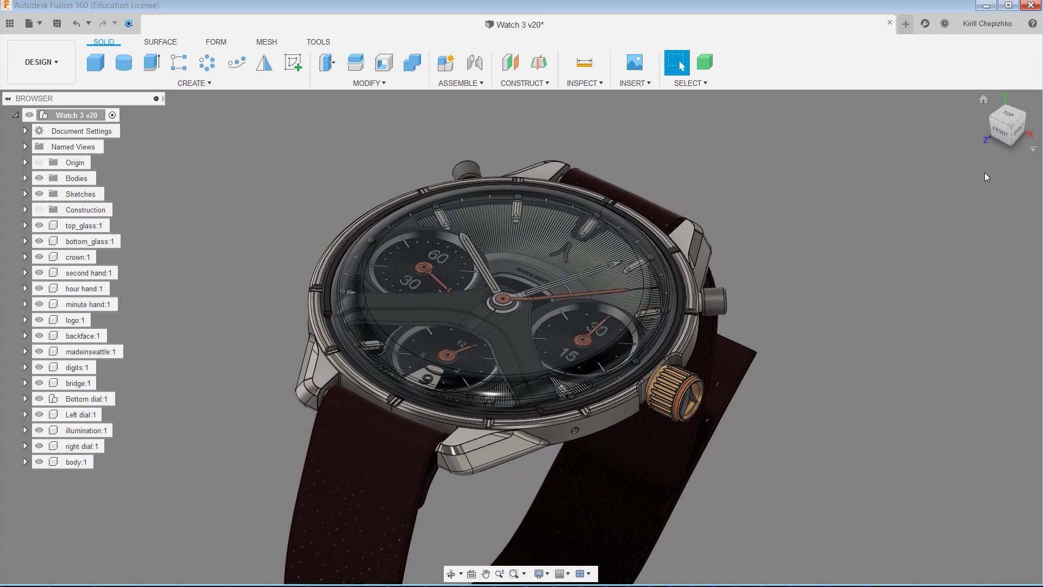
pyautogui.click(996, 123)
pyautogui.moveTo(758, 326); pyautogui.dragTo(770, 308, button='middle')
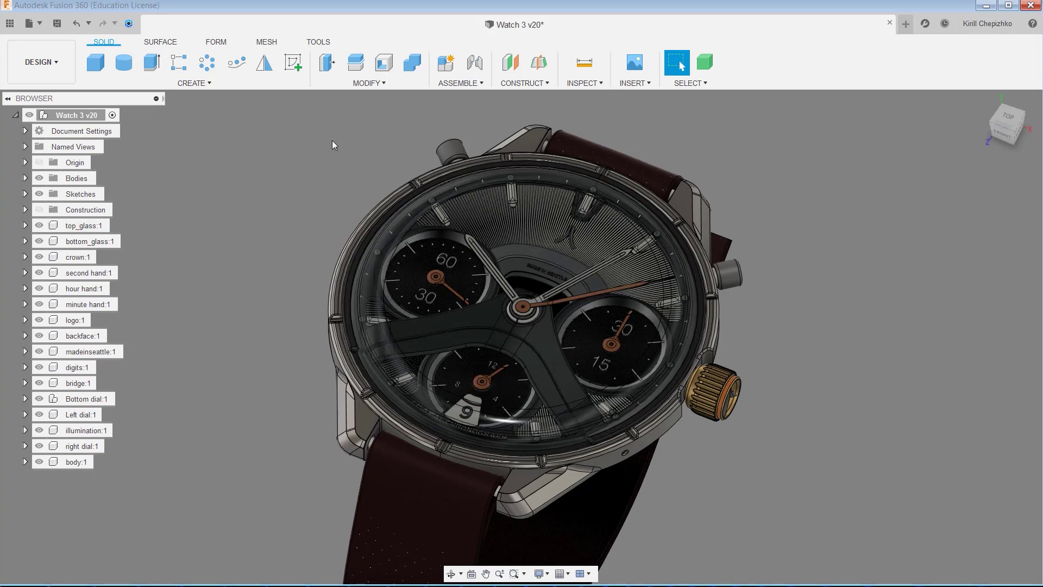
pyautogui.moveTo(263, 190); pyautogui.dragTo(265, 179, button='middle')
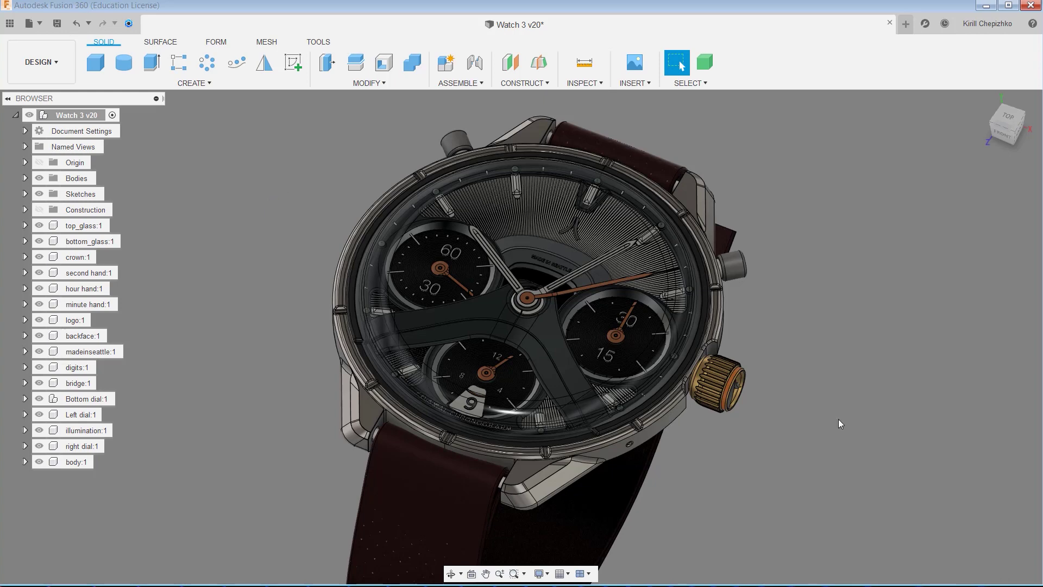
pyautogui.moveTo(571, 280); pyautogui.dragTo(570, 250, button='middle')
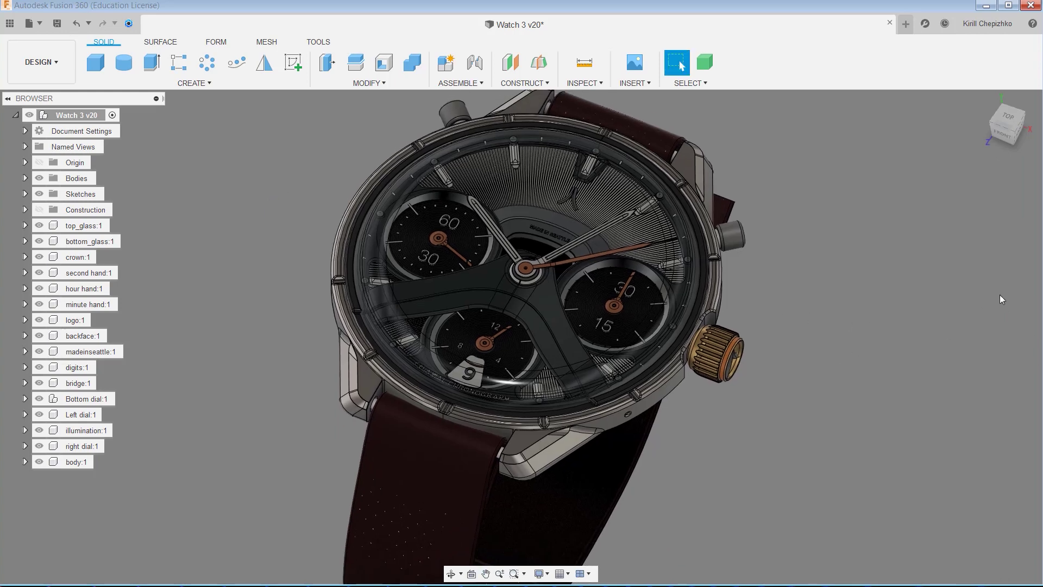
# Select the top_glass:1 and crown:1 components, view the side, then return home view
pyautogui.click(86, 226)
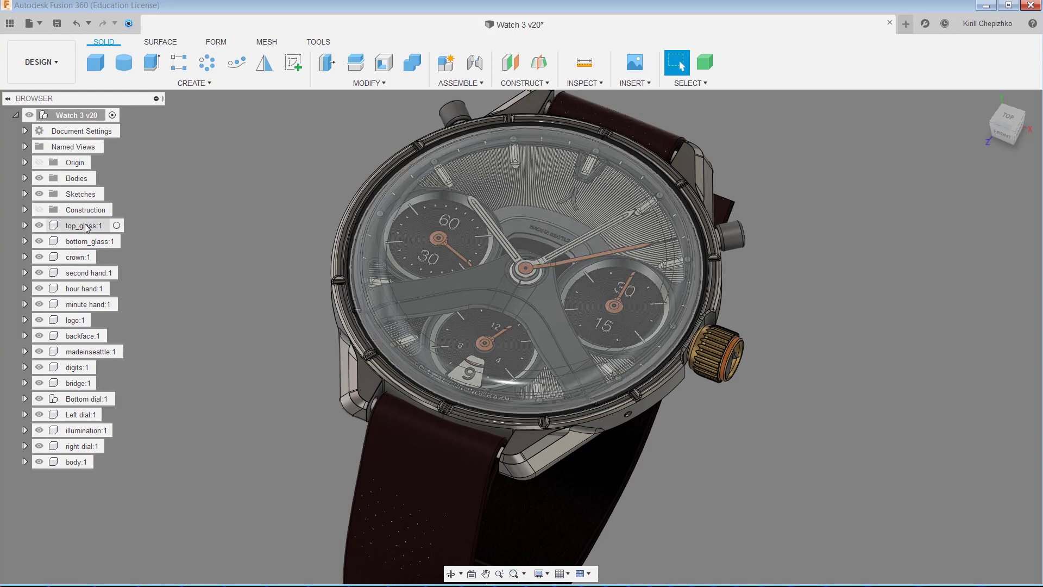
pyautogui.keyDown('shift'); pyautogui.moveTo(868, 212); pyautogui.dragTo(788, 163, button='middle'); pyautogui.keyUp('shift')
pyautogui.moveTo(852, 198); pyautogui.dragTo(841, 267, button='middle')
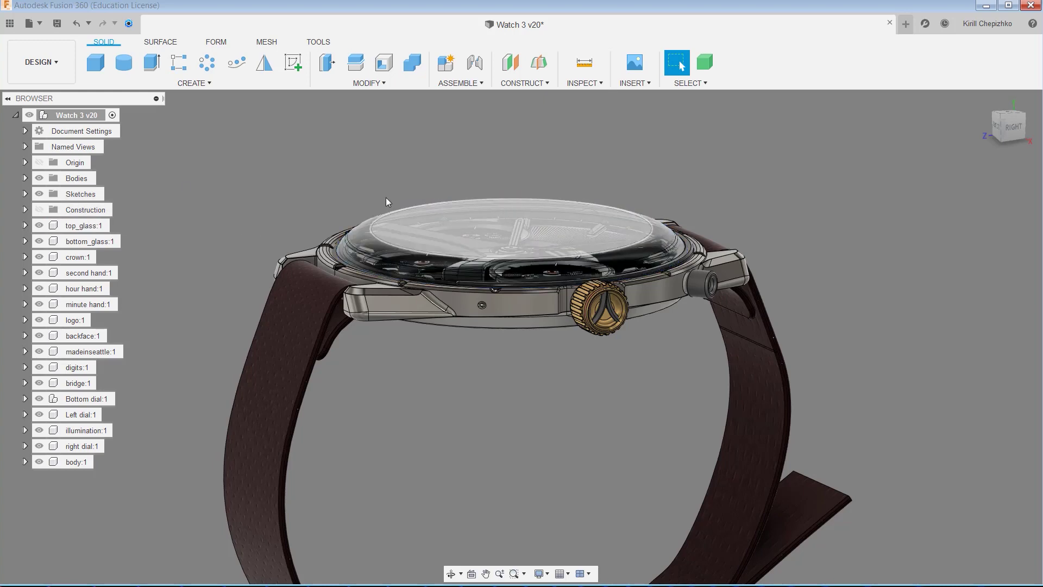
pyautogui.click(77, 257)
pyautogui.press('F6')
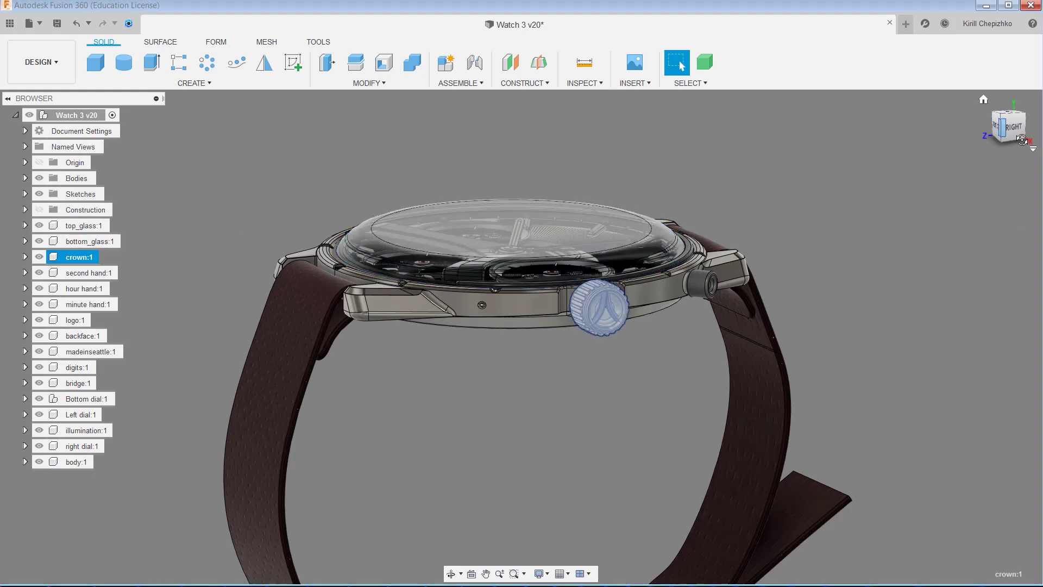
# Select the hand components and expand minute hand:1 > Bodies to select the minute hand body
pyautogui.click(82, 273)
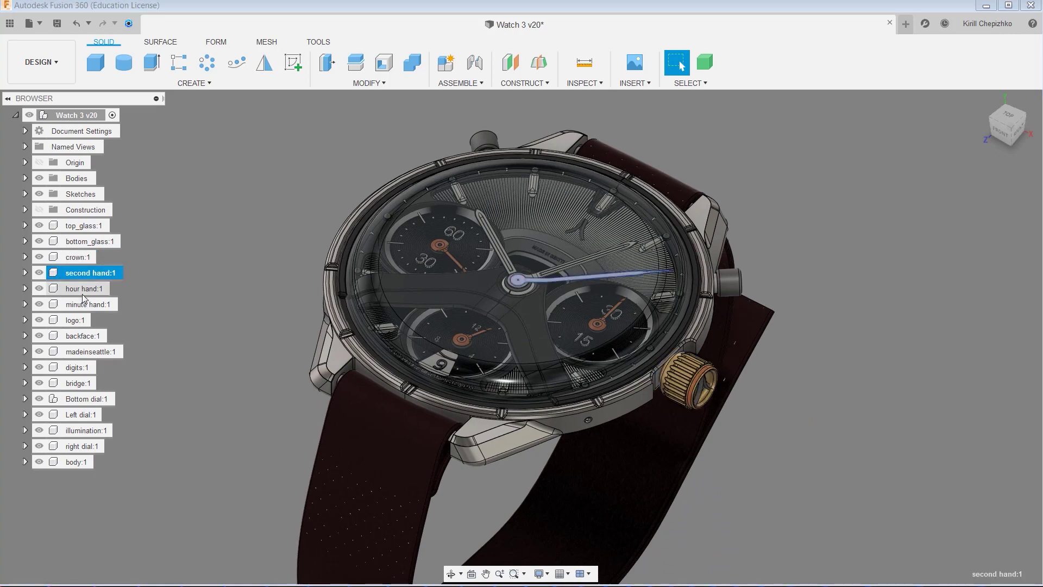
pyautogui.click(81, 289)
pyautogui.click(83, 305)
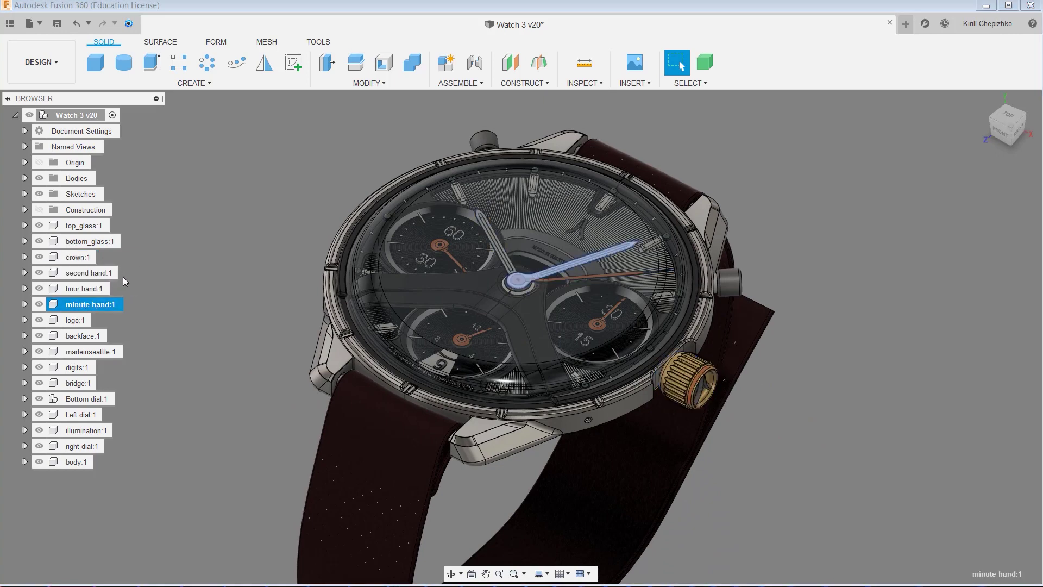
pyautogui.click(25, 305)
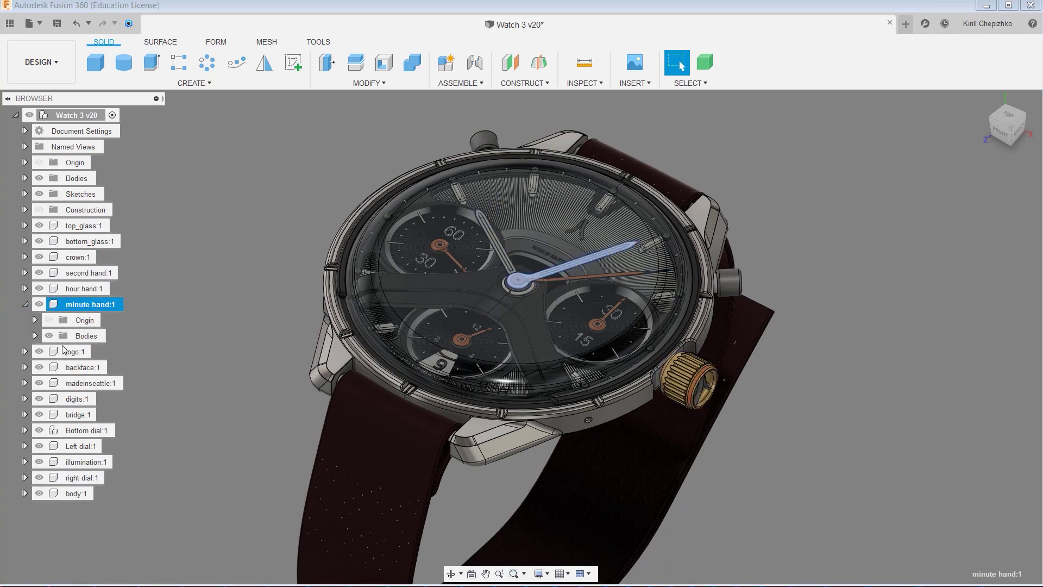
pyautogui.click(35, 335)
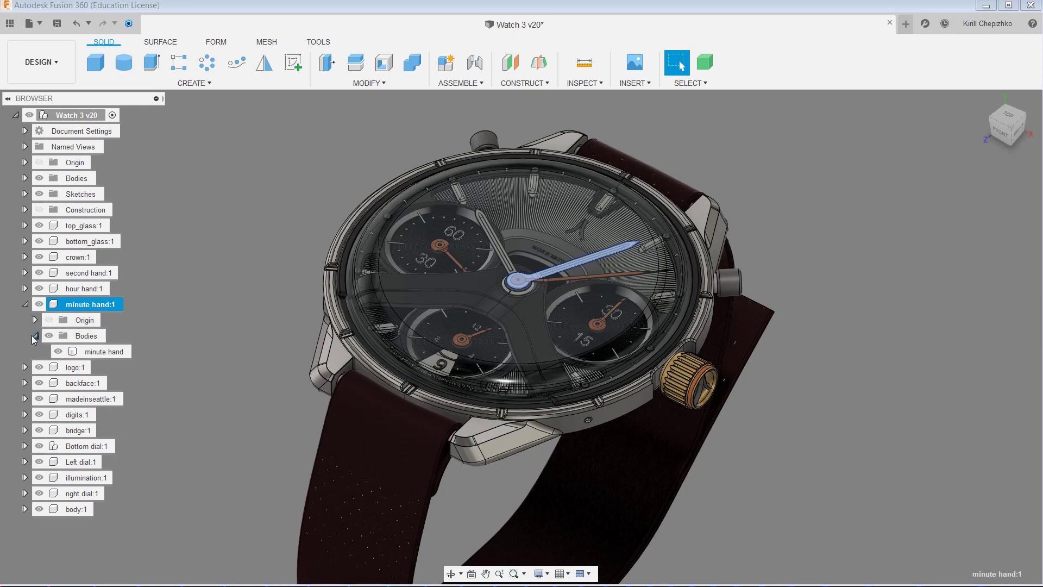
pyautogui.click(82, 352)
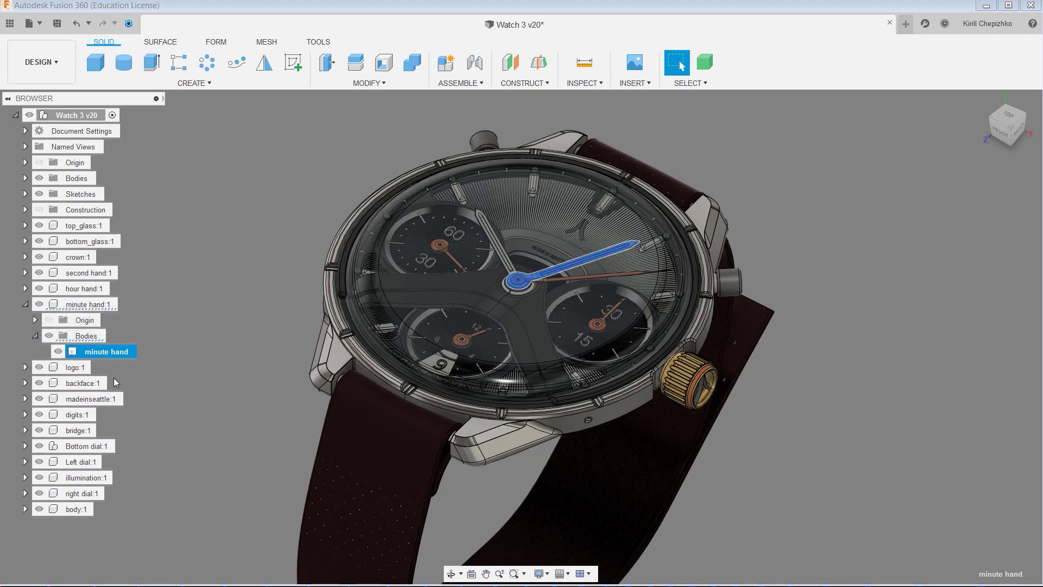
# Clear the selection, orbit the watch, and select a face on the case lug
pyautogui.click(236, 287)
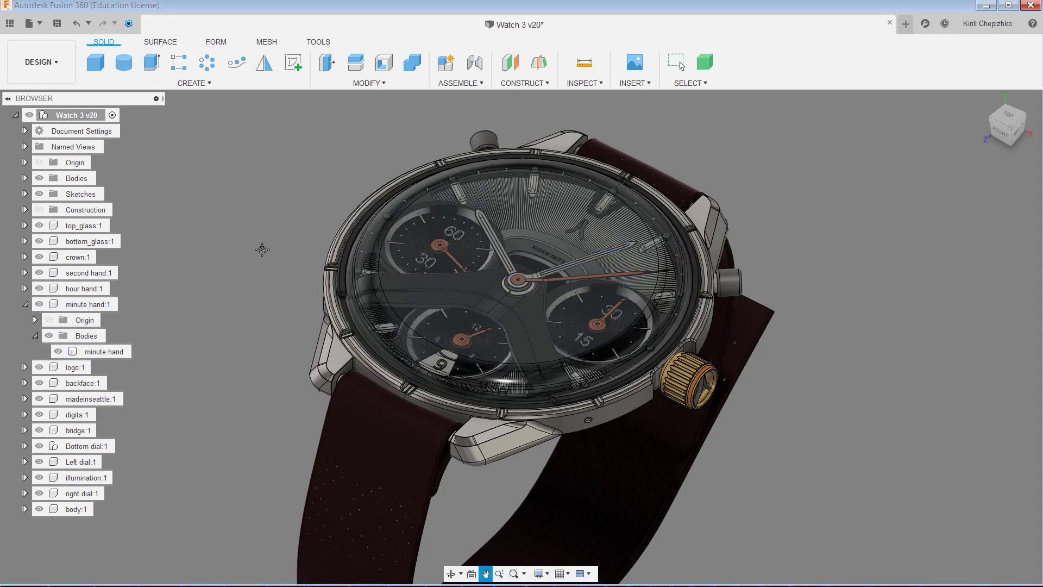
pyautogui.moveTo(236, 287); pyautogui.dragTo(298, 283, button='middle')
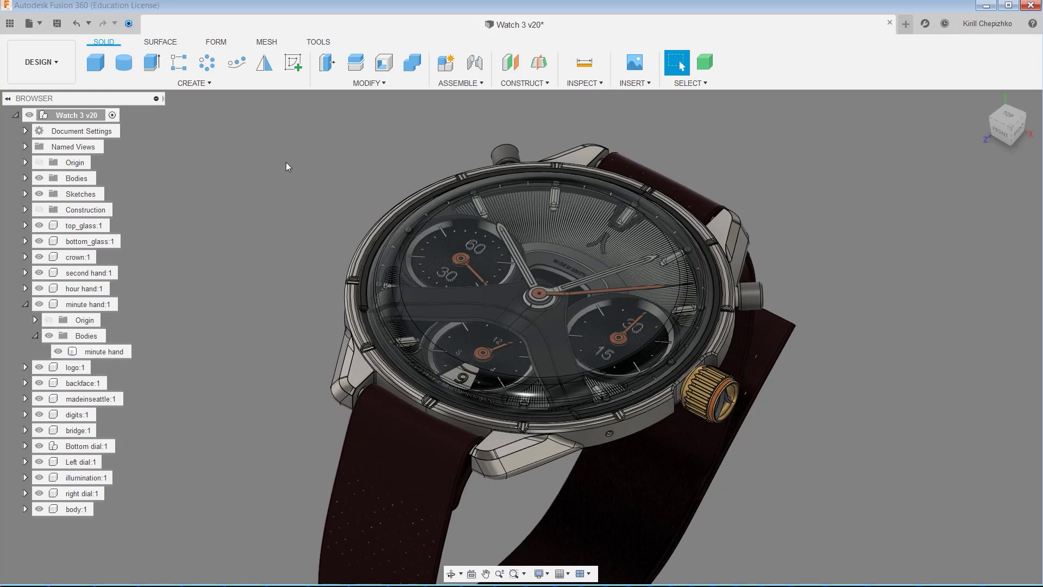
pyautogui.keyDown('shift'); pyautogui.moveTo(274, 251); pyautogui.dragTo(333, 182, button='middle'); pyautogui.keyUp('shift')
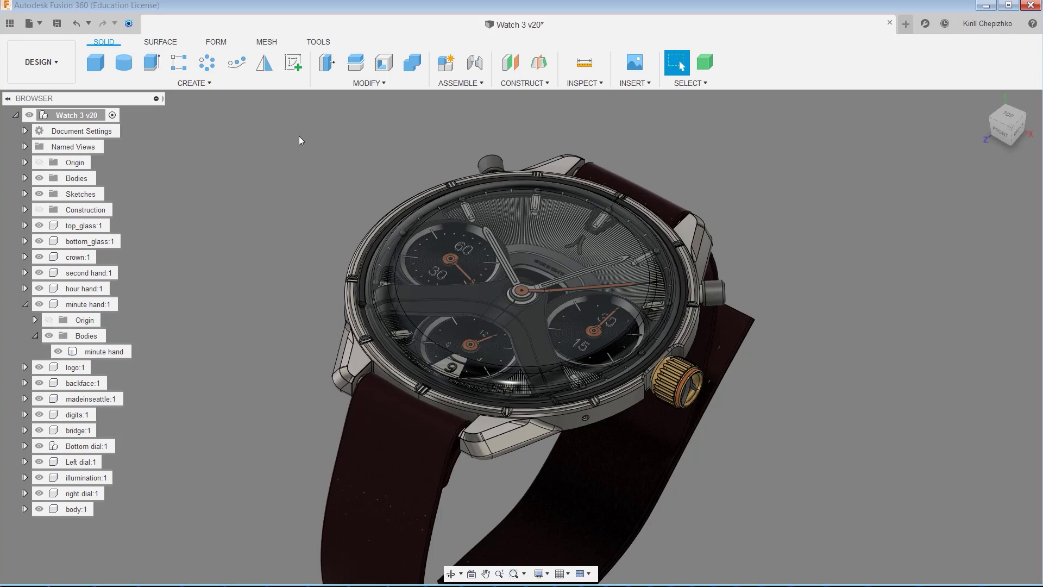
pyautogui.keyDown('shift'); pyautogui.moveTo(850, 277); pyautogui.dragTo(898, 245, button='middle'); pyautogui.keyUp('shift')
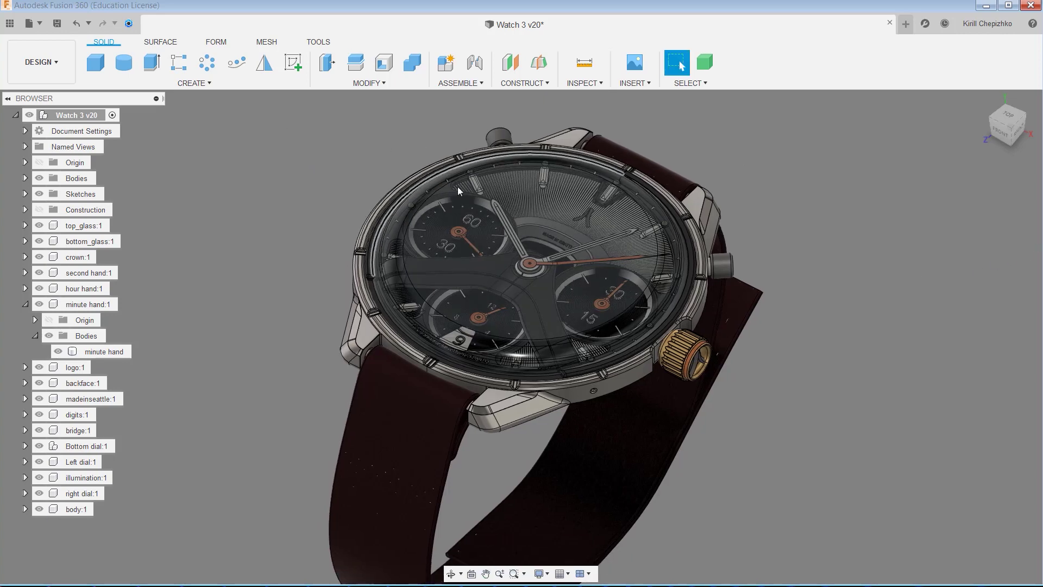
pyautogui.click(365, 335)
# Open the Appearance dialog for the selected case face and reposition it
pyautogui.rightClick(365, 335)
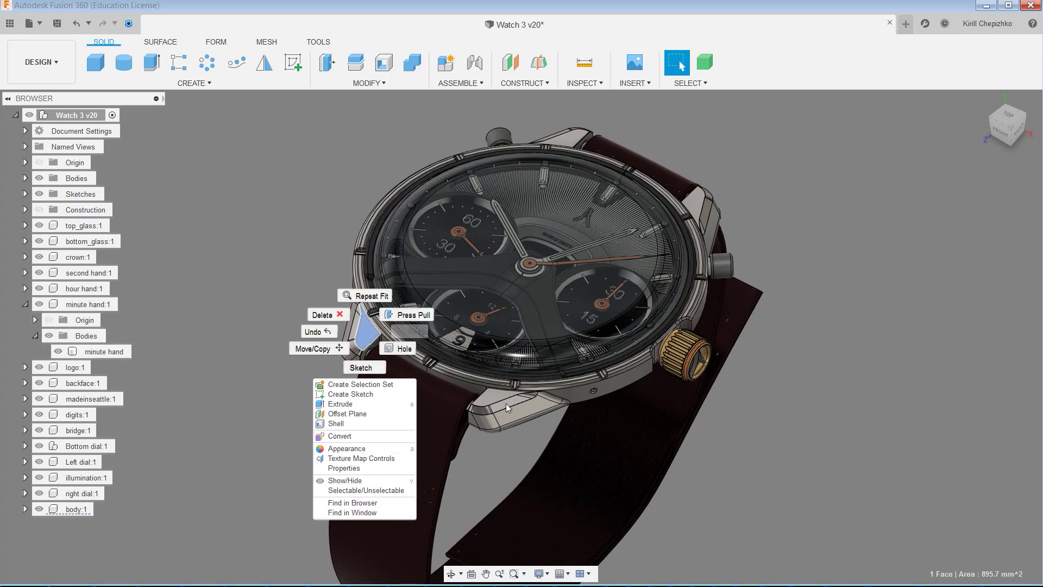
pyautogui.click(342, 449)
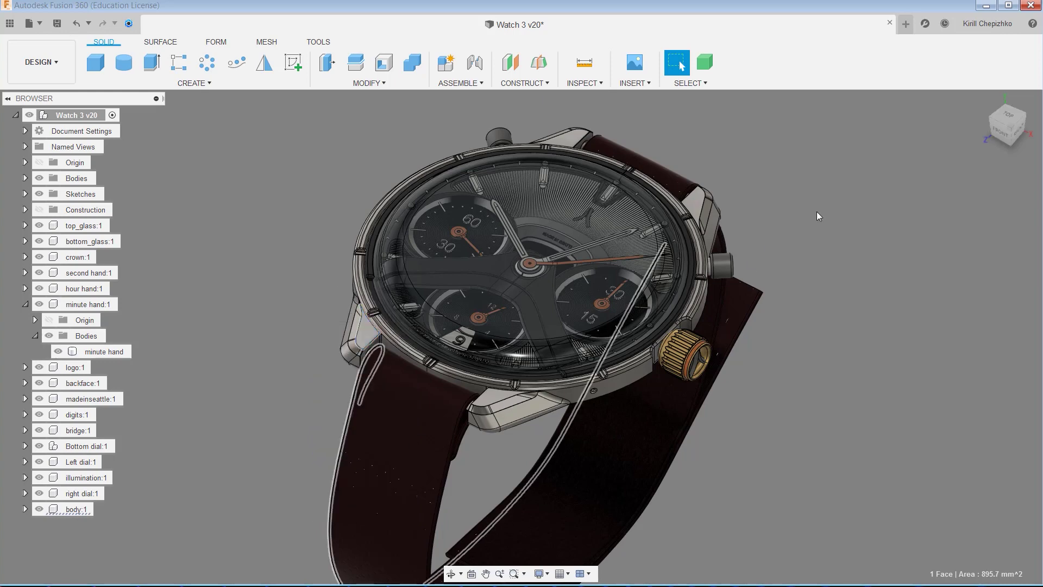
pyautogui.moveTo(896, 167); pyautogui.dragTo(874, 124)
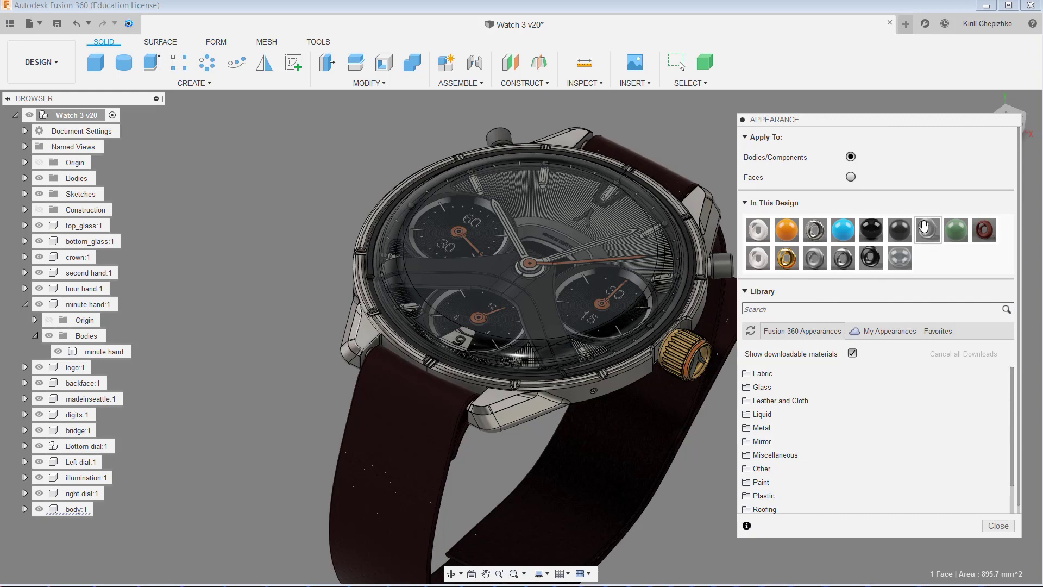
pyautogui.click(1005, 387)
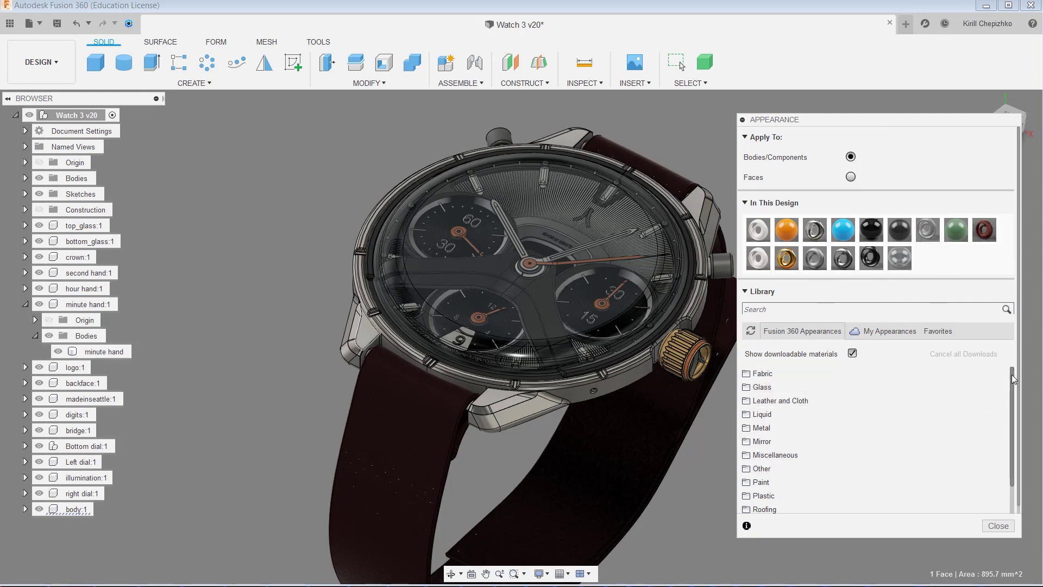
pyautogui.moveTo(1012, 373); pyautogui.dragTo(1012, 418)
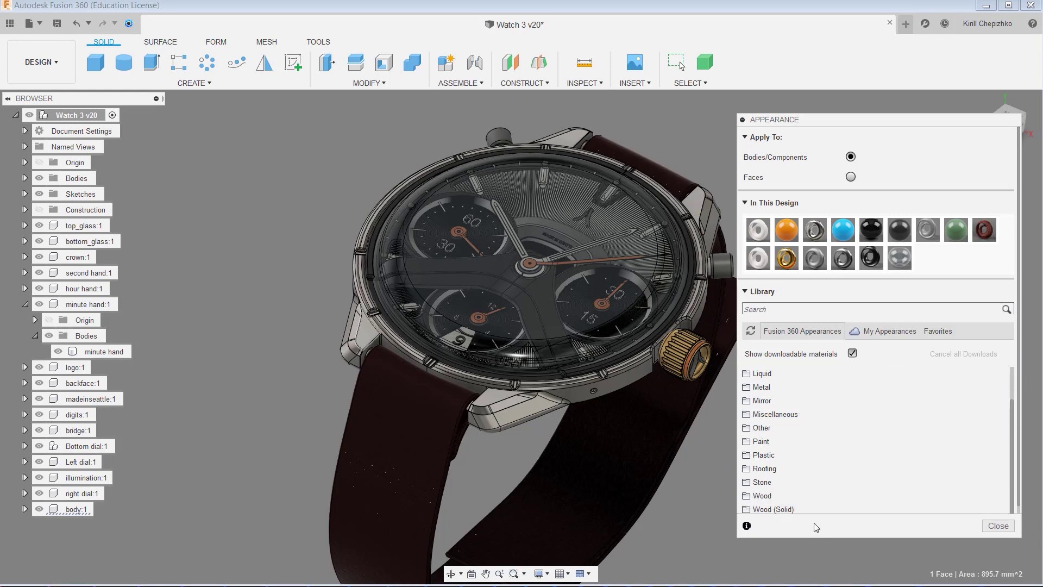
# Expand the library's Paint and Metal Flake material folders
pyautogui.click(775, 441)
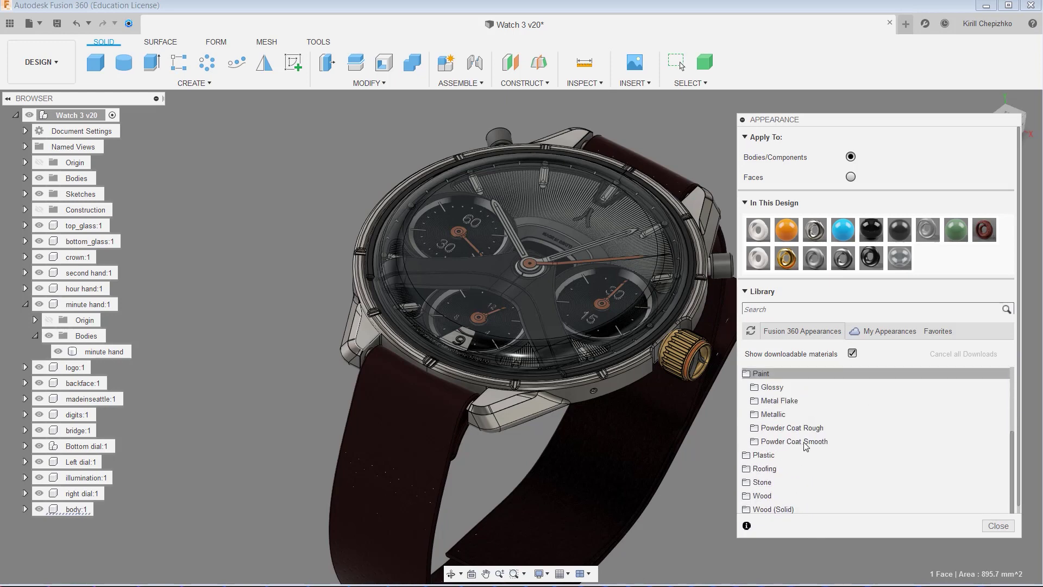
pyautogui.click(794, 393)
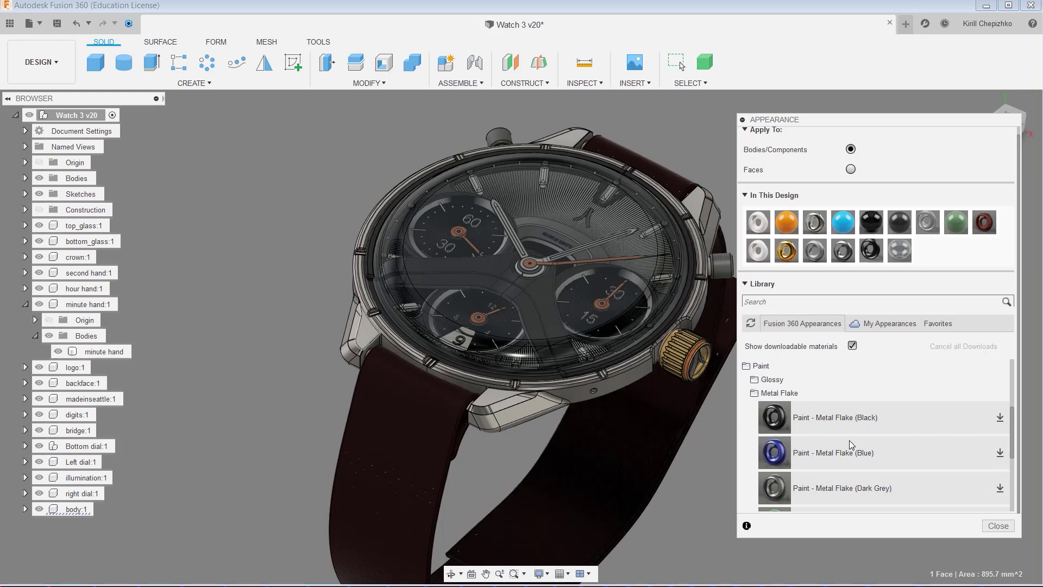
pyautogui.scroll(3, 798, 399)
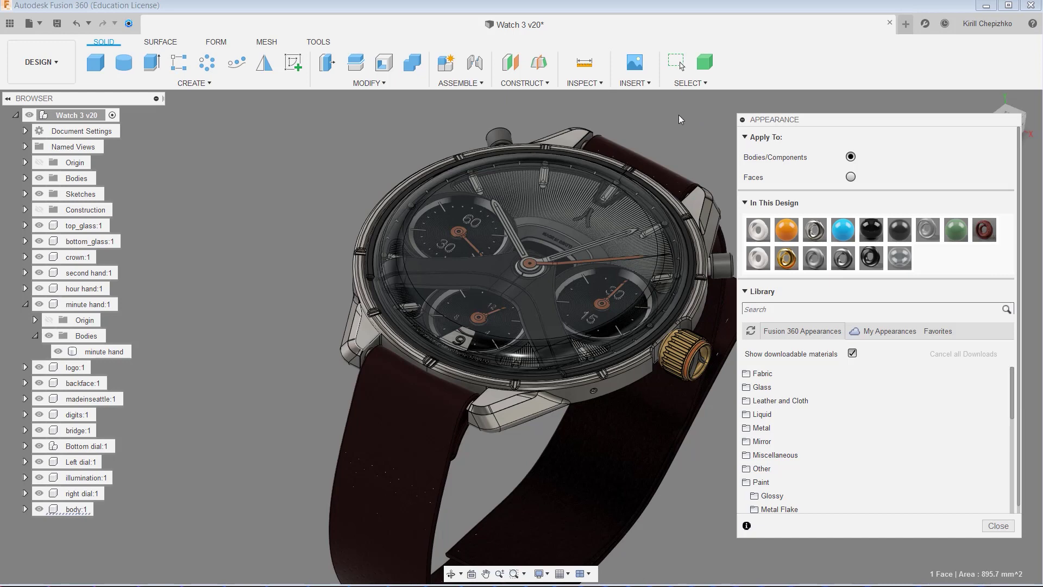
pyautogui.moveTo(993, 124)
pyautogui.mouseDown()
pyautogui.moveTo(999, 143)
pyautogui.moveTo(998, 132)
pyautogui.mouseUp()
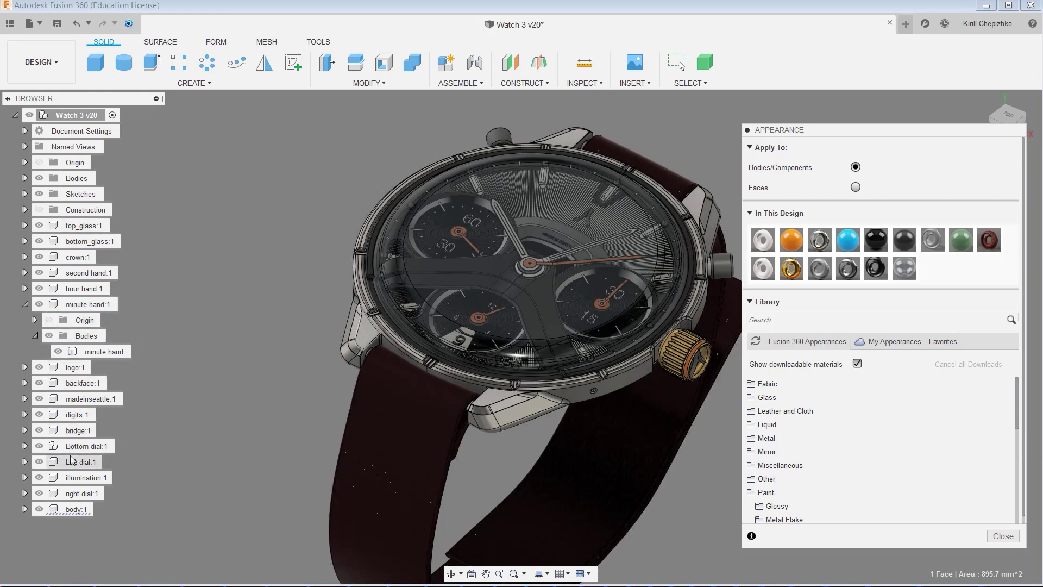
# Add body:1 to the selection and download the Paint - Metal Flake (Black) appearance
pyautogui.click(73, 510)
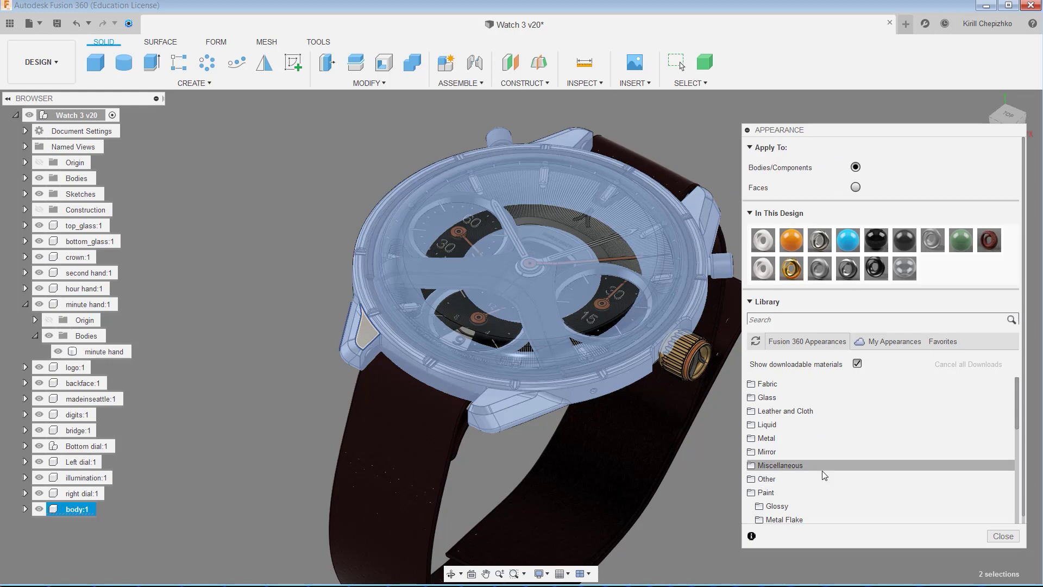
pyautogui.click(797, 489)
pyautogui.scroll(-3, 788, 456)
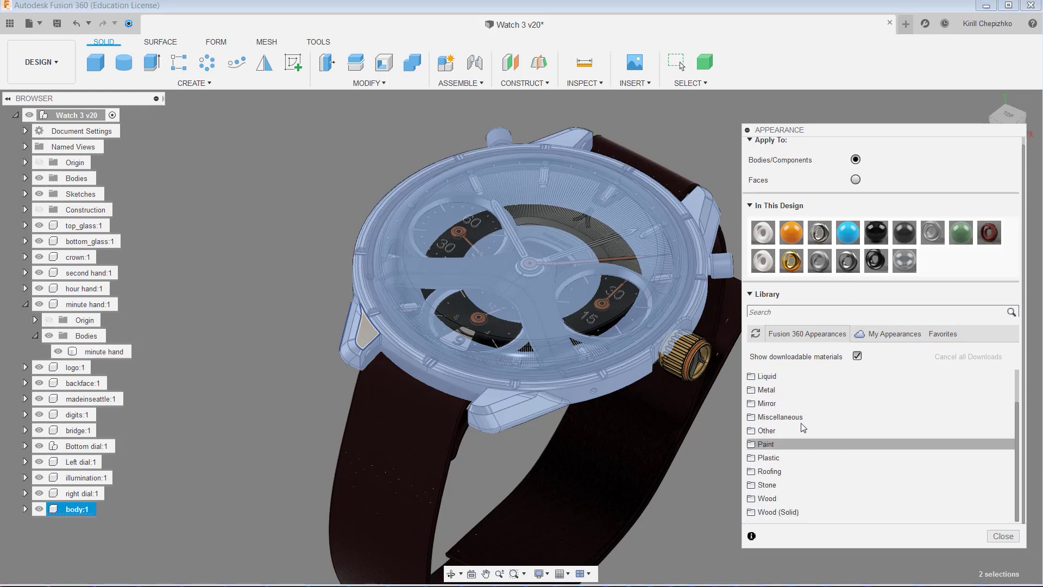
pyautogui.click(780, 447)
pyautogui.scroll(-2, 872, 383)
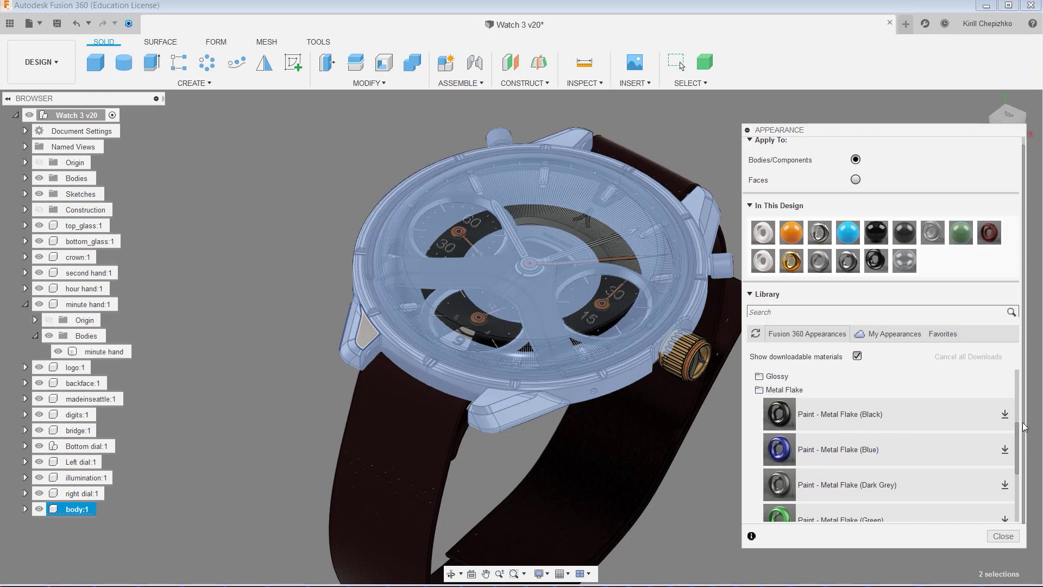
pyautogui.click(1003, 416)
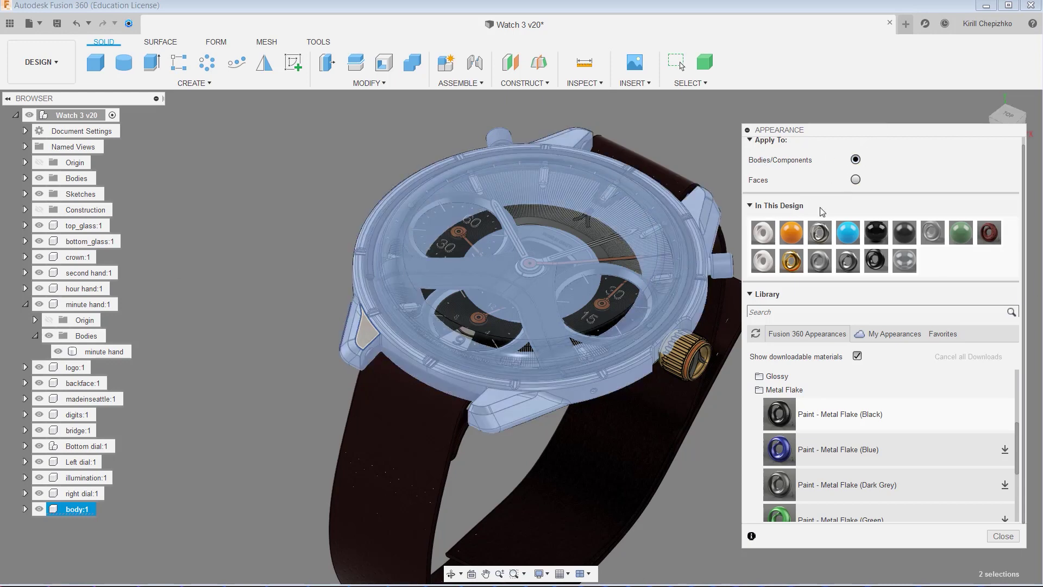
# Drop Metal Flake (Black) onto the watch body, removing its previous appearances
pyautogui.moveTo(779, 416); pyautogui.dragTo(361, 347)
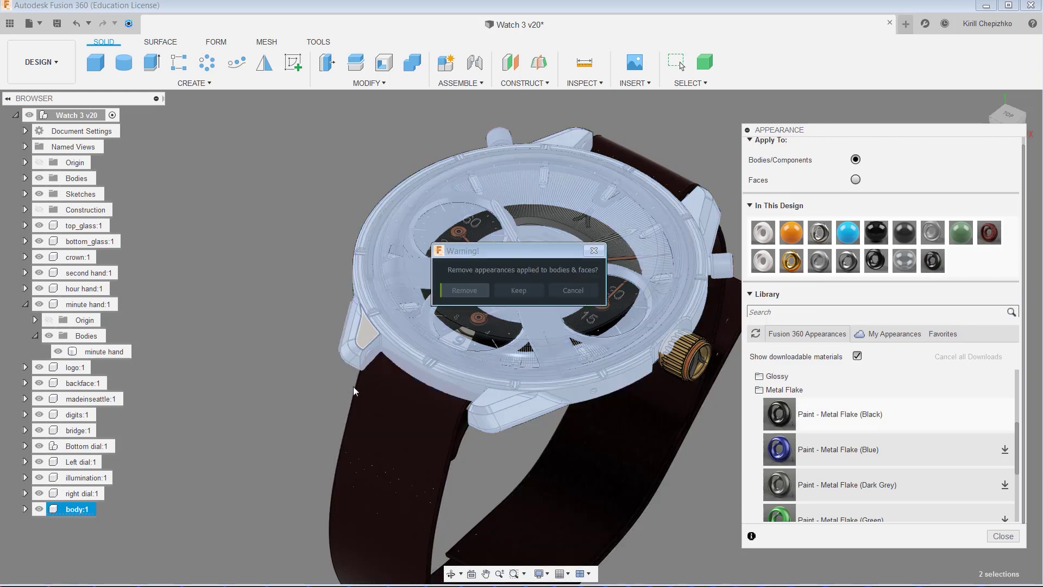
pyautogui.click(473, 290)
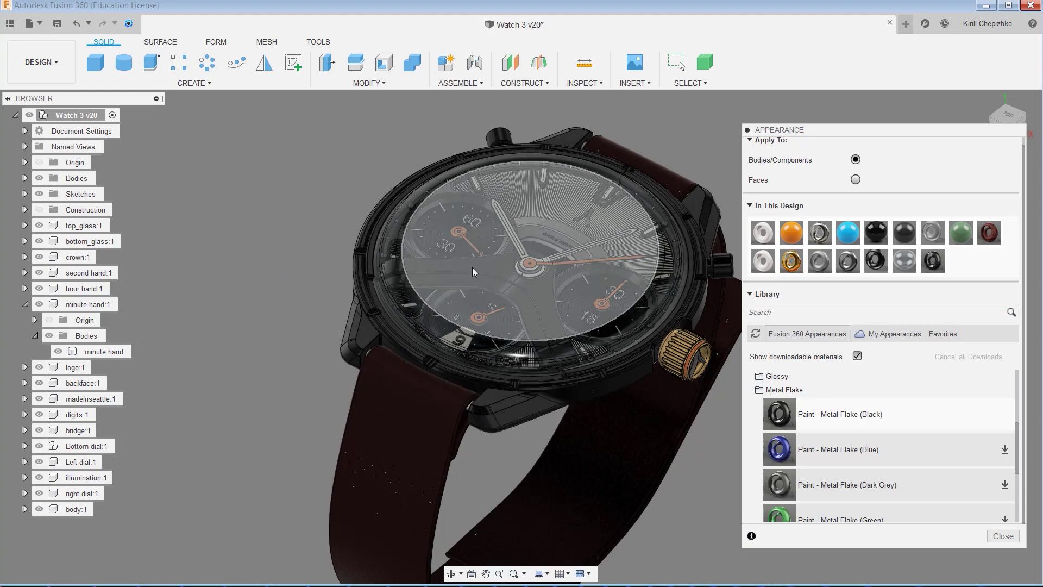
pyautogui.click(1008, 116)
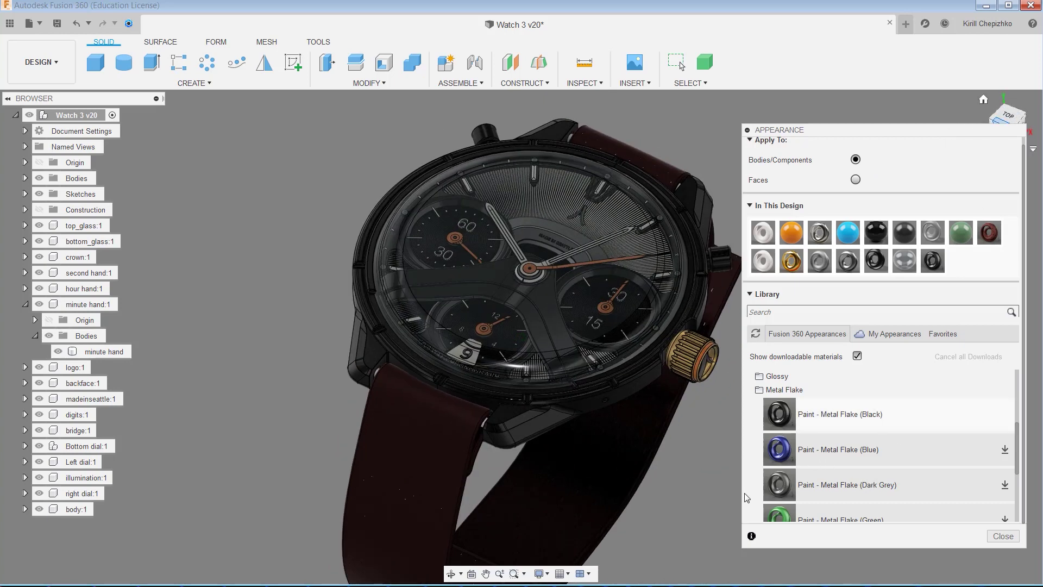
# Edit the black Metal Flake appearance, shifting its colour to a pale blue
pyautogui.rightClick(931, 261)
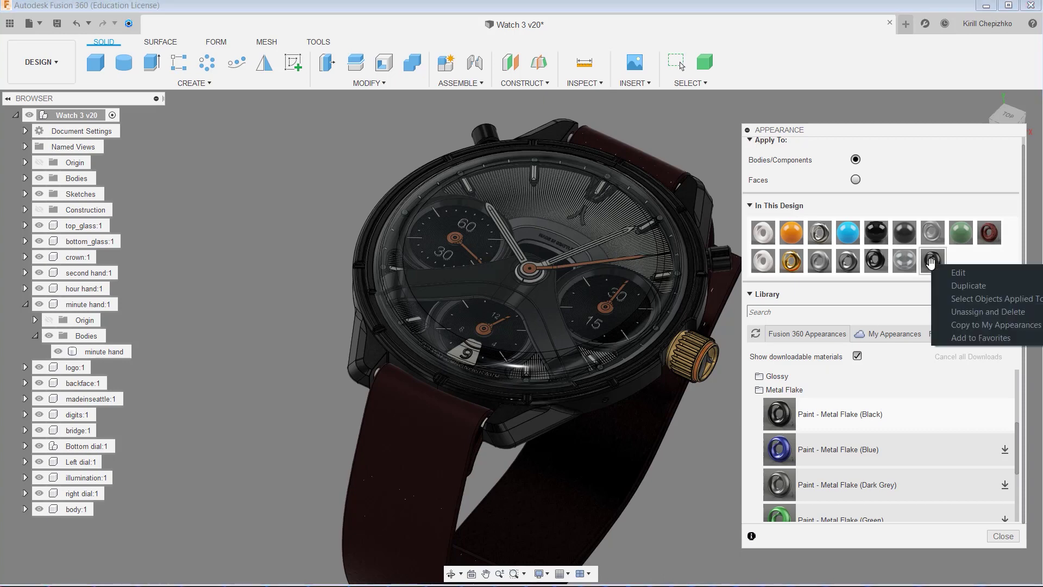
pyautogui.click(958, 272)
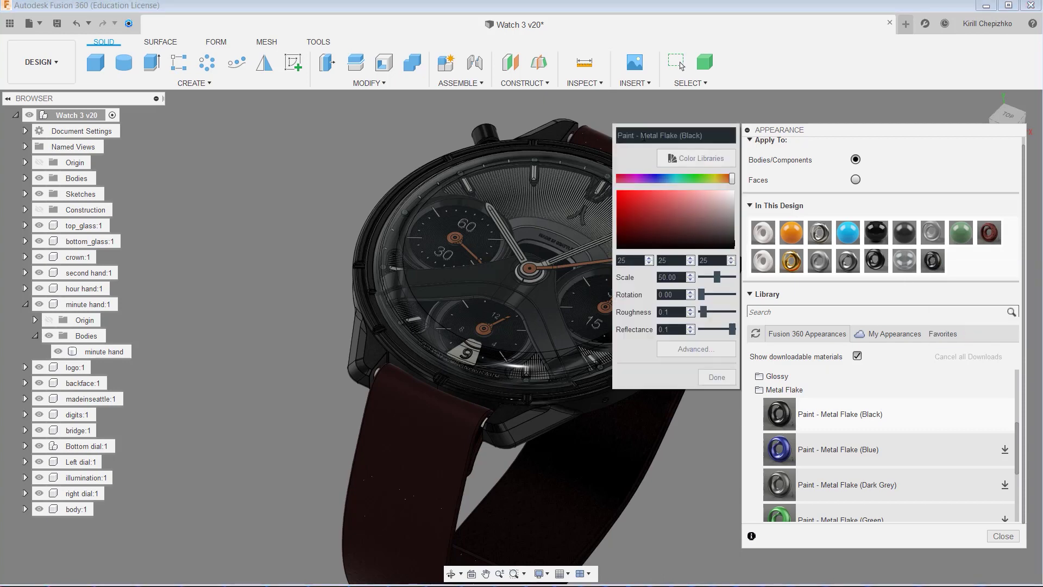
pyautogui.moveTo(732, 181); pyautogui.dragTo(663, 178)
pyautogui.click(651, 200)
pyautogui.click(686, 198)
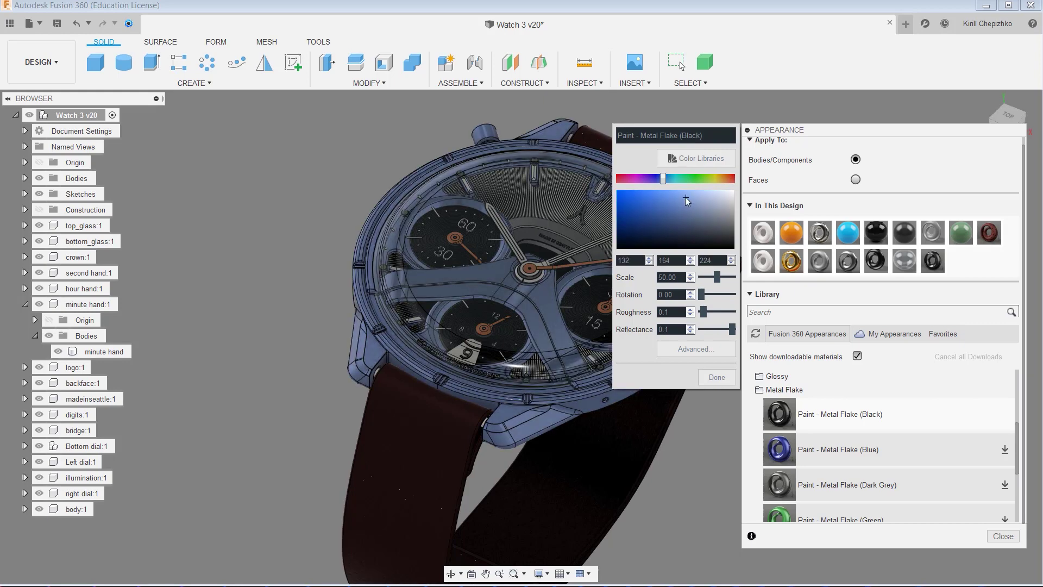
pyautogui.click(700, 196)
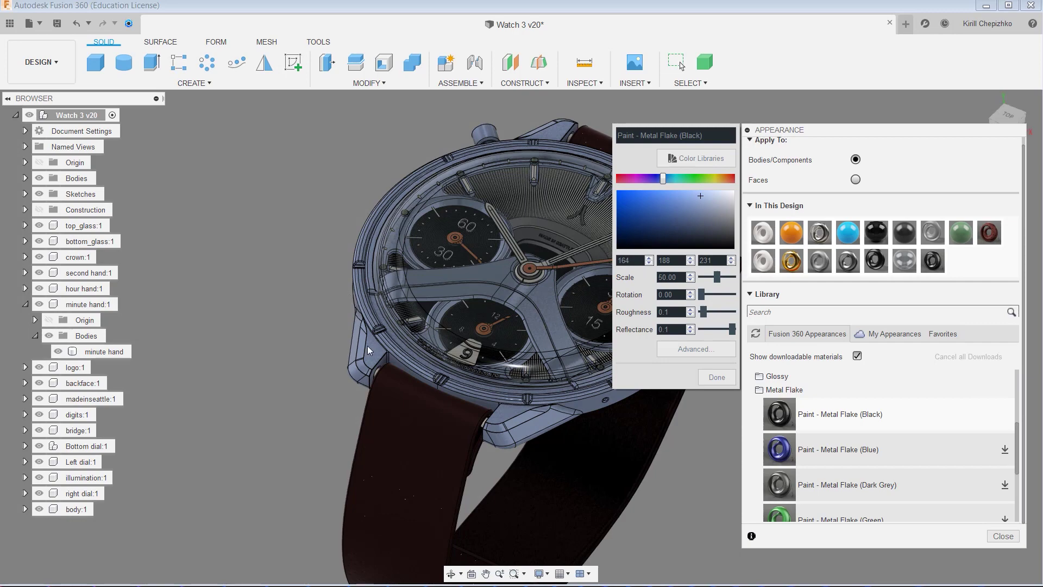
pyautogui.scroll(6, 489, 370)
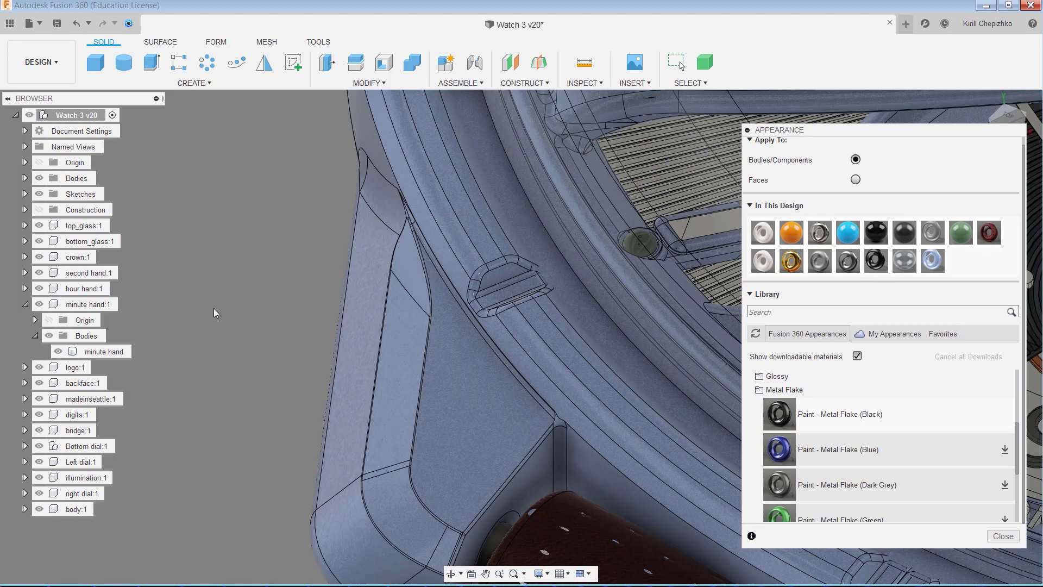
pyautogui.scroll(-6, 491, 270)
pyautogui.scroll(-4, 490, 269)
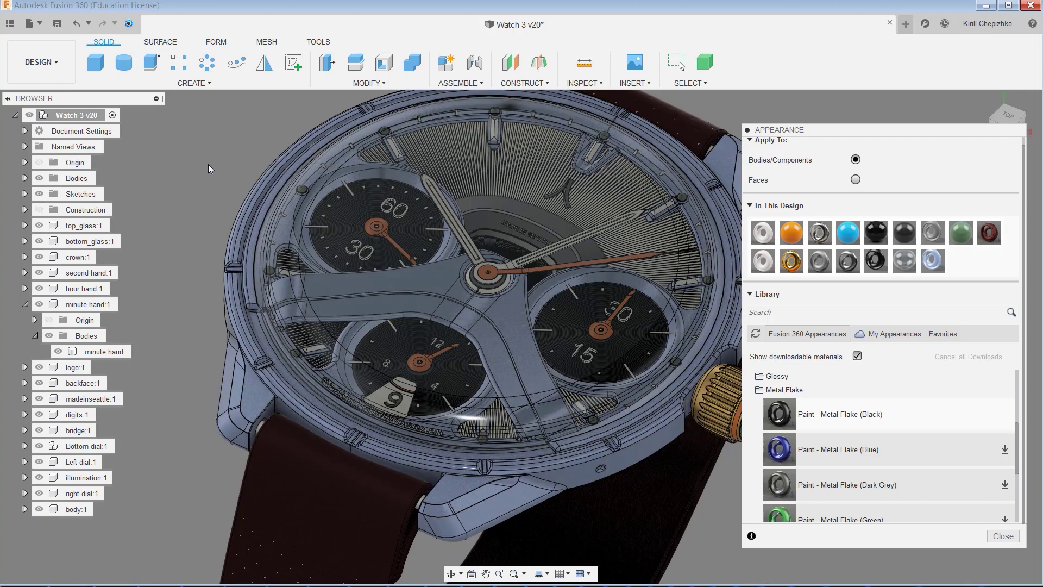
pyautogui.moveTo(208, 164); pyautogui.dragTo(194, 194, button='middle')
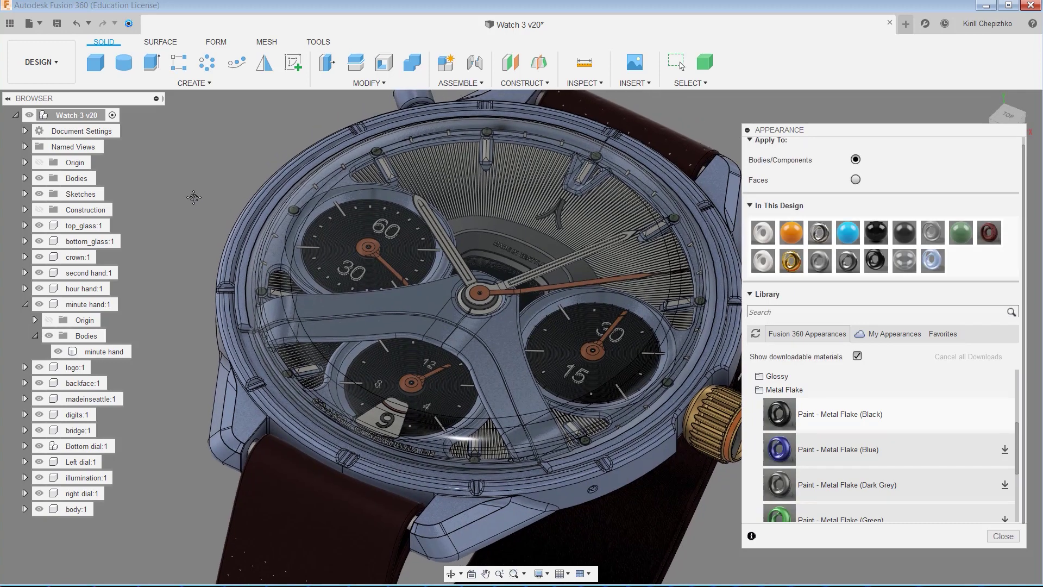
# Re-edit the paint to dark grey with roughness 0.3 and reflectance 0.0
pyautogui.rightClick(933, 262)
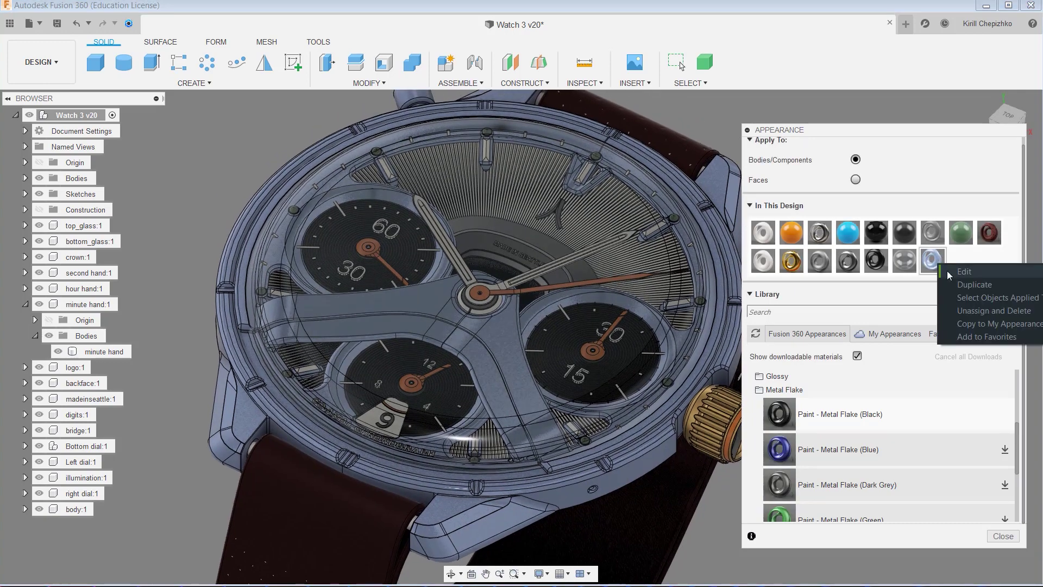
pyautogui.click(947, 271)
pyautogui.moveTo(703, 312); pyautogui.dragTo(708, 312)
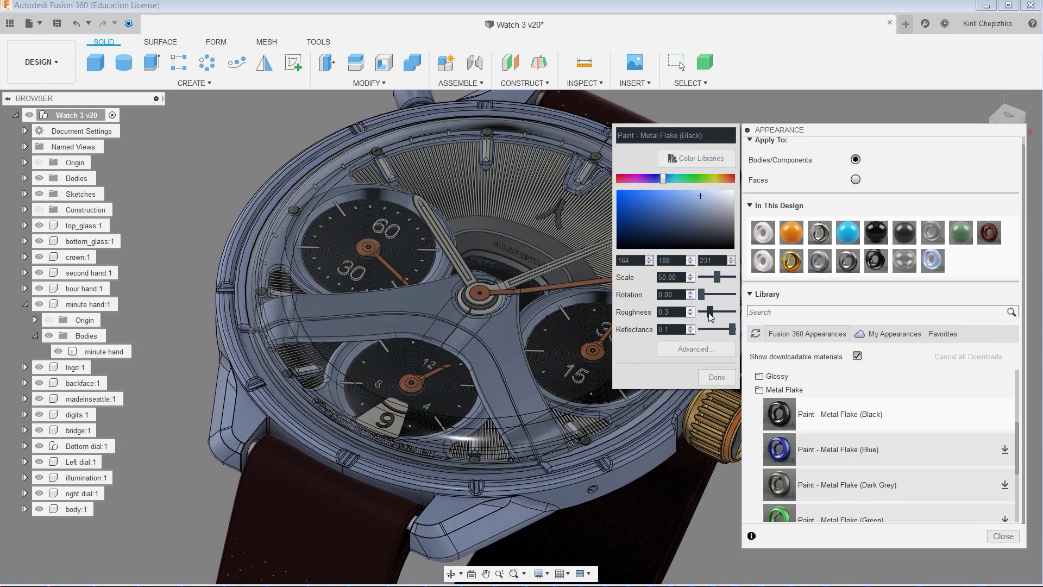
pyautogui.moveTo(704, 210); pyautogui.dragTo(749, 218)
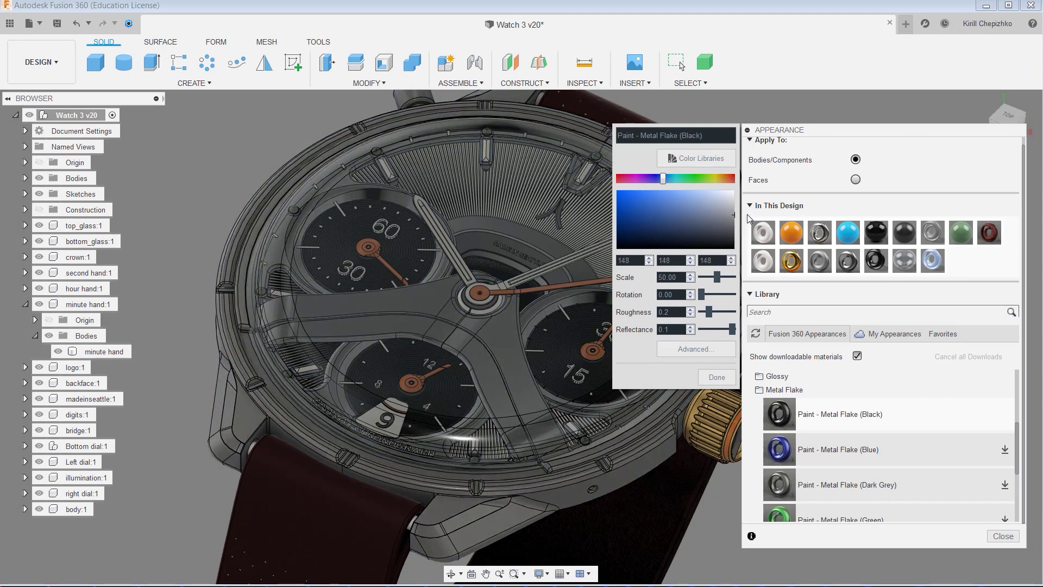
pyautogui.moveTo(733, 329); pyautogui.dragTo(711, 328)
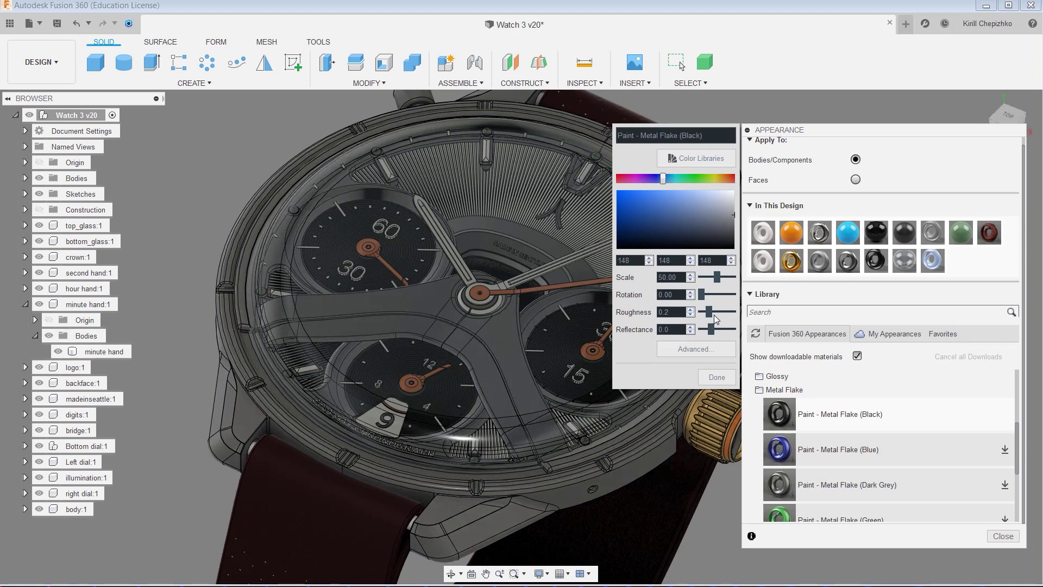
pyautogui.moveTo(709, 312); pyautogui.dragTo(711, 312)
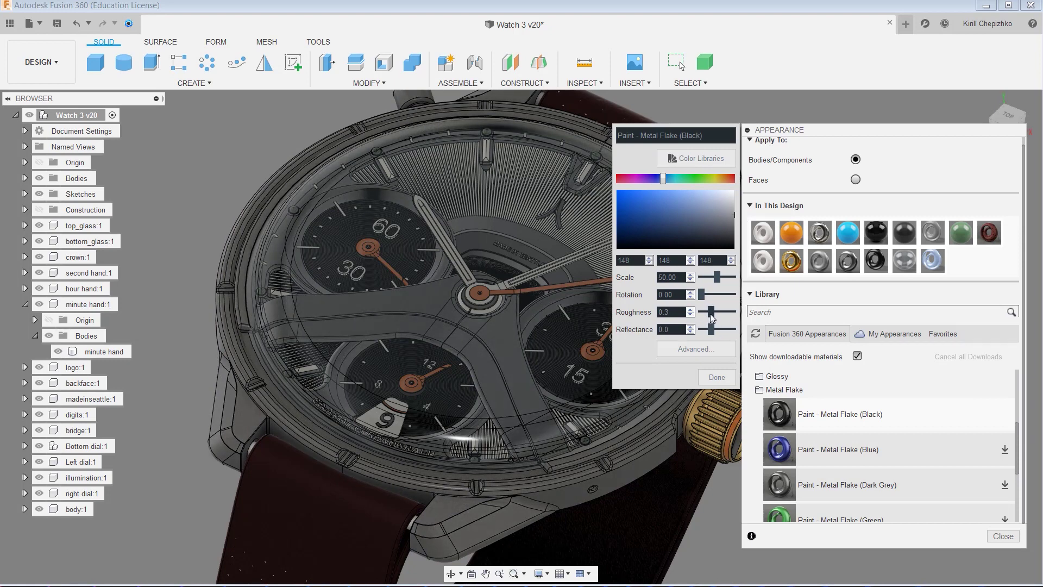
pyautogui.click(687, 351)
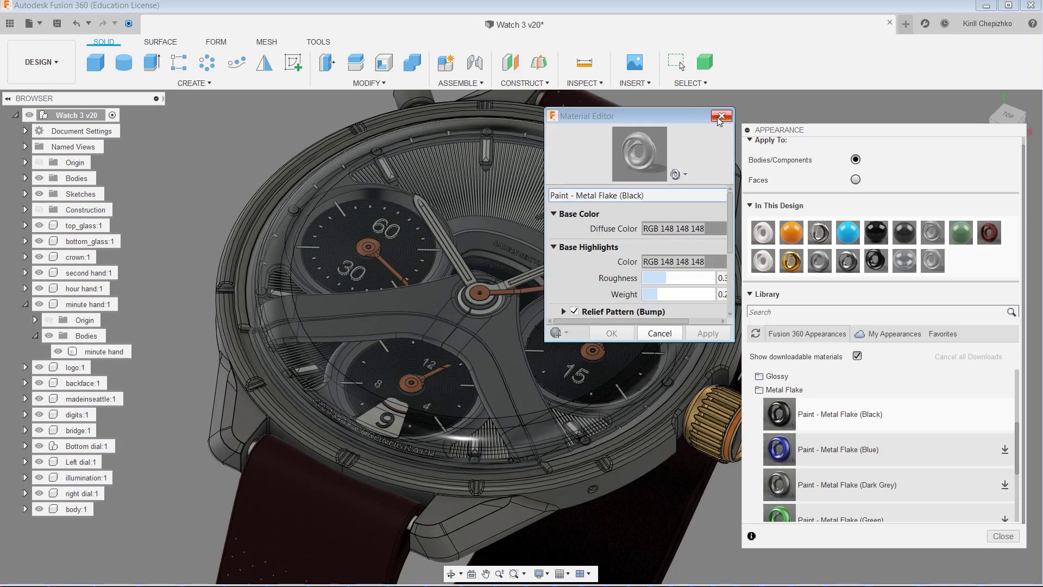
pyautogui.click(722, 116)
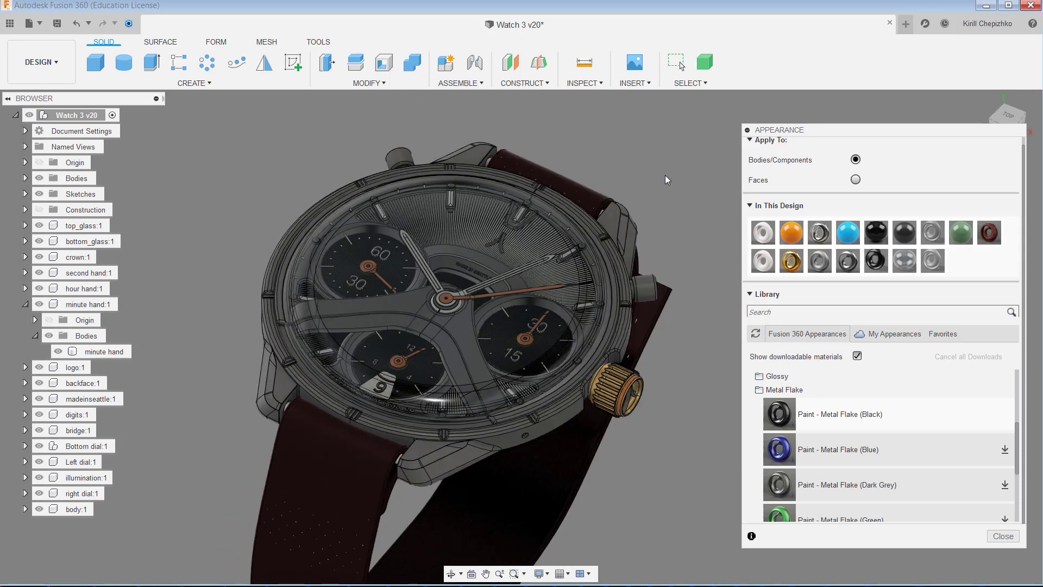
# View the grey watch from top, corner and front angles, then close the Appearance library
pyautogui.moveTo(1026, 115); pyautogui.dragTo(1031, 117)
pyautogui.click(1009, 115)
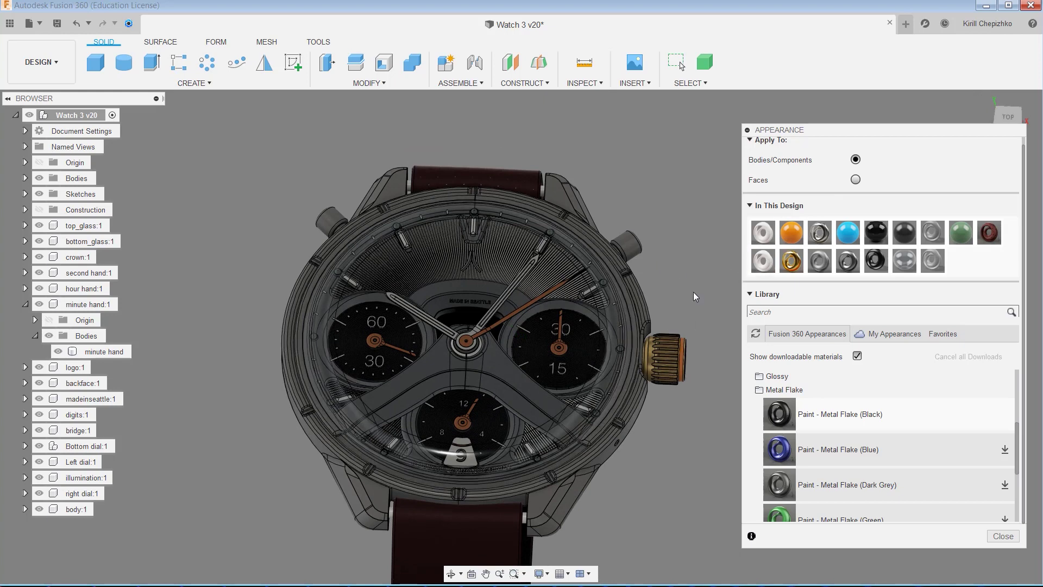
pyautogui.moveTo(684, 449); pyautogui.dragTo(698, 416, button='middle')
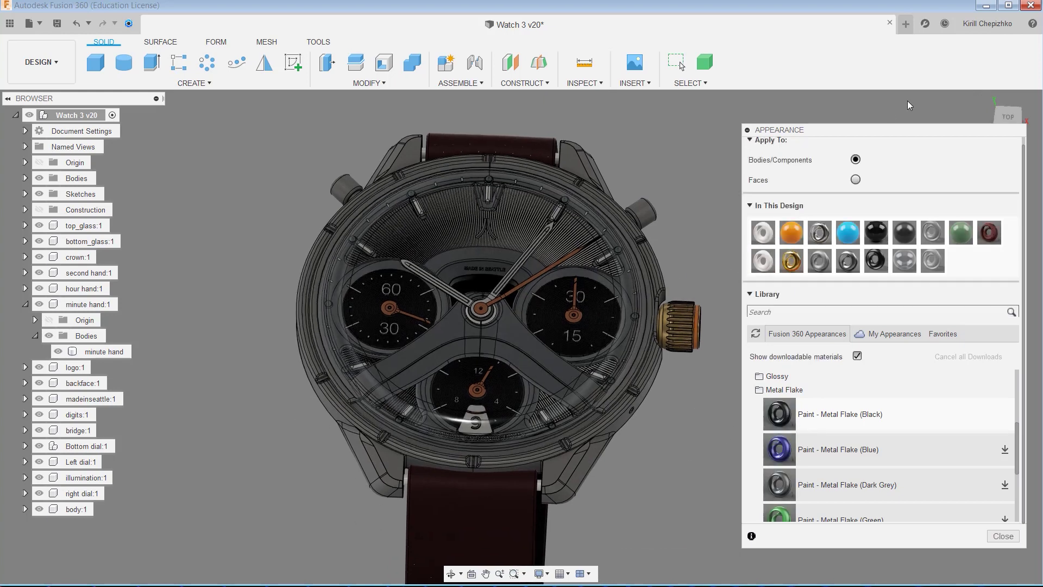
pyautogui.click(1022, 118)
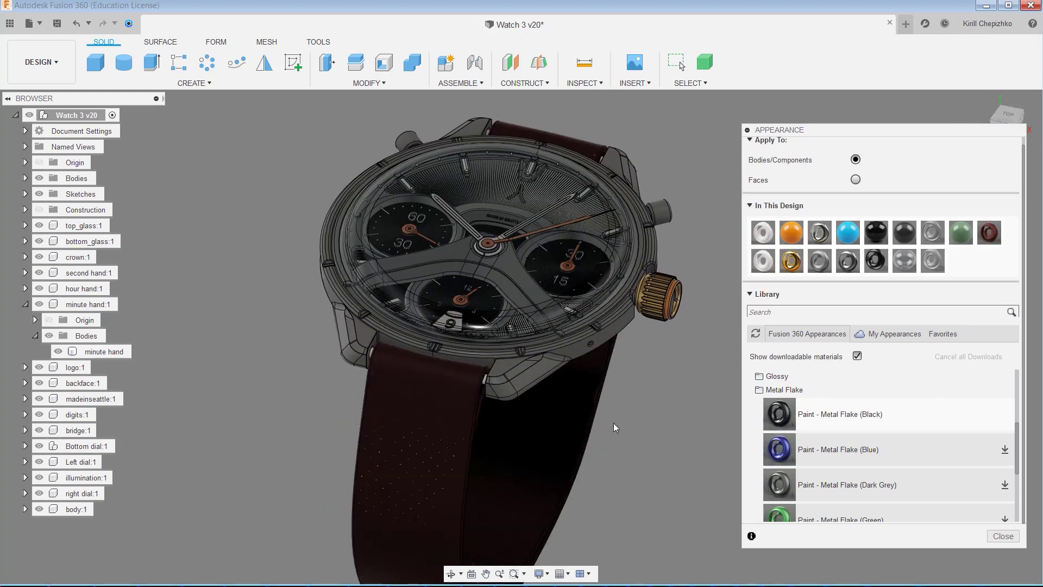
pyautogui.keyDown('shift'); pyautogui.moveTo(614, 423); pyautogui.dragTo(606, 435, button='middle'); pyautogui.keyUp('shift')
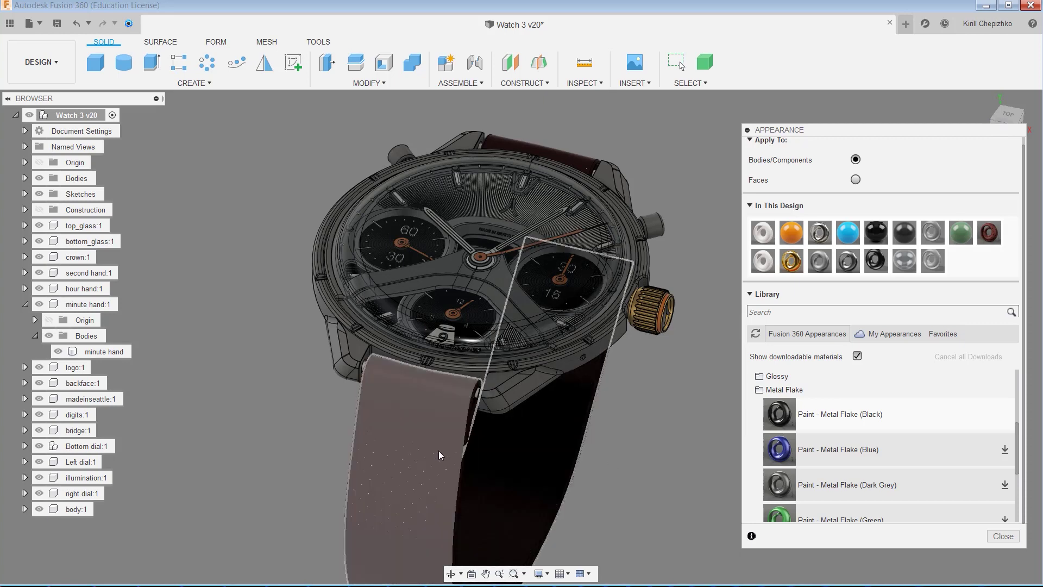
pyautogui.moveTo(1002, 116); pyautogui.dragTo(668, 447)
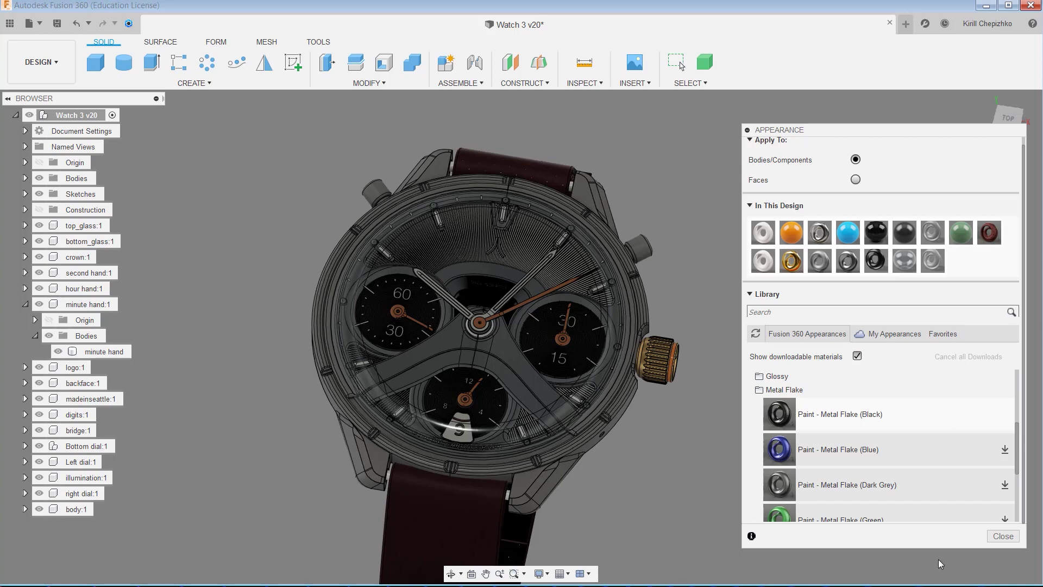
pyautogui.click(1003, 536)
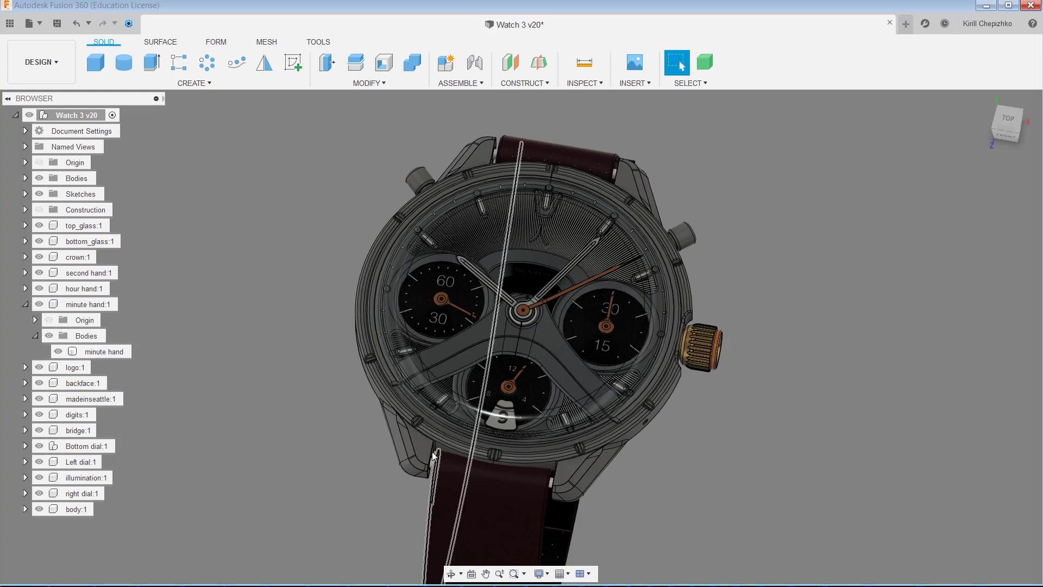
pyautogui.click(1010, 120)
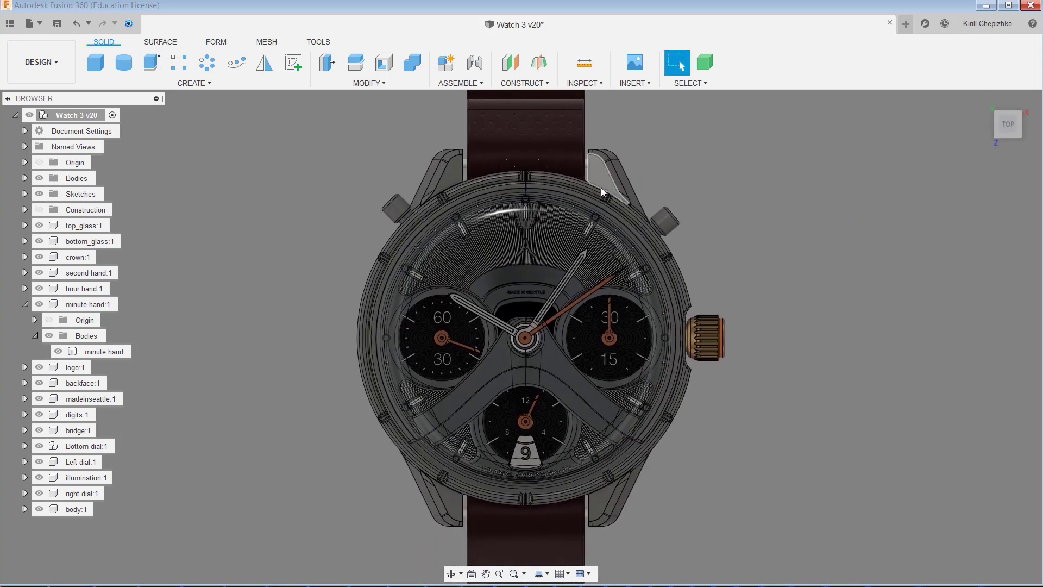
# Select the upper lug face and open the Appearance library for it
pyautogui.click(603, 172)
pyautogui.rightClick(603, 172)
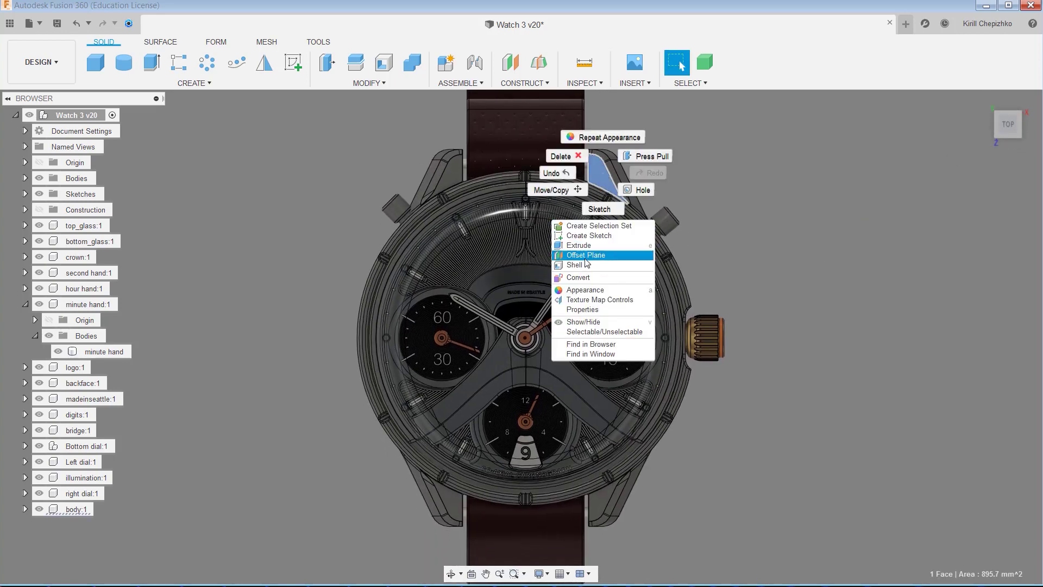
pyautogui.click(586, 291)
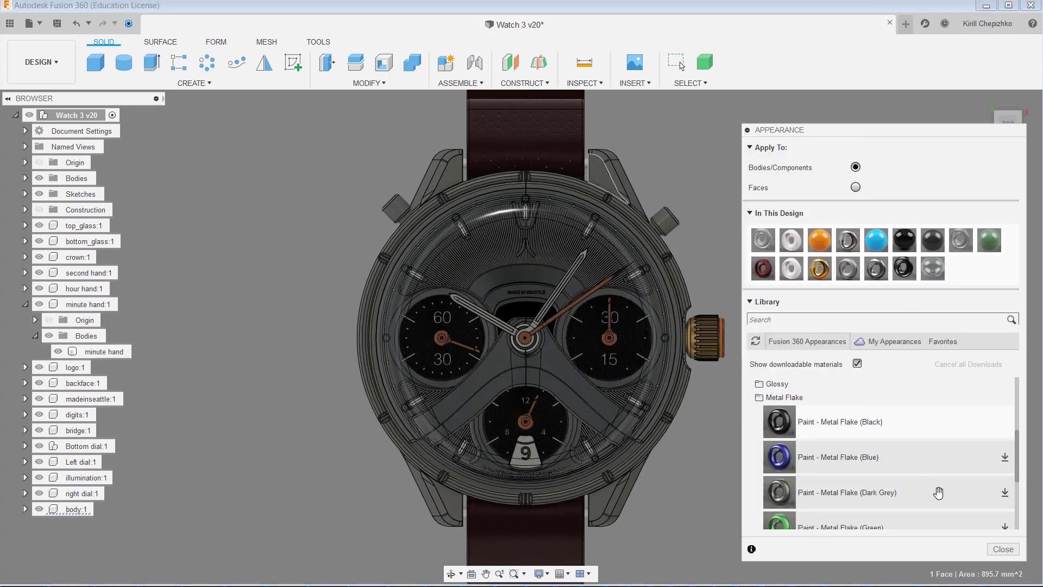
pyautogui.scroll(-3, 938, 492)
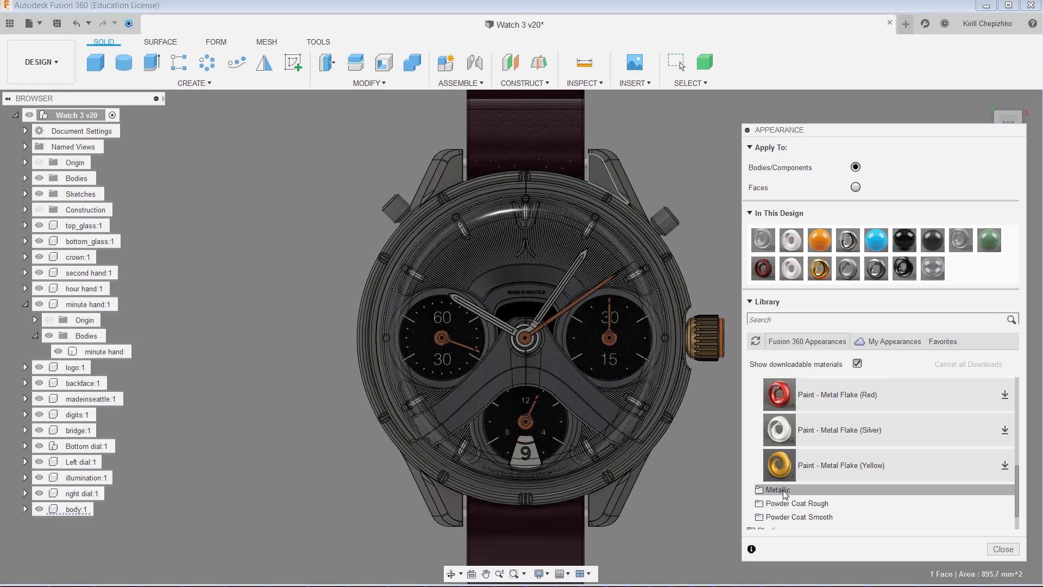
pyautogui.scroll(5, 784, 492)
pyautogui.scroll(-1, 783, 481)
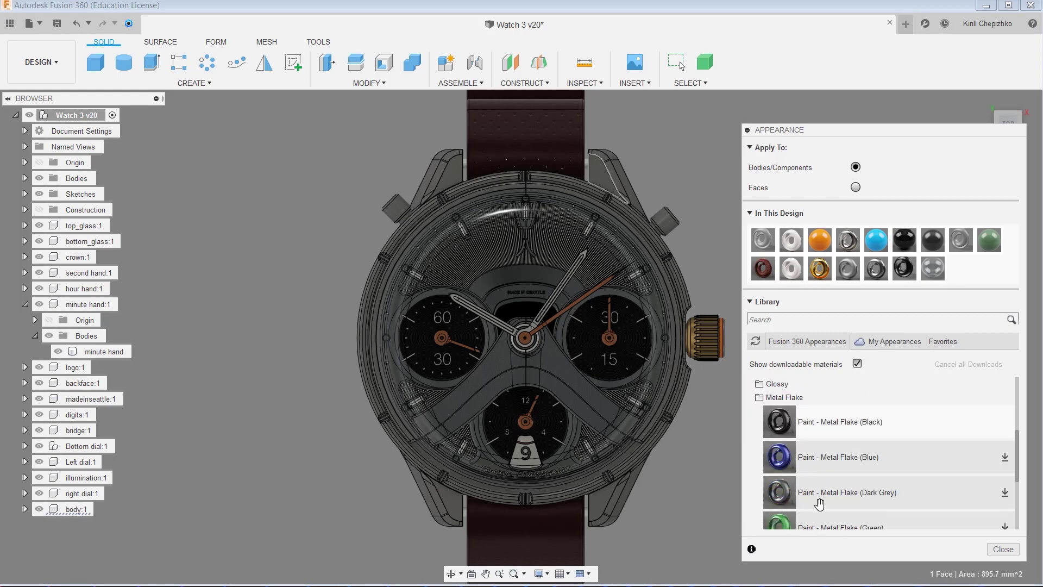
pyautogui.scroll(-1, 820, 504)
# Apply Metal Flake (Green) over existing appearances, then set Apply To to Faces
pyautogui.click(1005, 466)
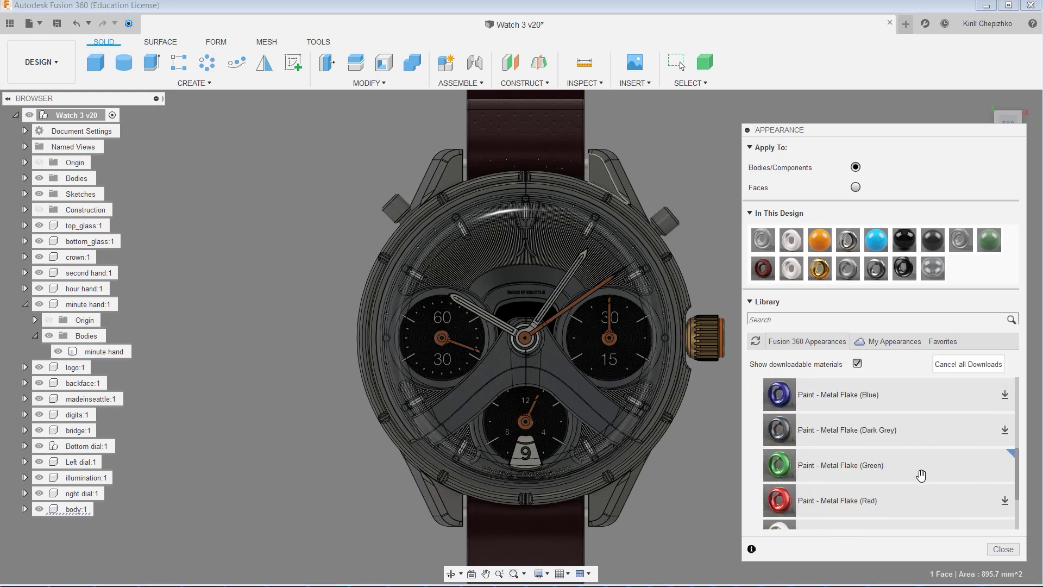
pyautogui.moveTo(772, 466); pyautogui.dragTo(660, 434)
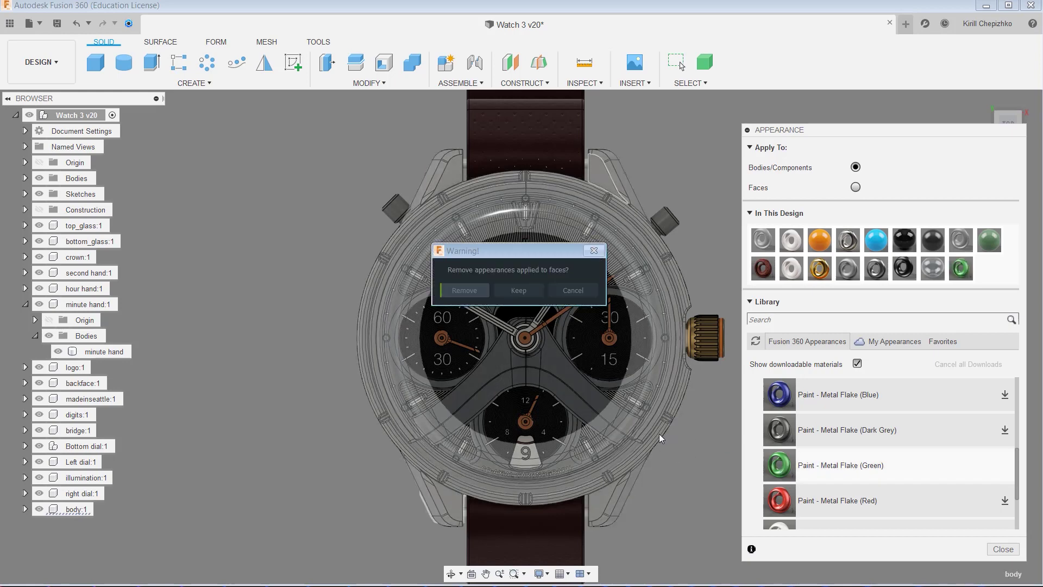
pyautogui.click(463, 291)
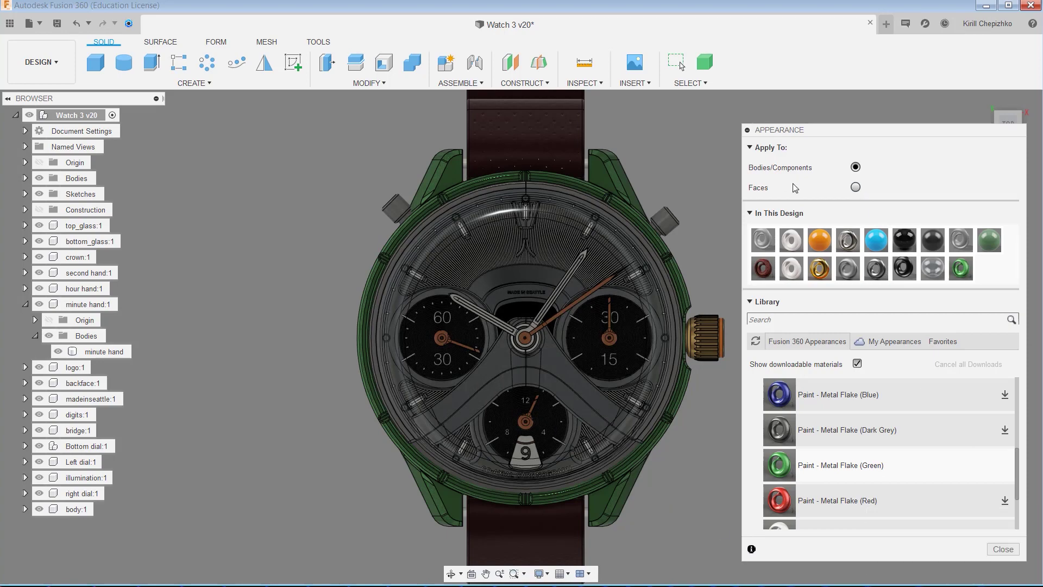
pyautogui.click(855, 187)
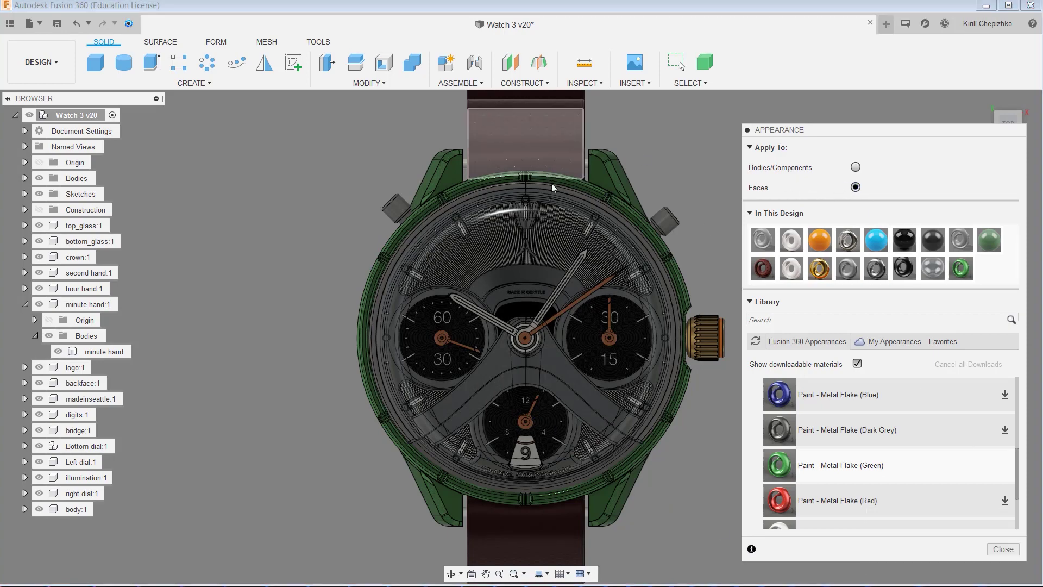
# Orbit and pan the view to frame the watch's lower lug
pyautogui.click(996, 130)
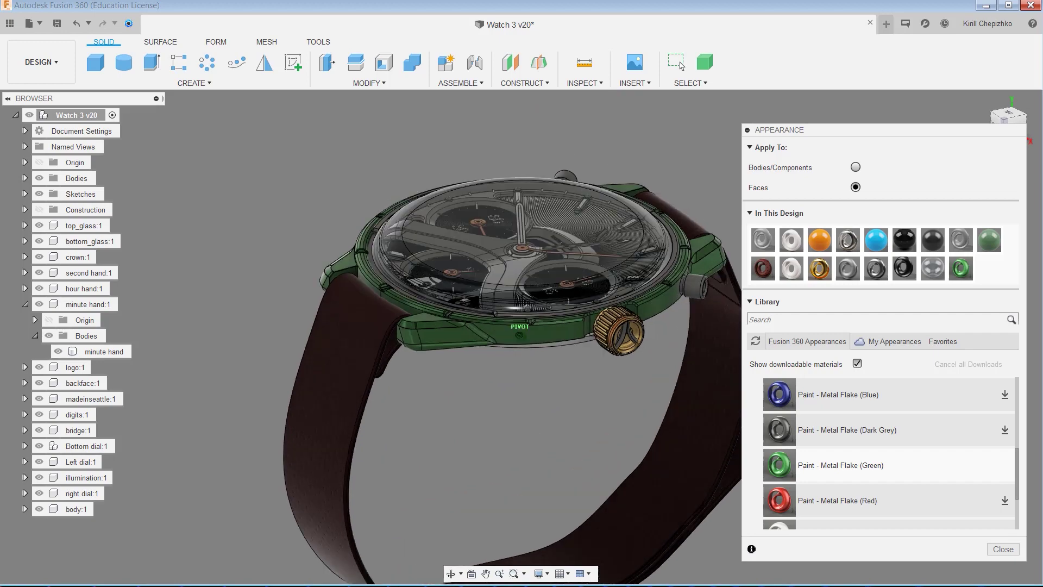
pyautogui.scroll(5, 498, 405)
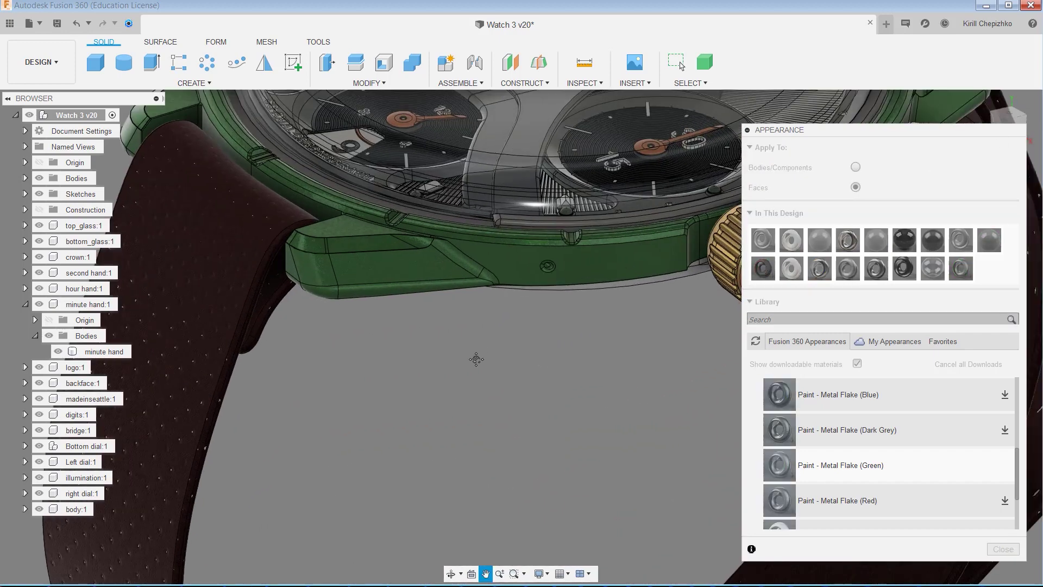
pyautogui.keyDown('shift'); pyautogui.moveTo(466, 391); pyautogui.dragTo(229, 318, button='middle'); pyautogui.keyUp('shift')
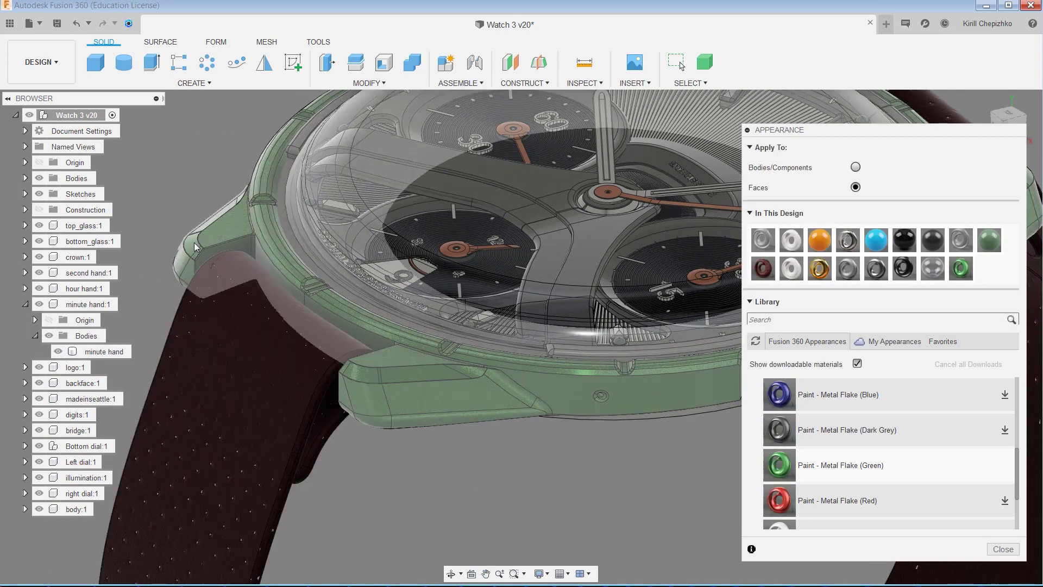
pyautogui.keyDown('shift'); pyautogui.moveTo(266, 216); pyautogui.dragTo(333, 258, button='middle'); pyautogui.keyUp('shift')
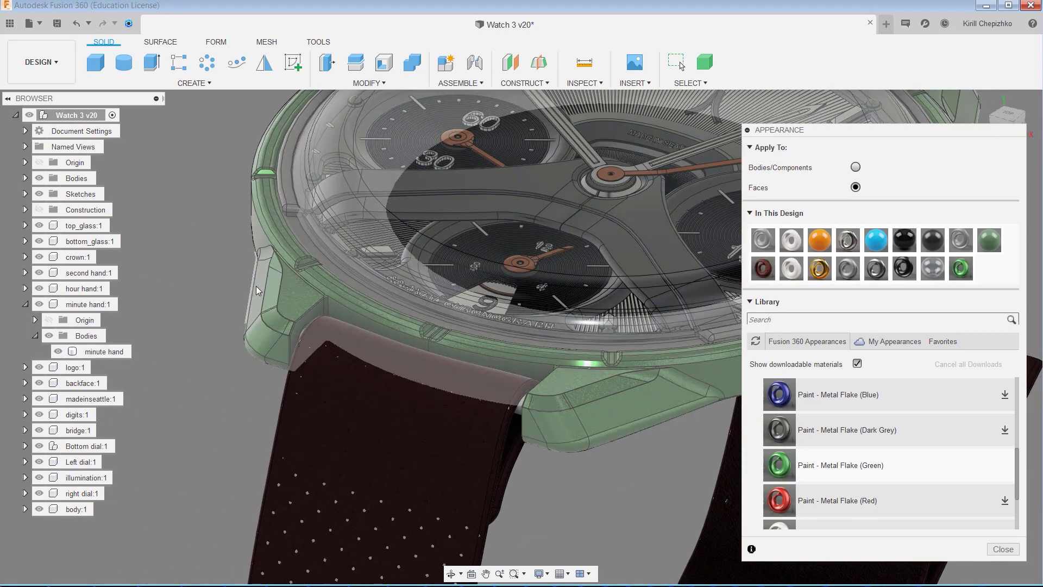
pyautogui.keyDown('shift'); pyautogui.moveTo(256, 286); pyautogui.dragTo(471, 458, button='middle'); pyautogui.keyUp('shift')
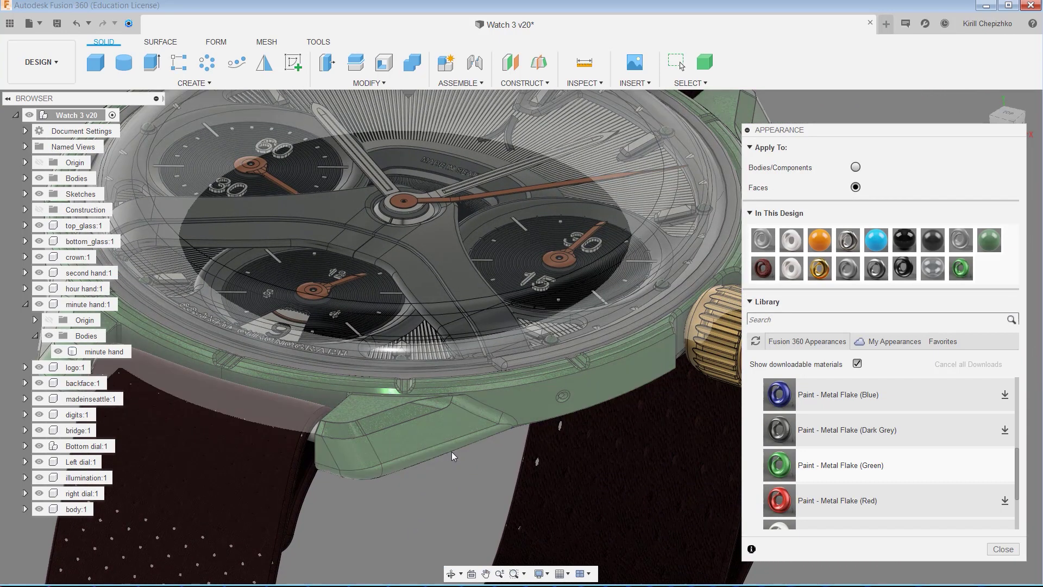
pyautogui.moveTo(452, 488); pyautogui.dragTo(383, 562, button='middle')
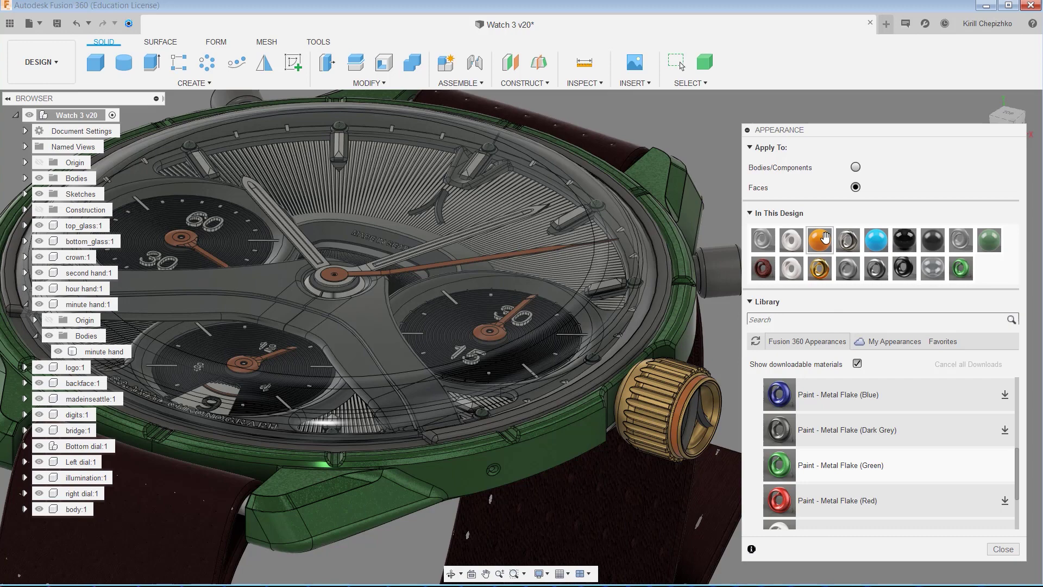
# Paint the lower lug's top and side faces with the orange appearance
pyautogui.moveTo(825, 238); pyautogui.dragTo(356, 509)
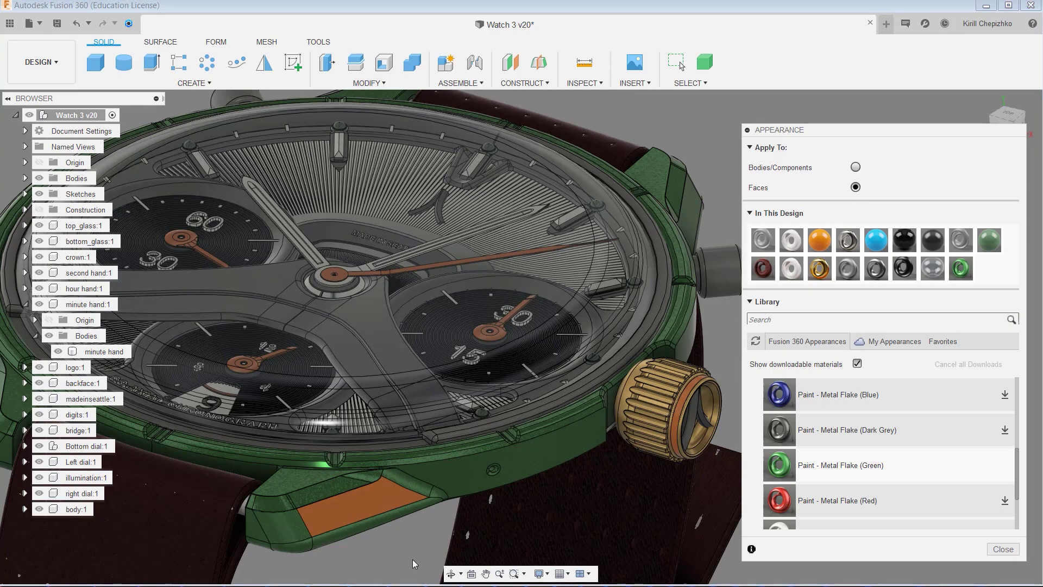
pyautogui.moveTo(412, 559); pyautogui.dragTo(481, 439, button='middle')
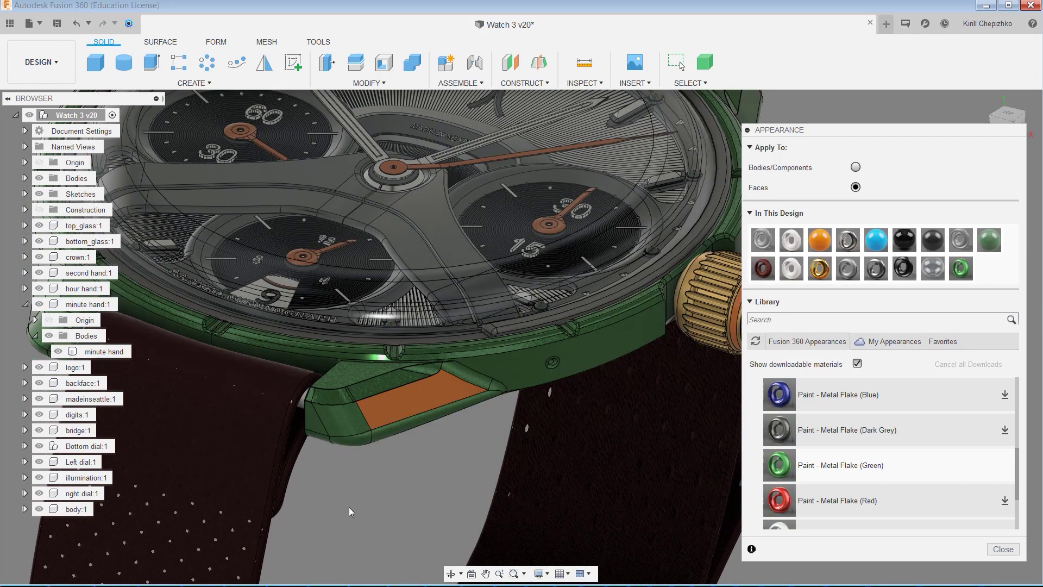
pyautogui.moveTo(820, 239); pyautogui.dragTo(498, 386)
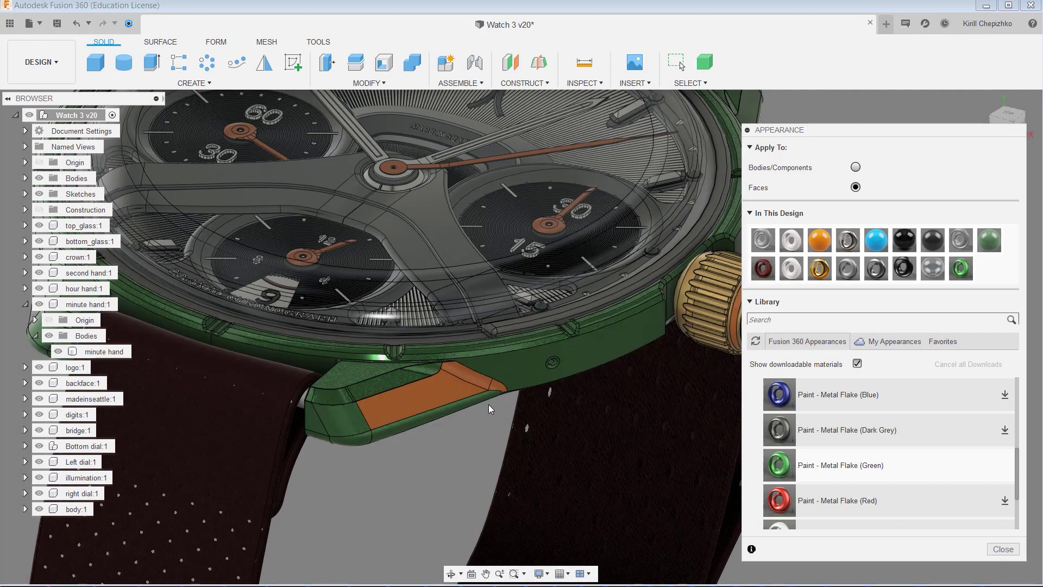
pyautogui.scroll(5, 488, 405)
# Paint the lug's lower fillet, neighbouring faces and thin edge strips orange
pyautogui.moveTo(820, 240); pyautogui.dragTo(520, 358)
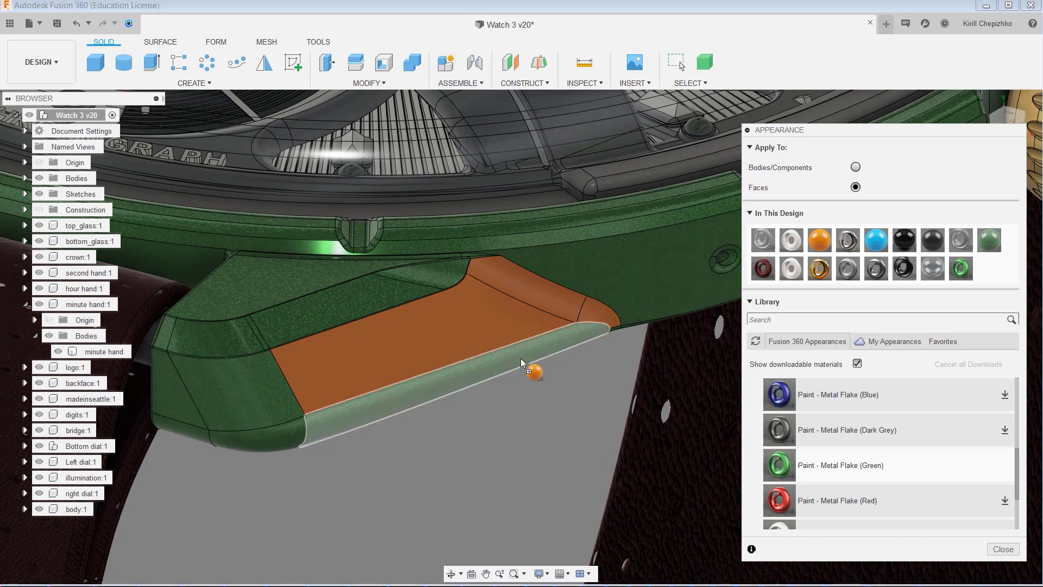
pyautogui.scroll(-5, 395, 461)
pyautogui.moveTo(819, 240); pyautogui.dragTo(497, 318)
pyautogui.scroll(4, 458, 333)
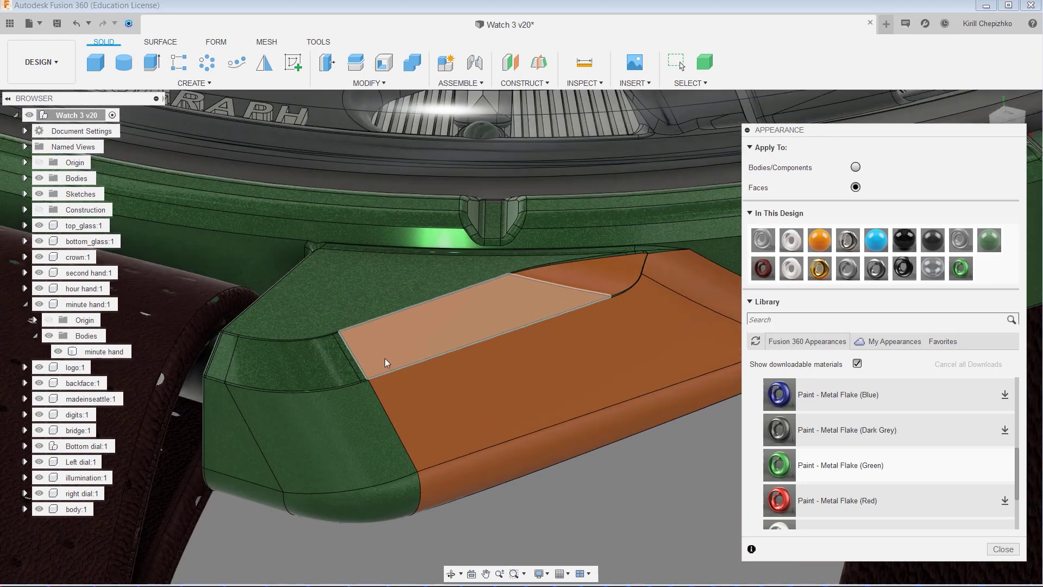
pyautogui.scroll(5, 399, 373)
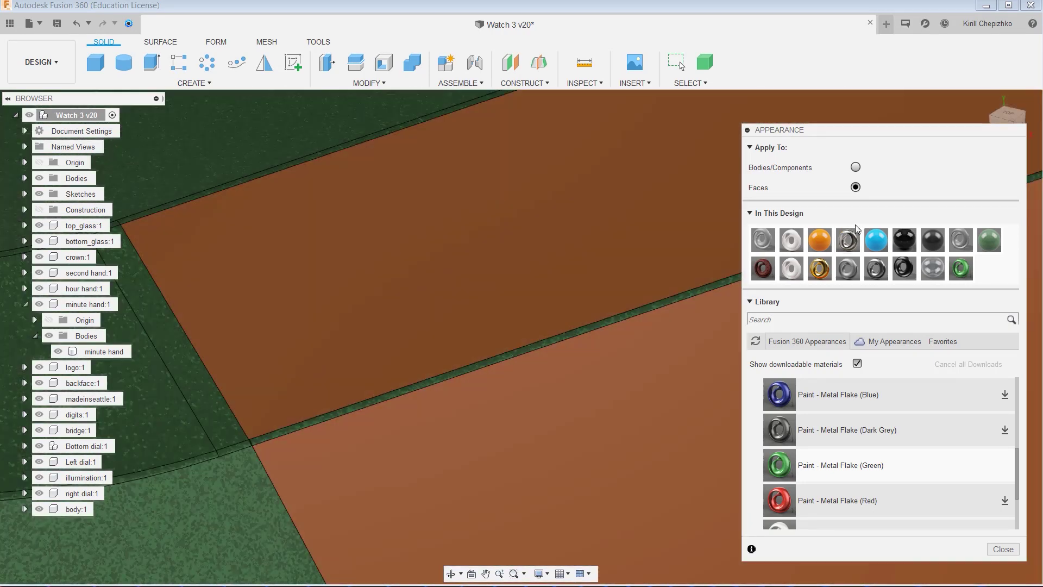
pyautogui.moveTo(819, 239); pyautogui.dragTo(669, 304)
pyautogui.moveTo(304, 413); pyautogui.dragTo(513, 356)
pyautogui.scroll(4, 512, 356)
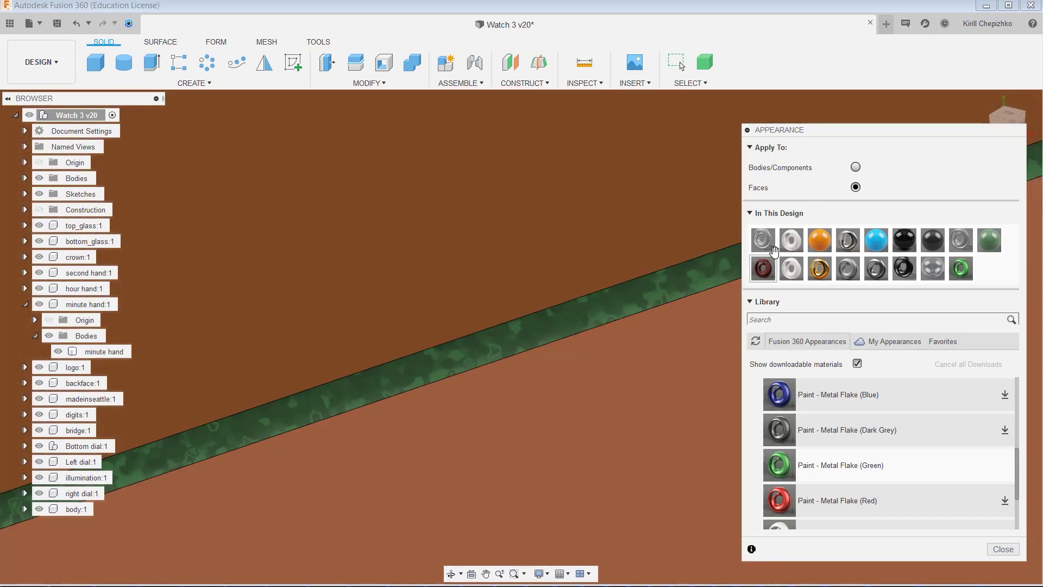
pyautogui.moveTo(818, 240); pyautogui.dragTo(530, 367)
pyautogui.scroll(-6, 547, 350)
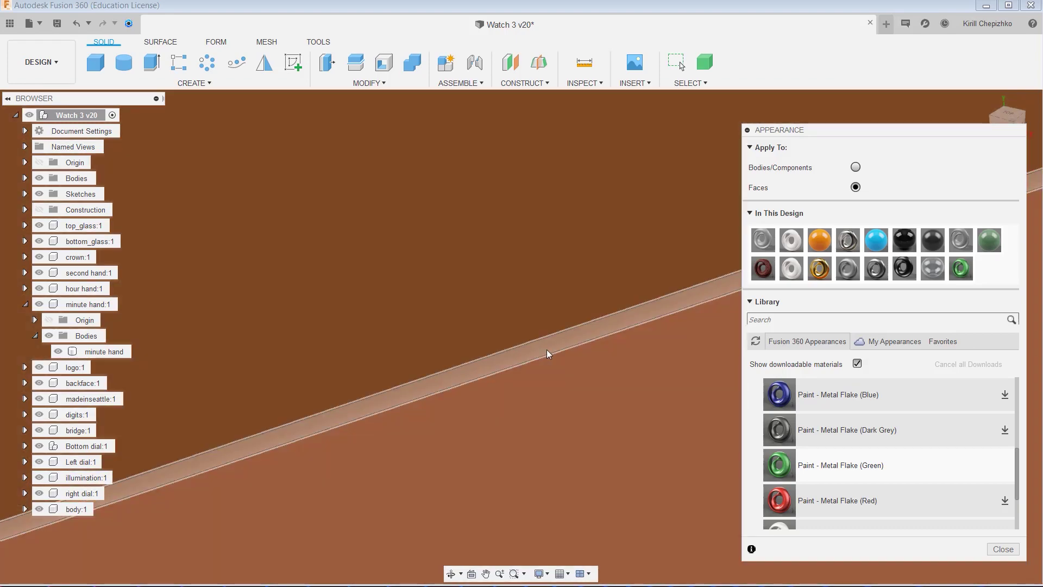
pyautogui.scroll(-8, 546, 305)
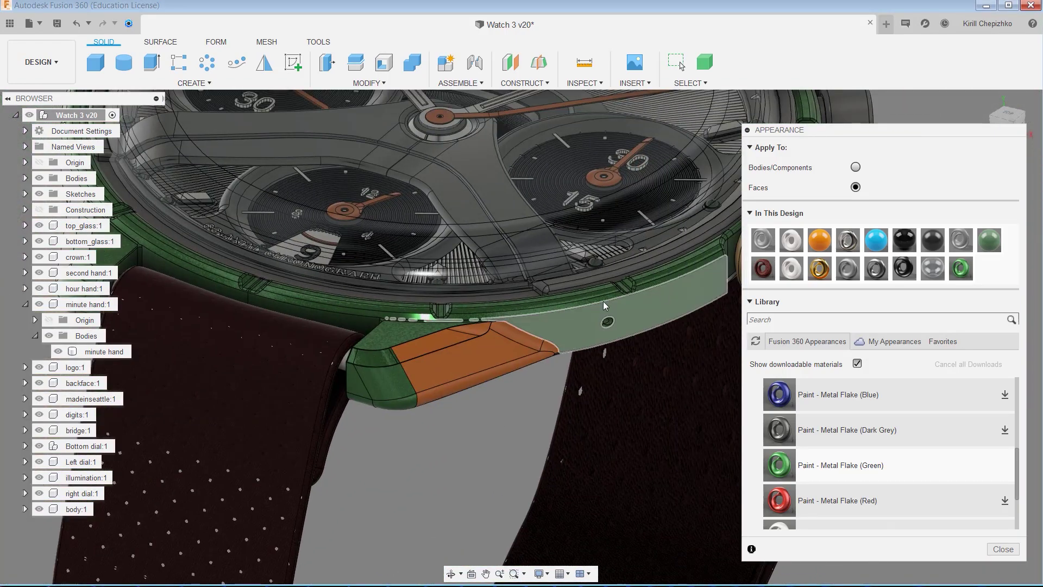
pyautogui.moveTo(508, 419); pyautogui.dragTo(647, 461, button='middle')
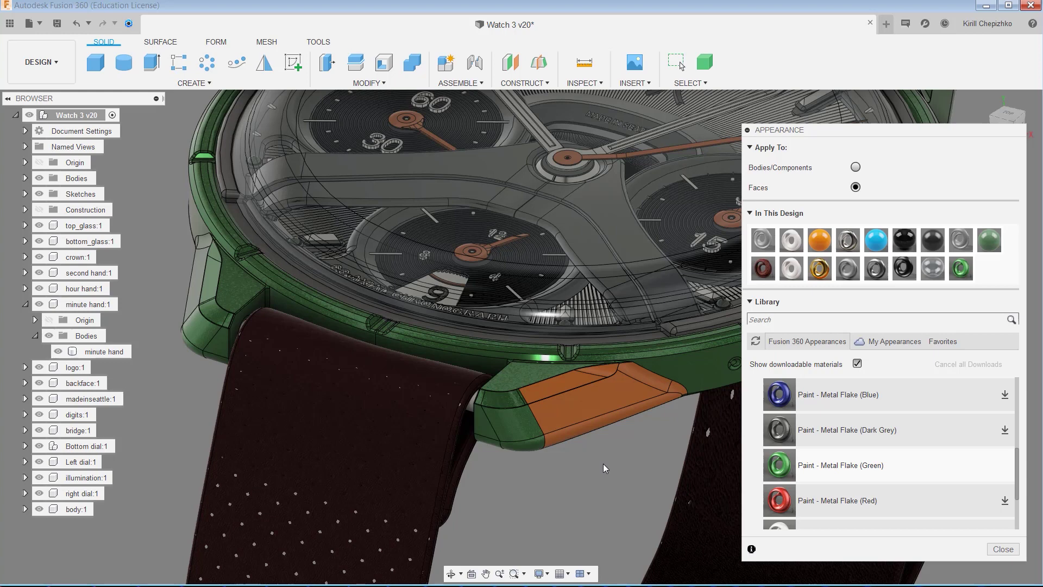
pyautogui.moveTo(603, 464); pyautogui.dragTo(559, 467, button='middle')
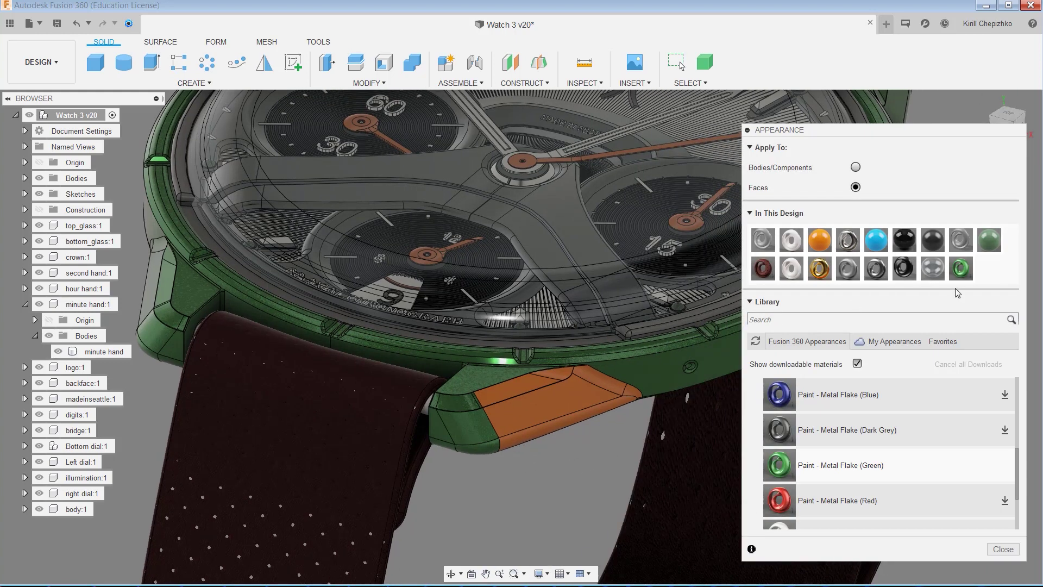
pyautogui.moveTo(452, 495); pyautogui.dragTo(460, 524, button='middle')
pyautogui.scroll(-2, 471, 519)
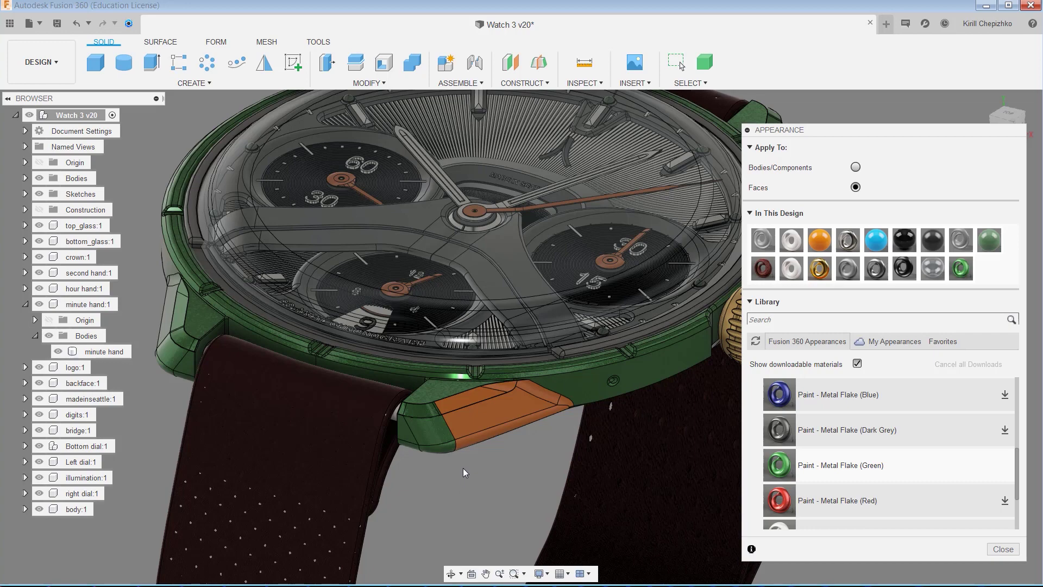
pyautogui.scroll(5, 463, 468)
# Zoom and pan to bring the orange lug face up close
pyautogui.scroll(8, 359, 318)
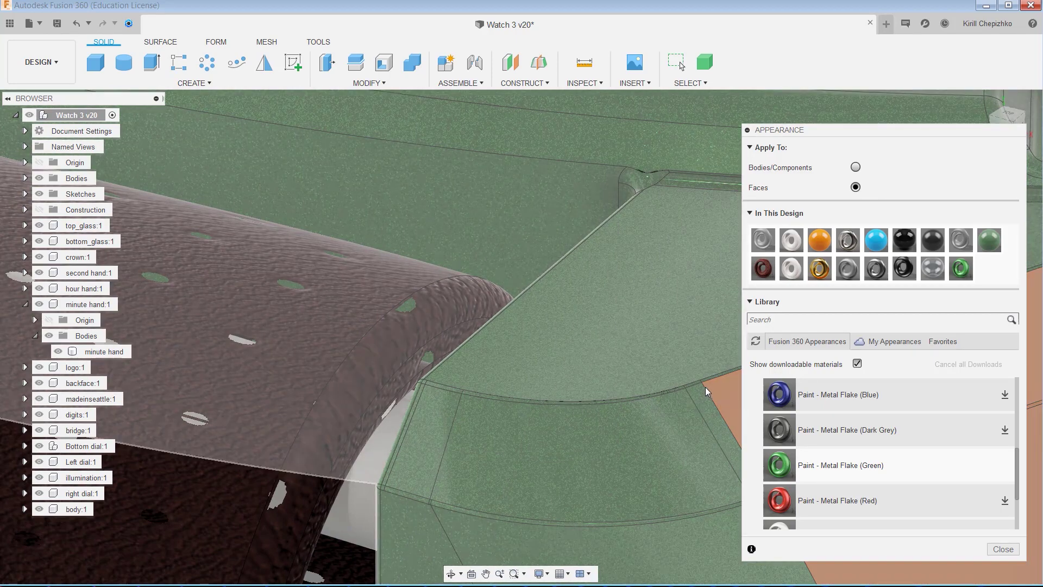
pyautogui.scroll(3, 562, 453)
pyautogui.moveTo(641, 332); pyautogui.dragTo(658, 291, button='middle')
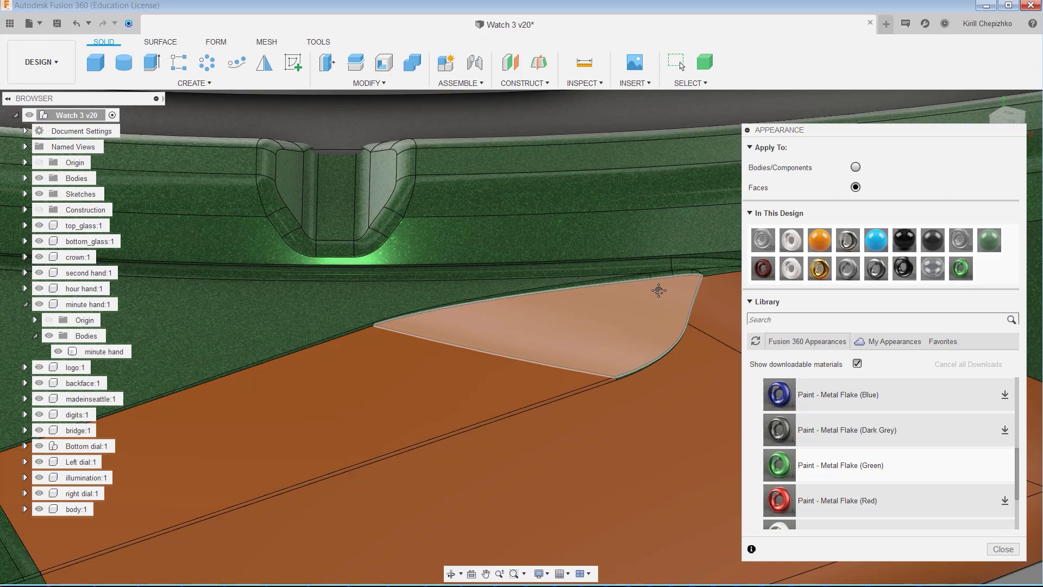
pyautogui.moveTo(664, 344); pyautogui.dragTo(646, 400, button='middle')
pyautogui.scroll(-3, 645, 400)
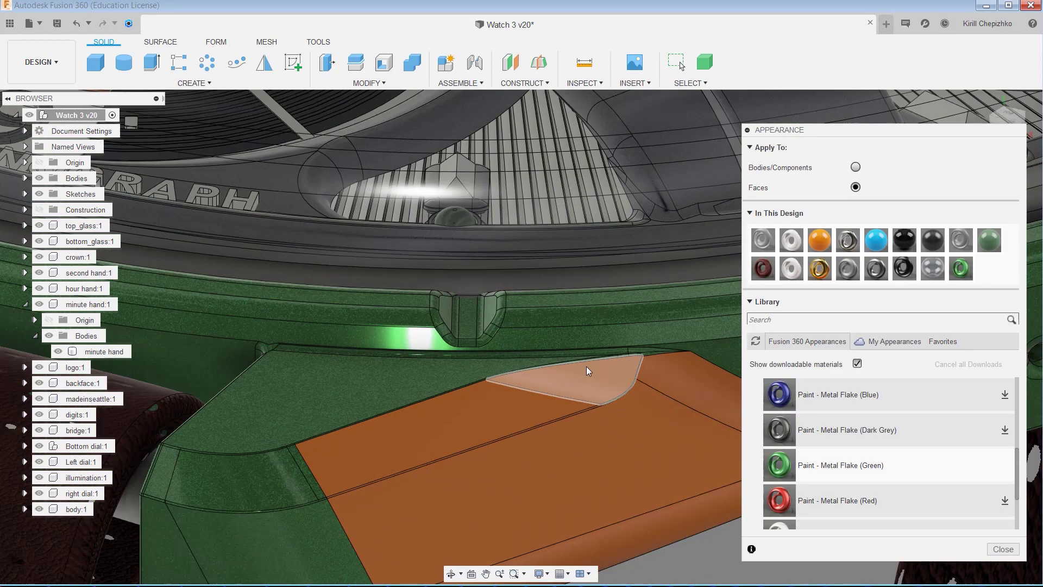
pyautogui.keyDown('shift'); pyautogui.moveTo(618, 348); pyautogui.dragTo(625, 305, button='middle'); pyautogui.keyUp('shift')
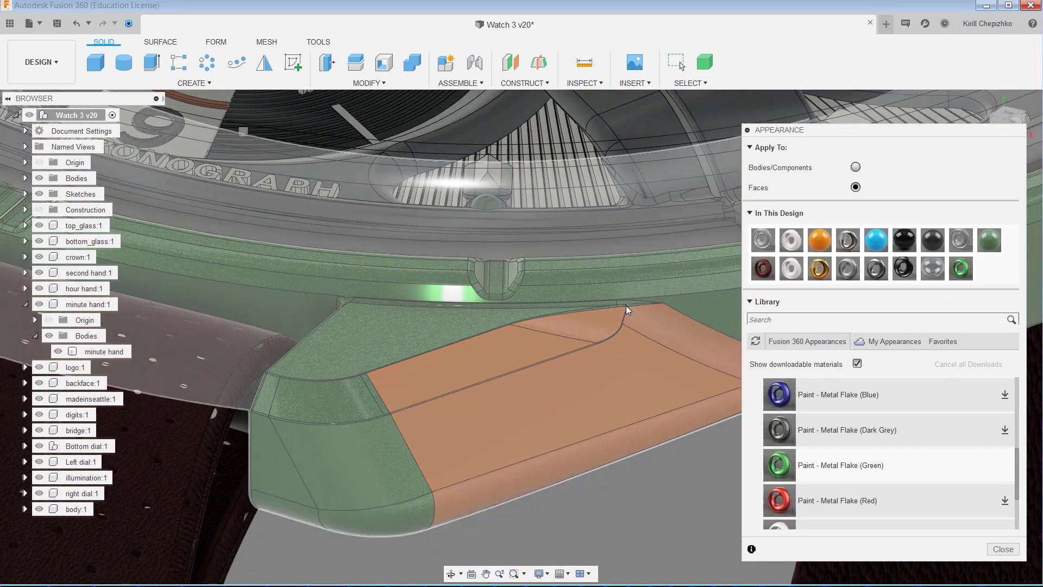
pyautogui.scroll(3, 253, 363)
pyautogui.scroll(2, 253, 364)
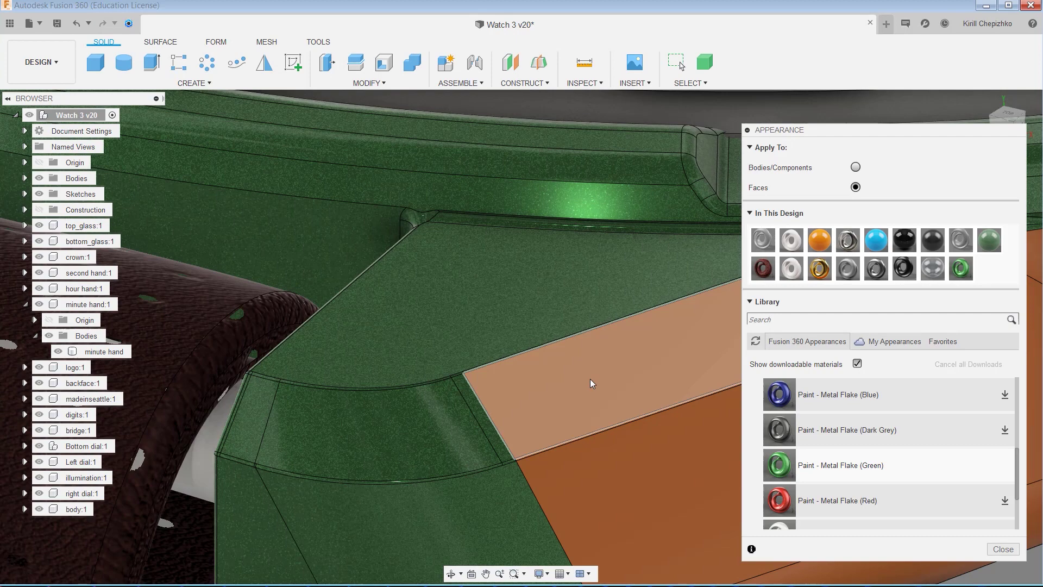
# Orbit to the lug's rounded corner and paint it orange
pyautogui.moveTo(590, 379); pyautogui.dragTo(711, 160, button='middle')
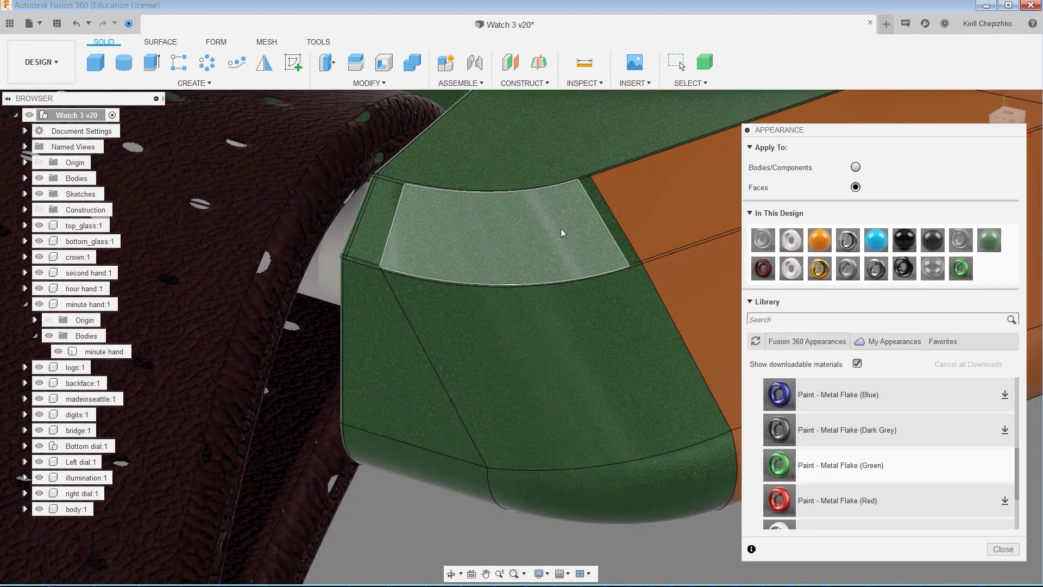
pyautogui.keyDown('shift'); pyautogui.moveTo(561, 228); pyautogui.dragTo(513, 298, button='middle'); pyautogui.keyUp('shift')
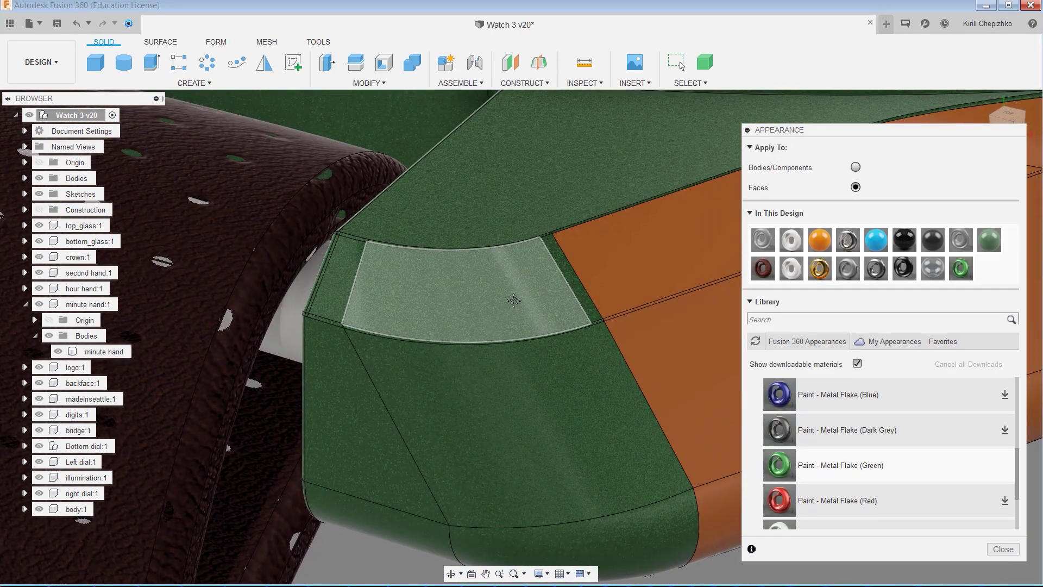
pyautogui.scroll(5, 315, 326)
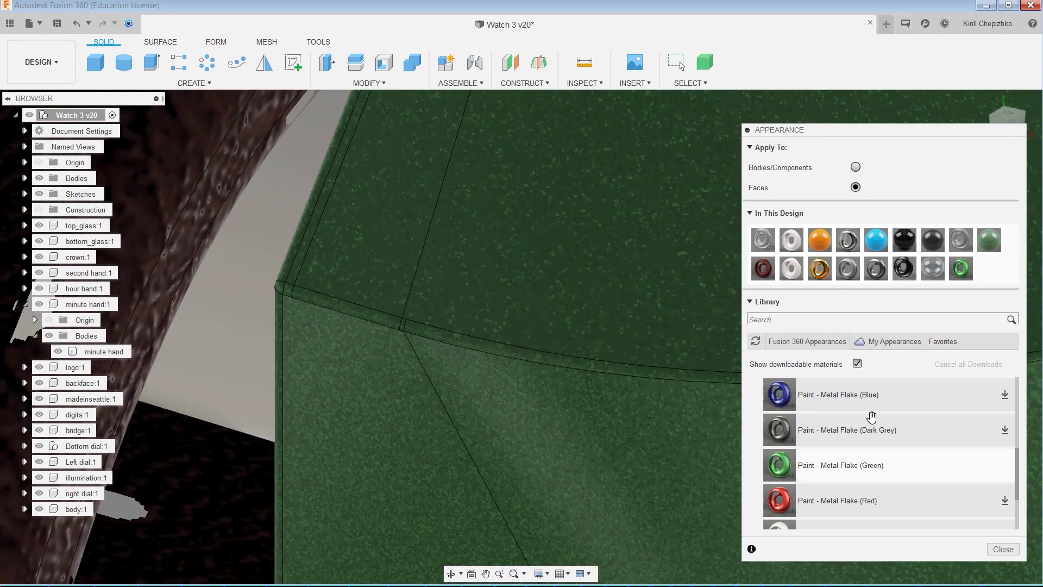
pyautogui.moveTo(809, 393); pyautogui.dragTo(318, 364)
pyautogui.moveTo(822, 239); pyautogui.dragTo(273, 290)
# Paint the small corner-adjacent face and the long strip faces along the lug orange
pyautogui.scroll(-2, 273, 290)
pyautogui.scroll(5, 273, 290)
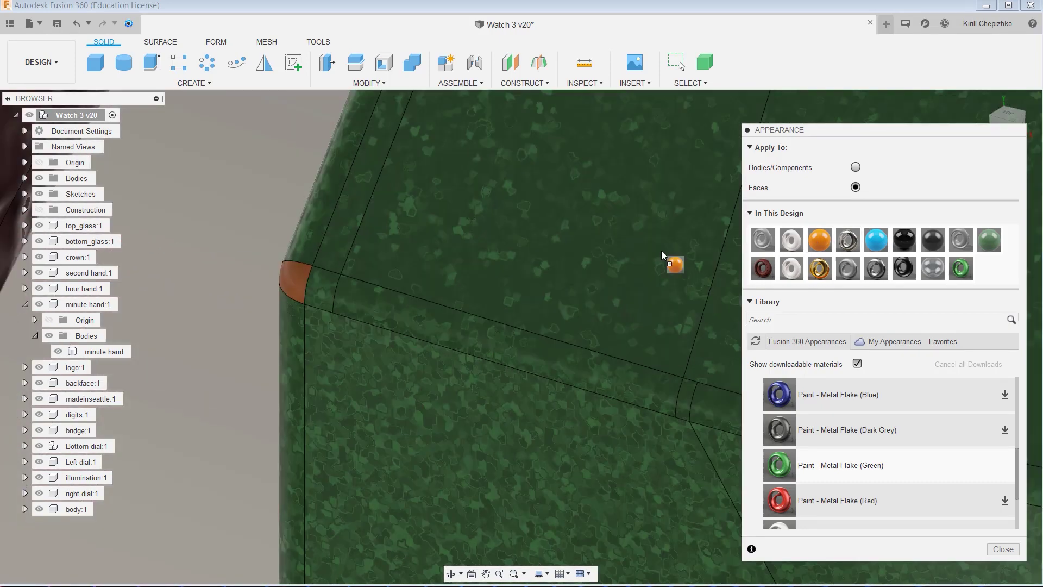
pyautogui.moveTo(661, 250); pyautogui.dragTo(322, 288)
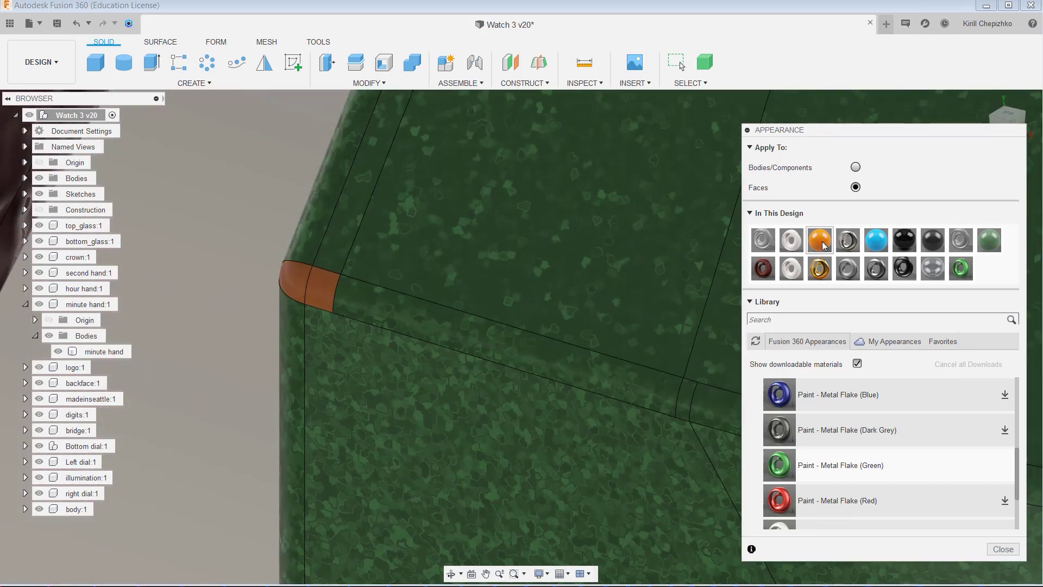
pyautogui.moveTo(824, 245); pyautogui.dragTo(369, 299)
pyautogui.scroll(-3, 370, 299)
pyautogui.scroll(2, 446, 294)
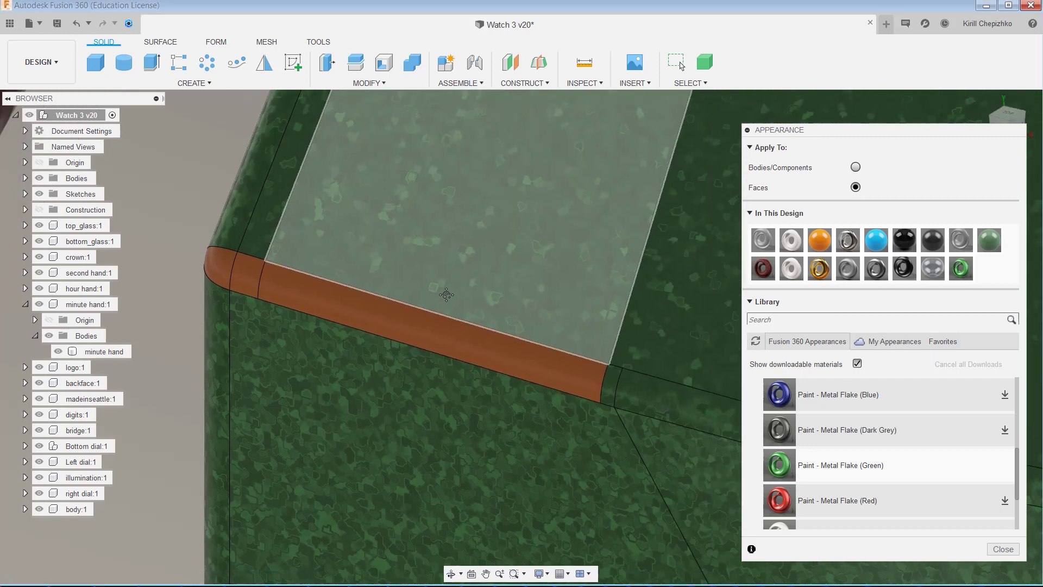
pyautogui.moveTo(446, 294); pyautogui.dragTo(307, 269, button='middle')
pyautogui.moveTo(819, 240); pyautogui.dragTo(554, 386)
pyautogui.scroll(3, 554, 387)
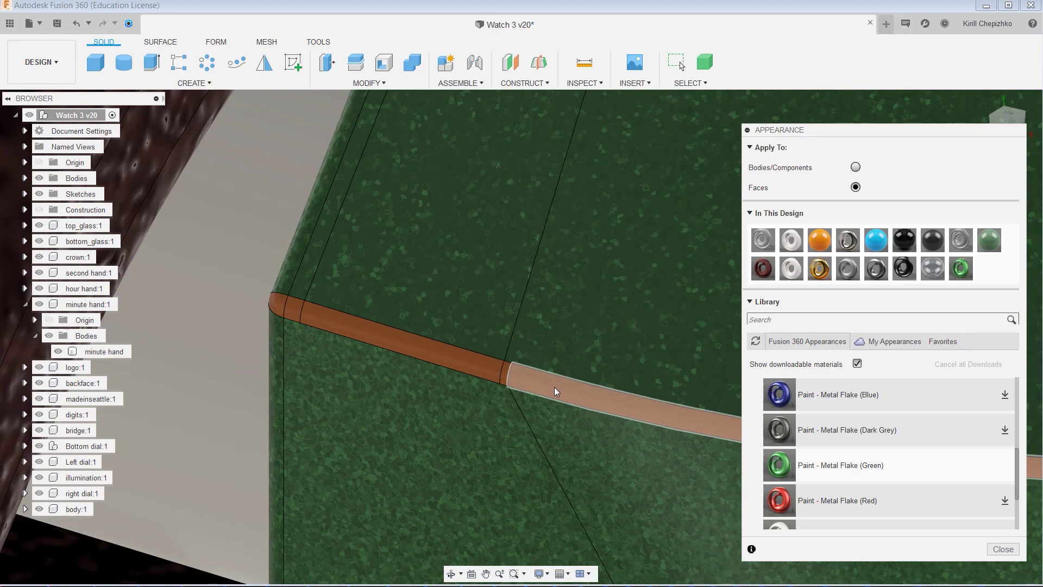
pyautogui.scroll(-3, 555, 387)
# Select the tiny sliver face at the strip's end, then orbit out to a tilted view
pyautogui.keyDown('shift'); pyautogui.moveTo(537, 367); pyautogui.dragTo(615, 286, button='middle'); pyautogui.keyUp('shift')
pyautogui.scroll(3, 481, 314)
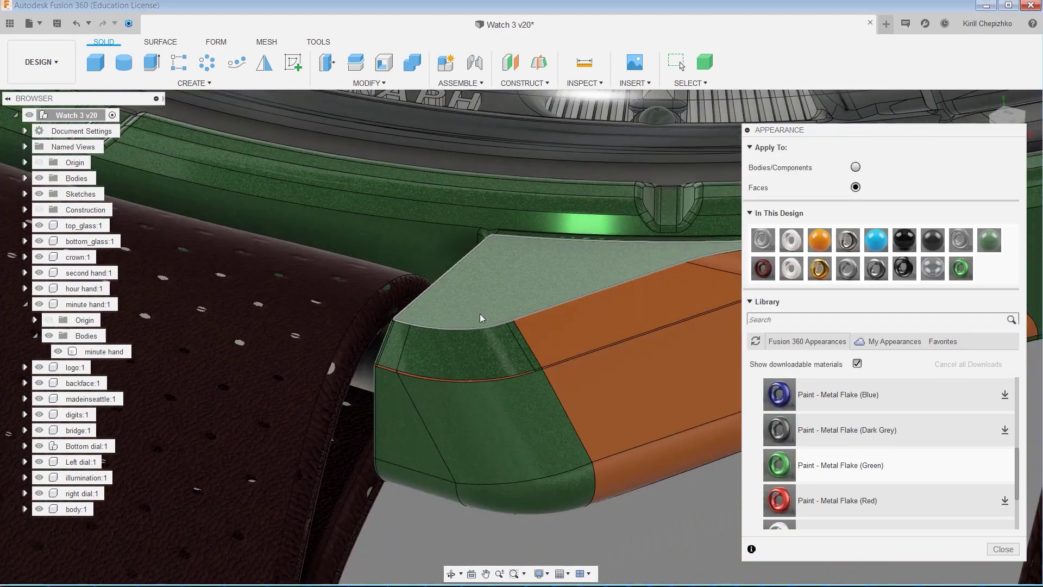
pyautogui.scroll(-3, 588, 323)
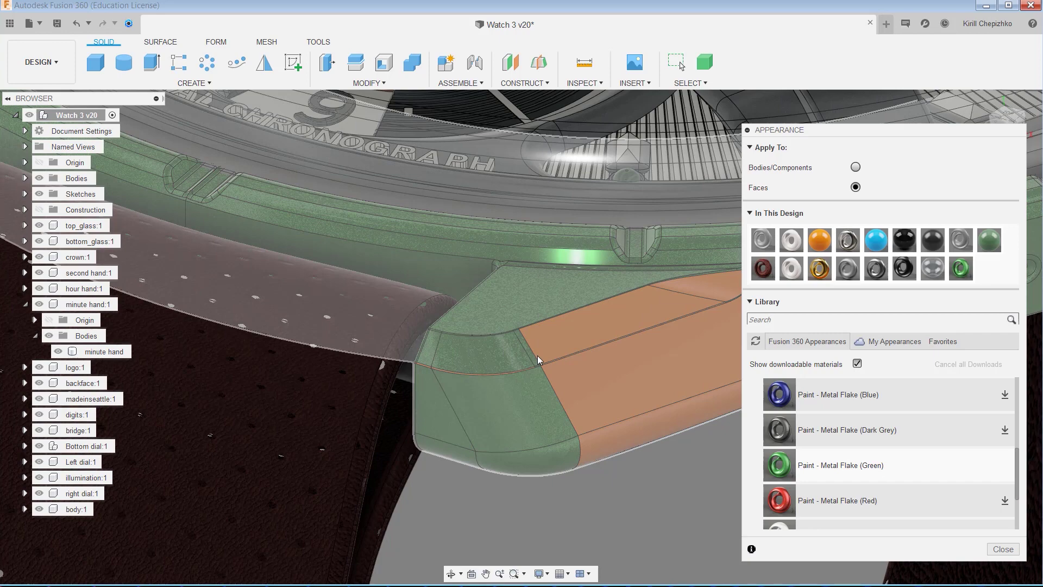
pyautogui.scroll(10, 538, 359)
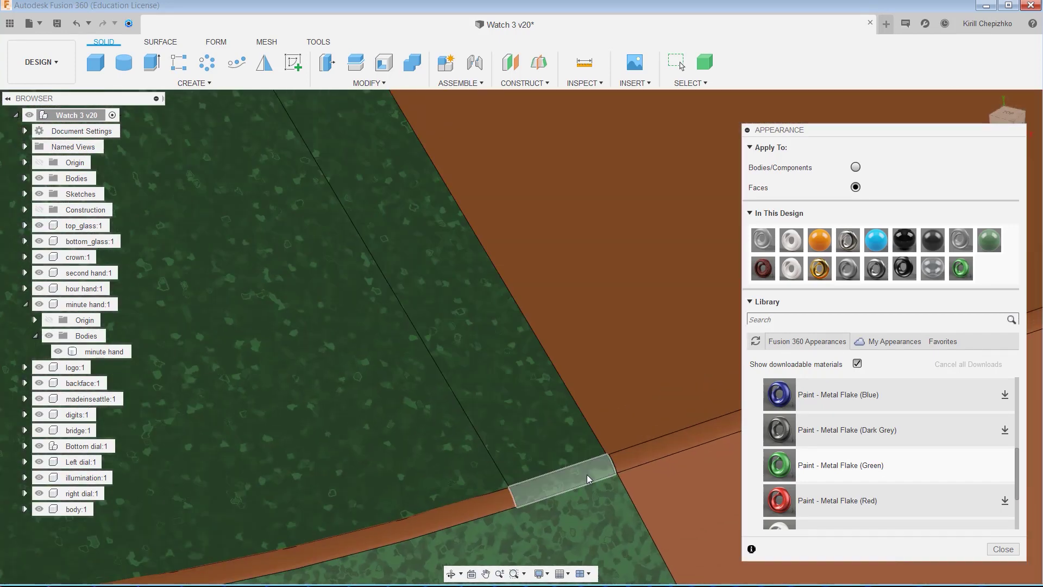
pyautogui.click(588, 474)
pyautogui.scroll(4, 614, 464)
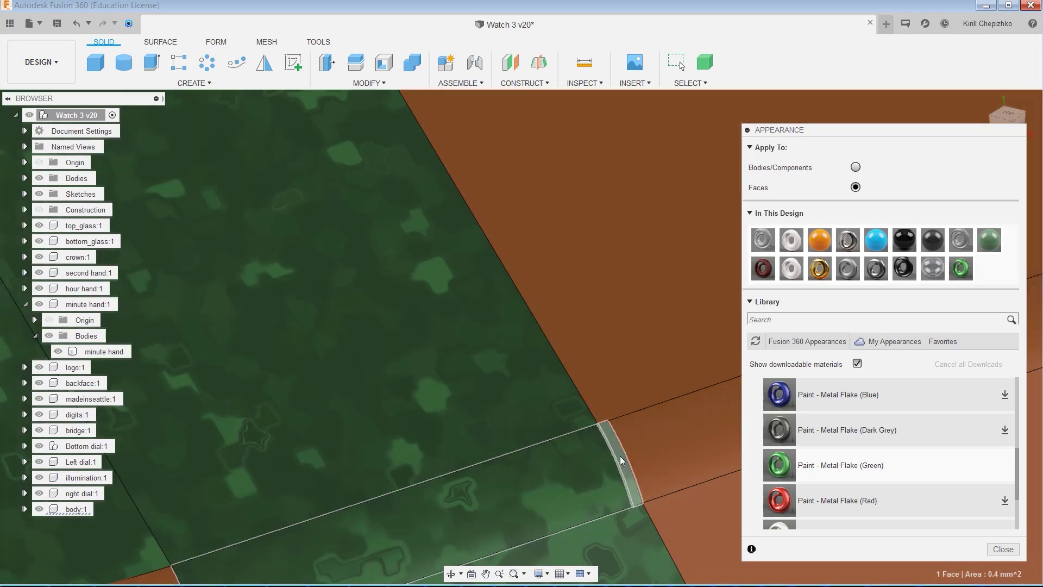
pyautogui.click(618, 458)
pyautogui.click(592, 461)
pyautogui.scroll(-3, 577, 361)
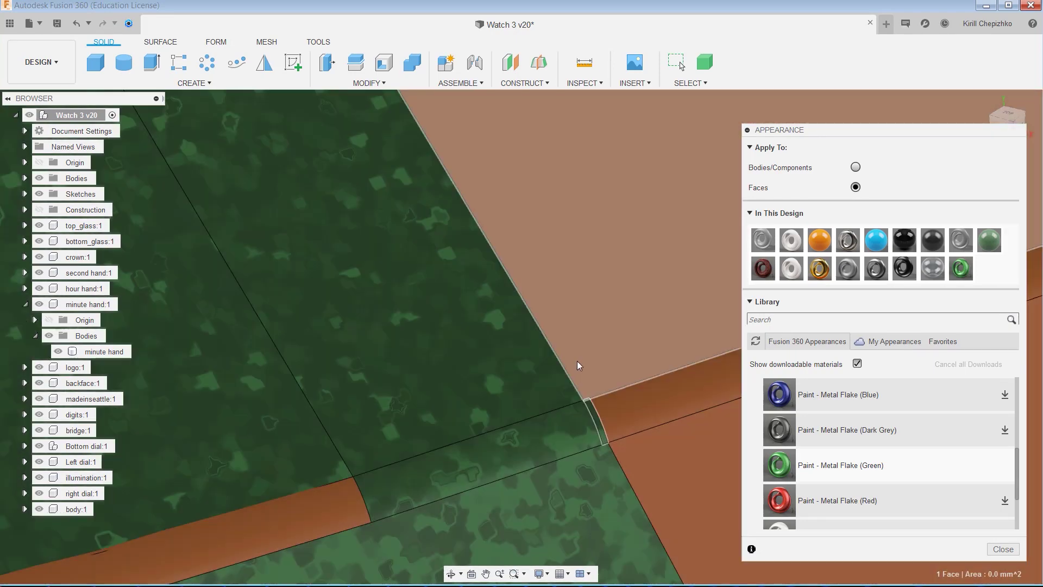
pyautogui.scroll(-10, 578, 361)
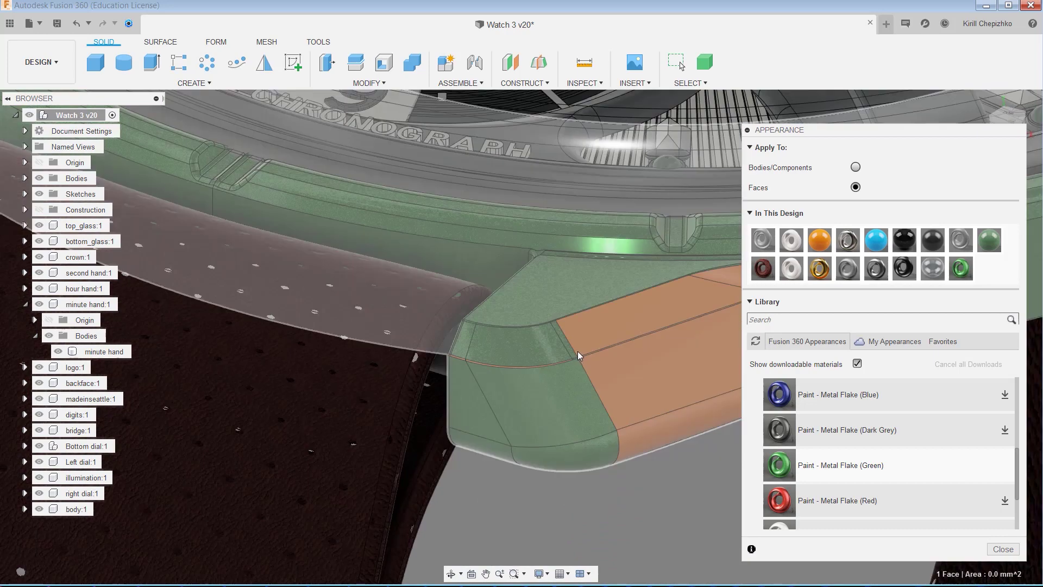
pyautogui.scroll(-5, 577, 352)
pyautogui.keyDown('shift'); pyautogui.moveTo(634, 409); pyautogui.dragTo(541, 405, button='middle'); pyautogui.keyUp('shift')
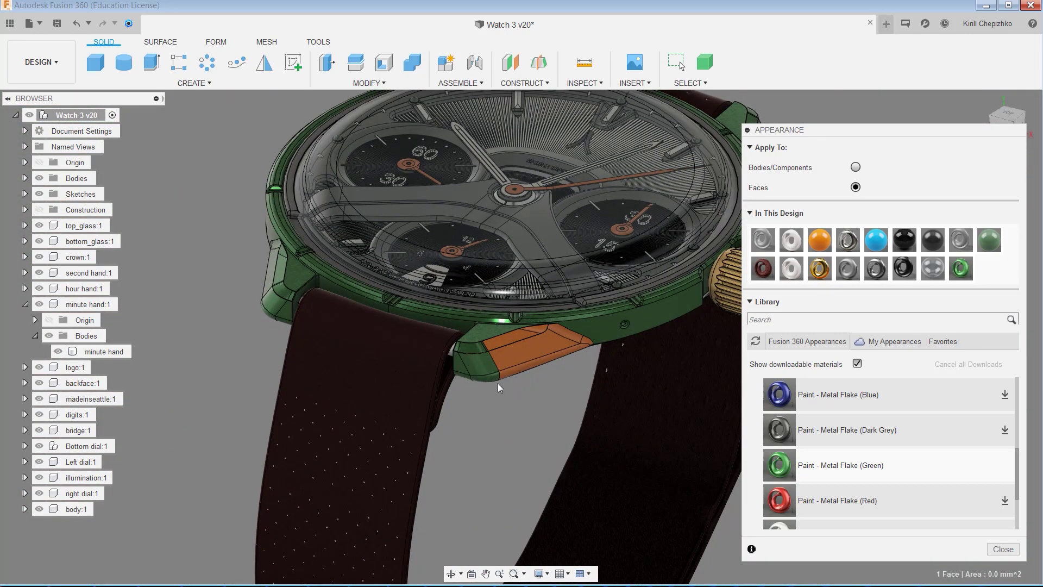
# Apply the green Metal Flake to the whole watch body (Bodies/Components), removing the lug-face appearances
pyautogui.moveTo(961, 267); pyautogui.dragTo(458, 348)
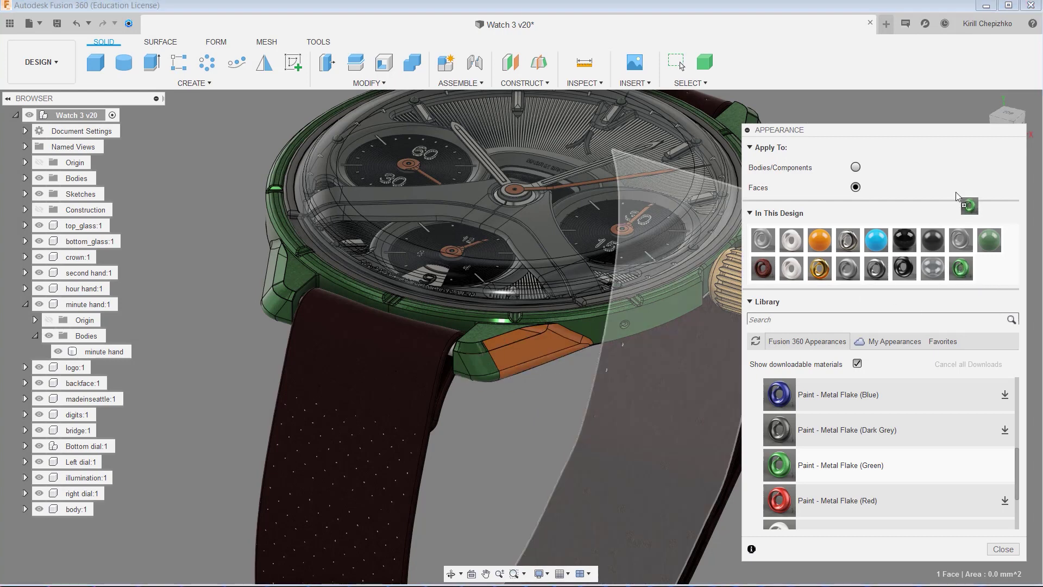
pyautogui.click(855, 167)
pyautogui.moveTo(961, 267); pyautogui.dragTo(509, 357)
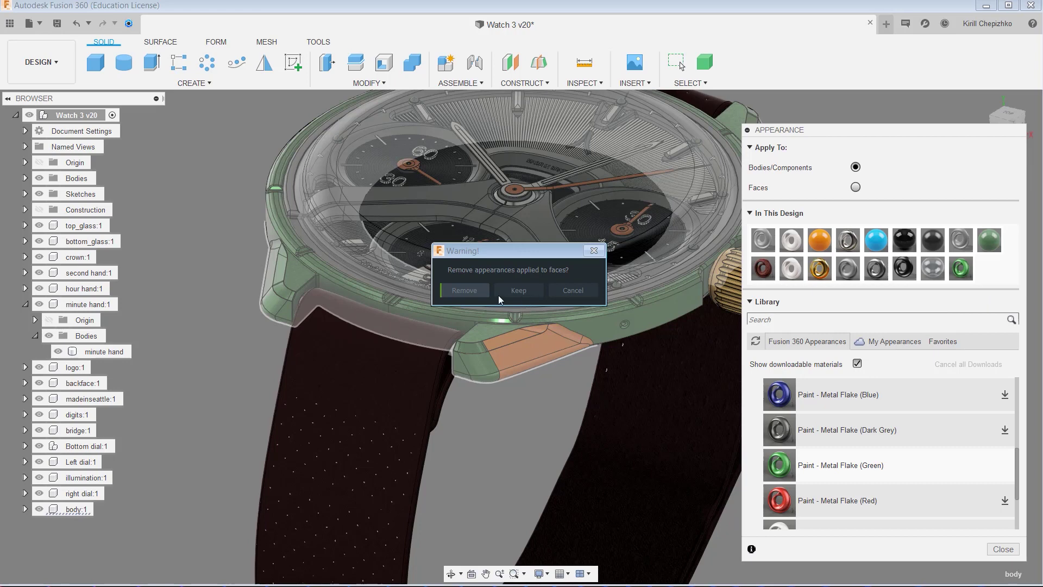
pyautogui.click(471, 294)
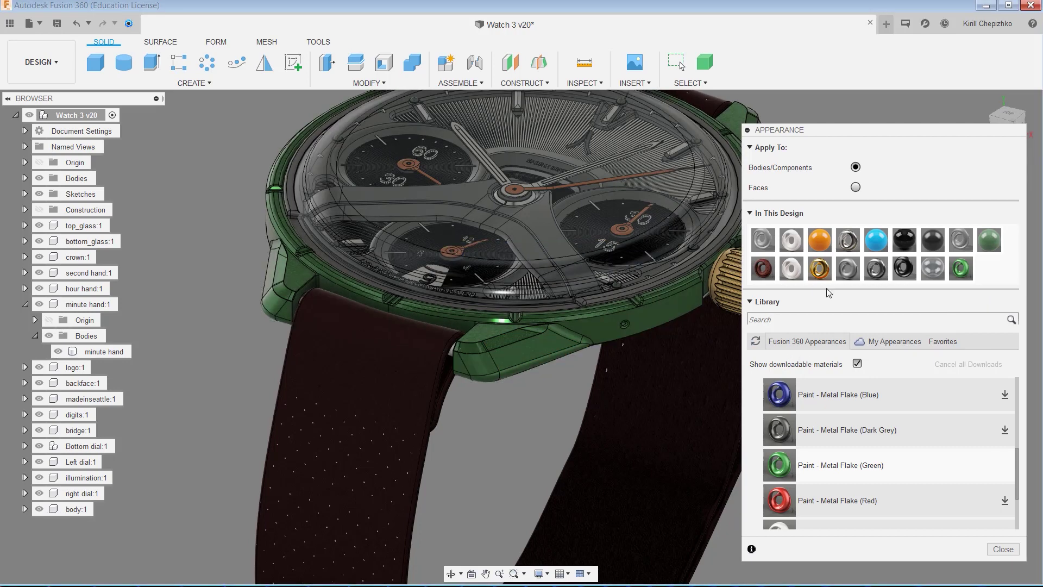
# From the top view, apply the green appearance to body:1
pyautogui.click(1007, 113)
pyautogui.moveTo(961, 268); pyautogui.dragTo(73, 510)
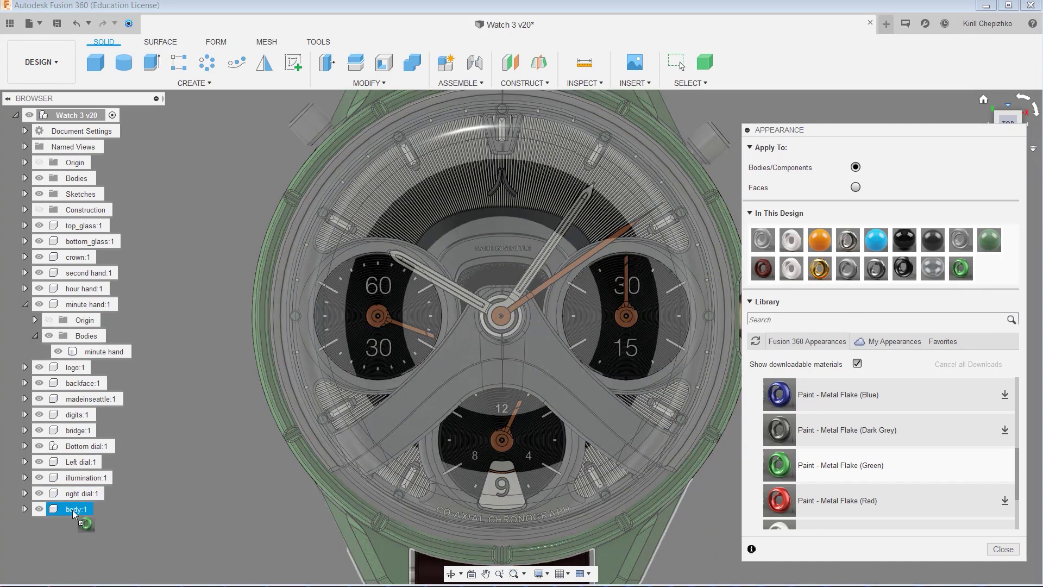
pyautogui.moveTo(72, 511)
pyautogui.mouseDown()
pyautogui.moveTo(77, 499)
pyautogui.moveTo(75, 510)
pyautogui.mouseUp()
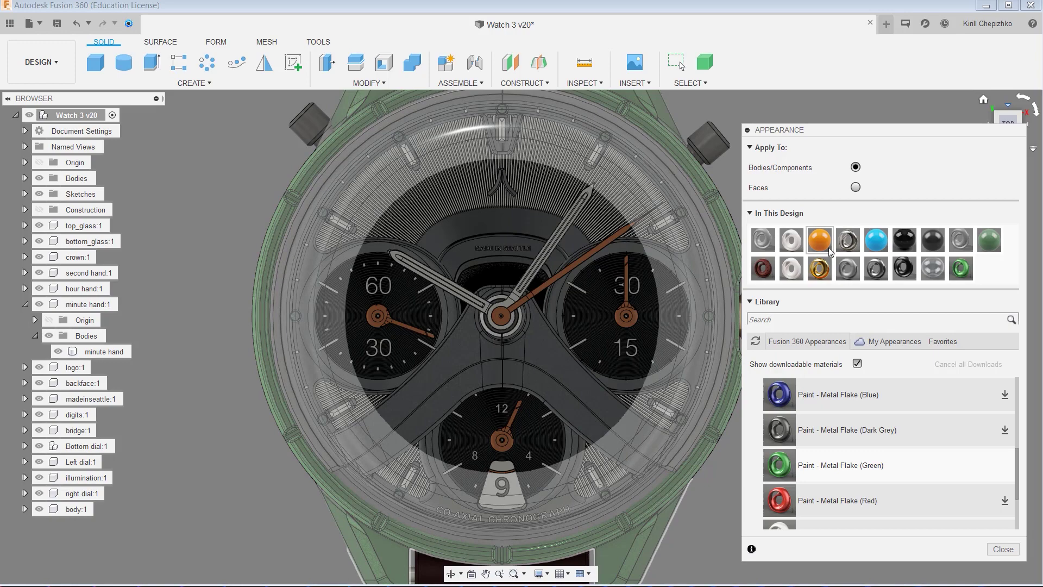
# Try the orange appearance on body:1, then undo it back to green and close the appearance settings
pyautogui.moveTo(829, 250); pyautogui.dragTo(71, 515)
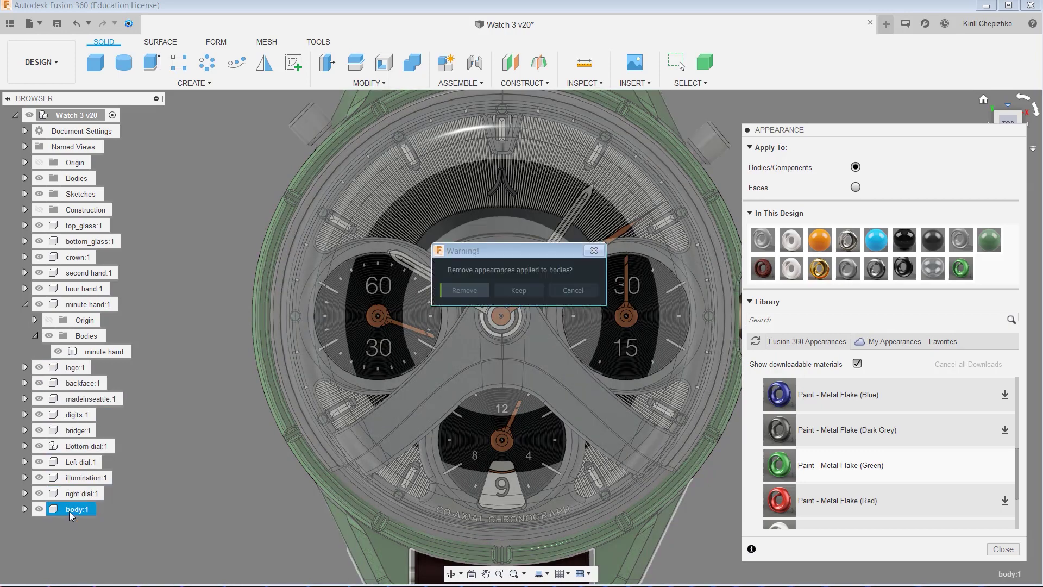
pyautogui.click(471, 290)
pyautogui.scroll(-4, 214, 253)
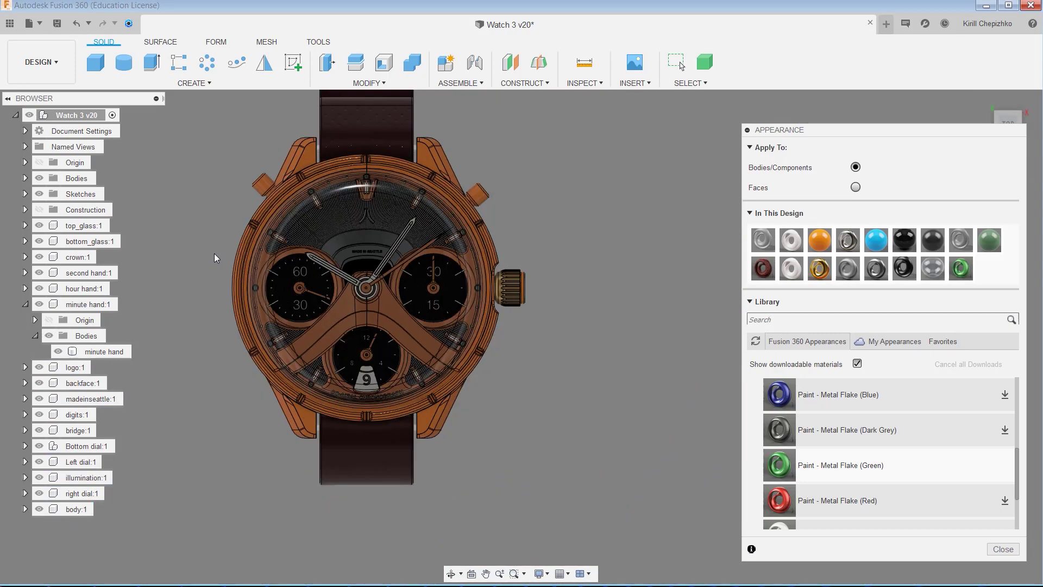
pyautogui.moveTo(505, 380); pyautogui.dragTo(583, 390, button='middle')
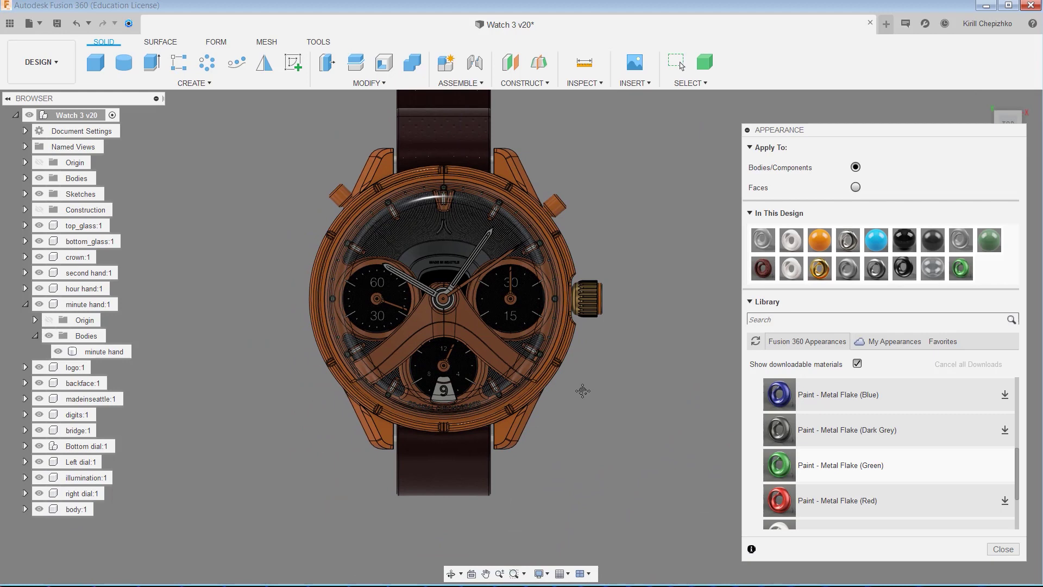
pyautogui.press('Escape')
pyautogui.hotkey('ctrl', 'z')
pyautogui.moveTo(622, 386); pyautogui.dragTo(683, 399, button='middle')
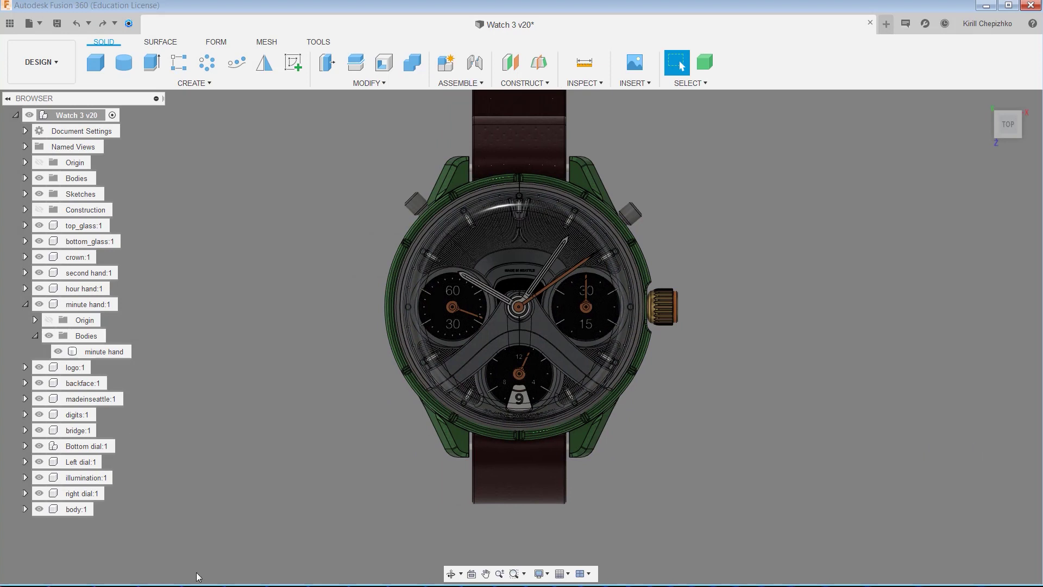
# Edit the Paint - Metal Flake (Green) appearance colour to grey 191, 191, 191
pyautogui.click(577, 445)
pyautogui.rightClick(576, 445)
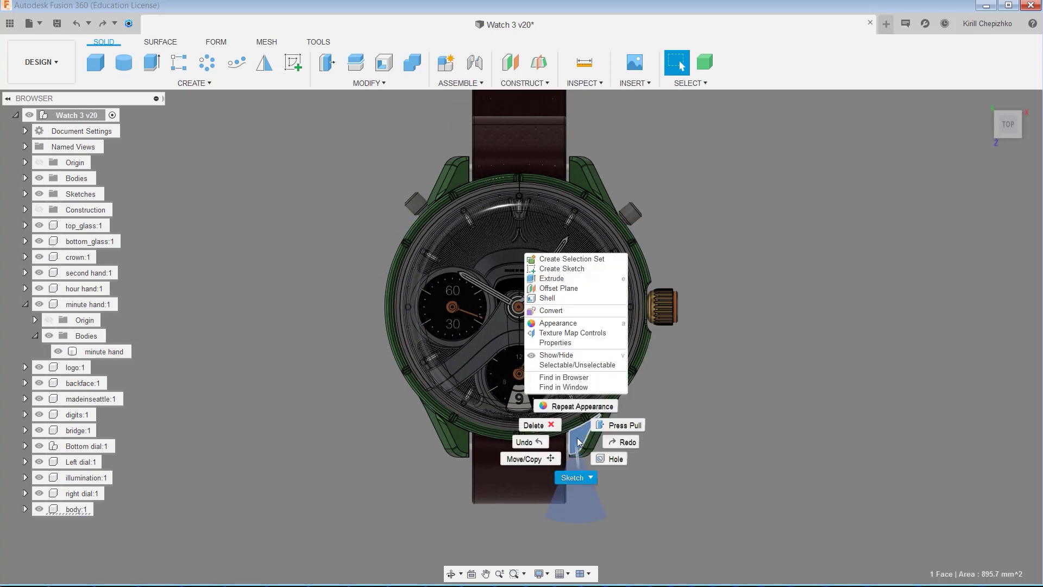
pyautogui.click(578, 408)
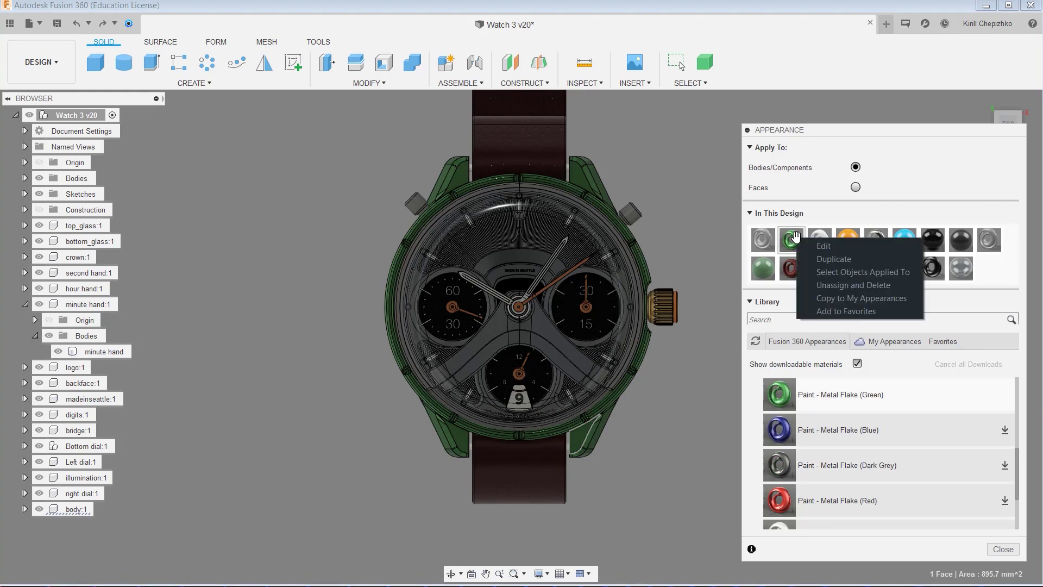
pyautogui.click(824, 245)
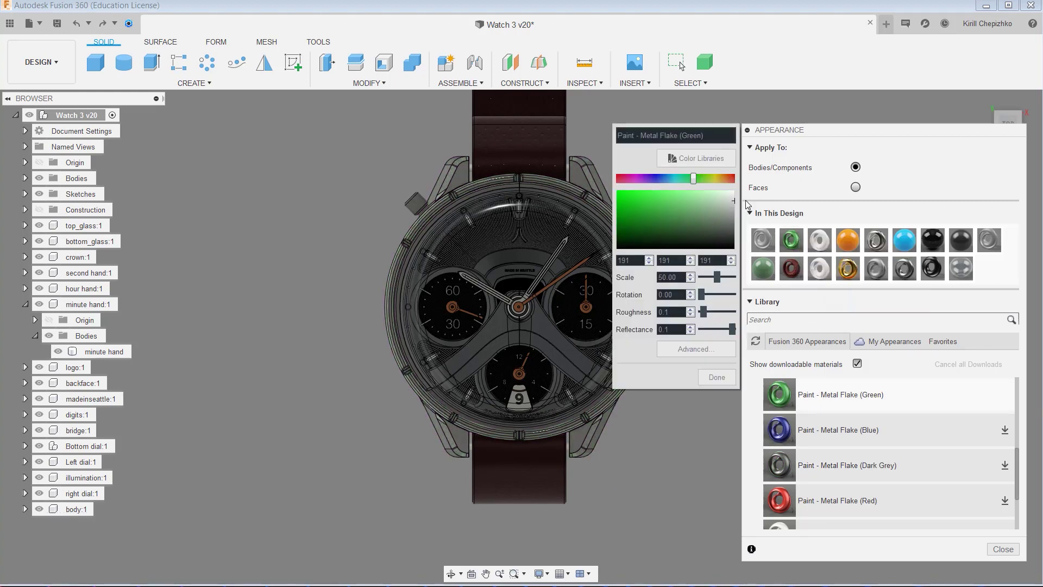
pyautogui.click(717, 377)
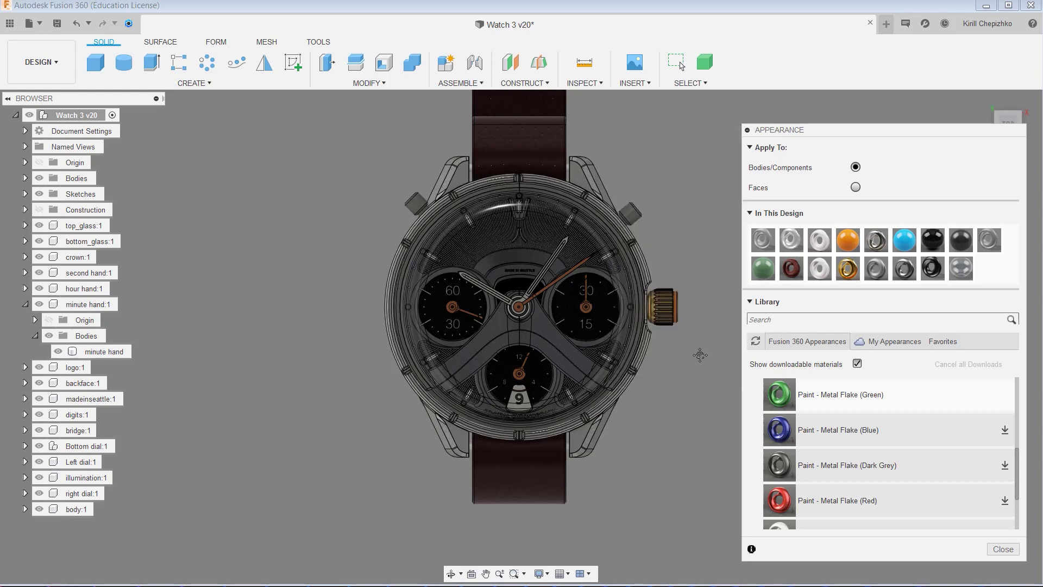
pyautogui.moveTo(700, 355); pyautogui.dragTo(683, 400, button='middle')
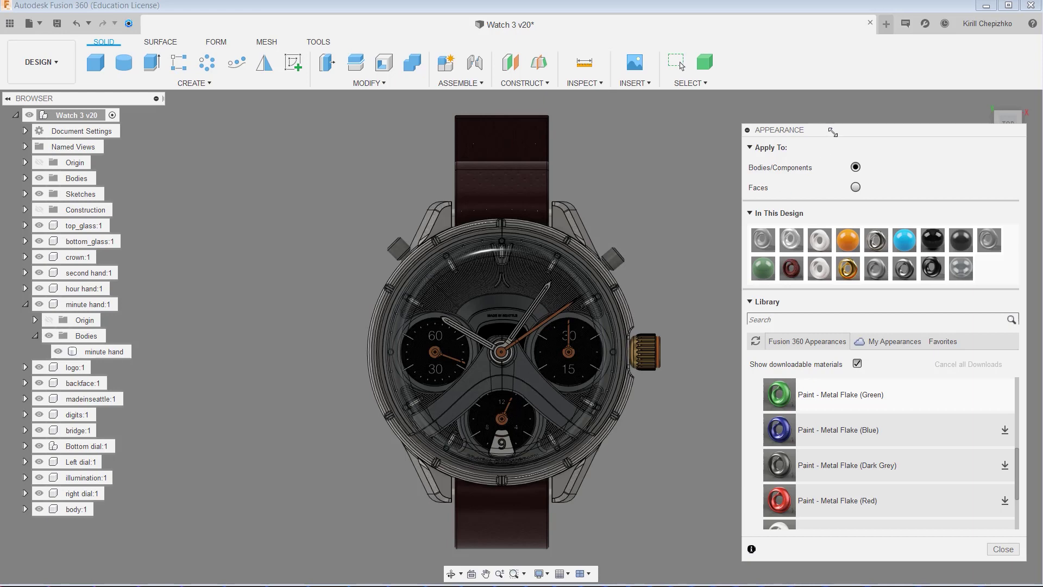
pyautogui.moveTo(837, 133); pyautogui.dragTo(790, 119)
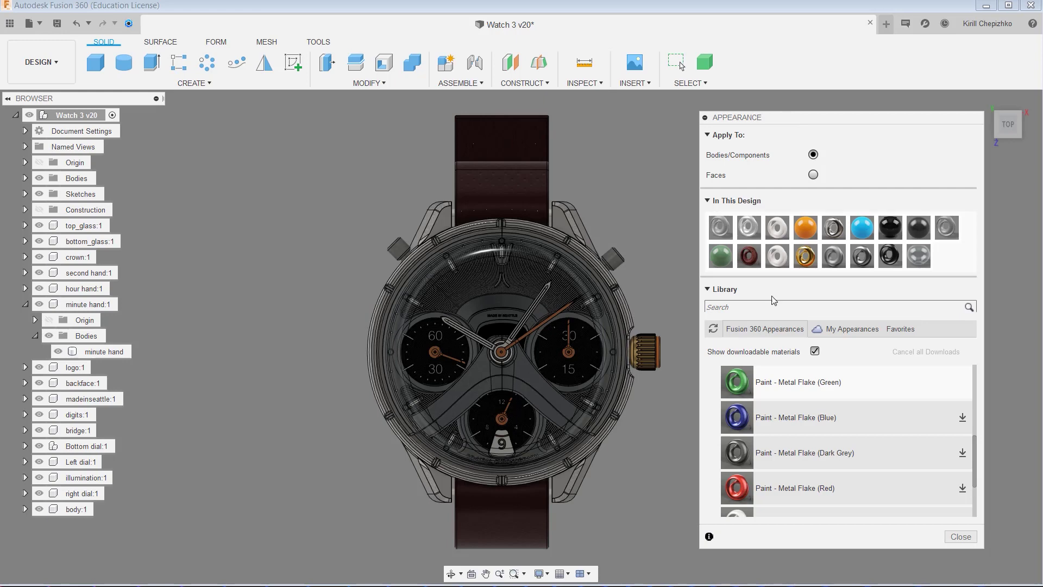
pyautogui.click(960, 536)
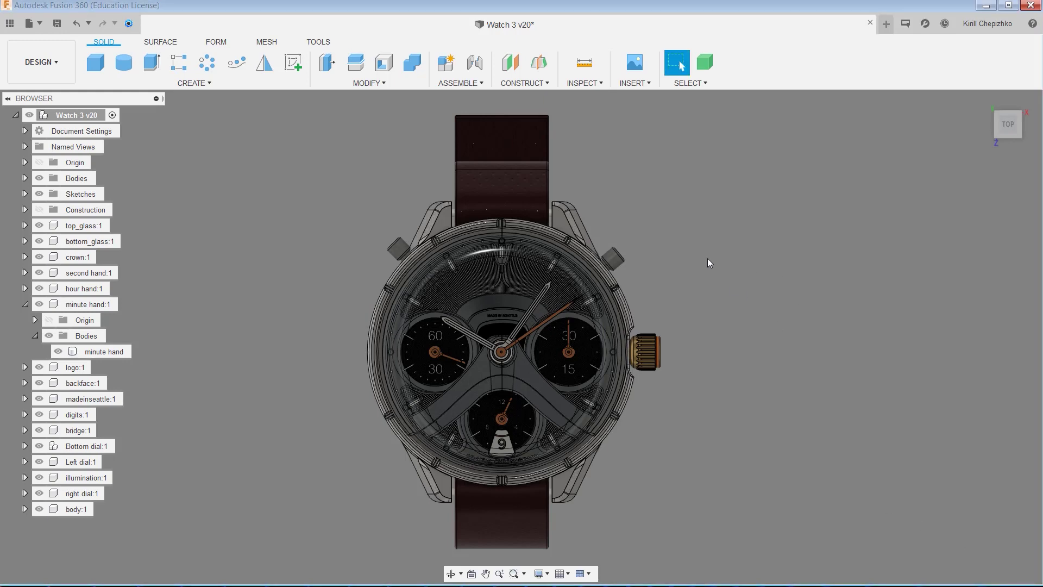
pyautogui.moveTo(713, 292); pyautogui.dragTo(715, 296, button='middle')
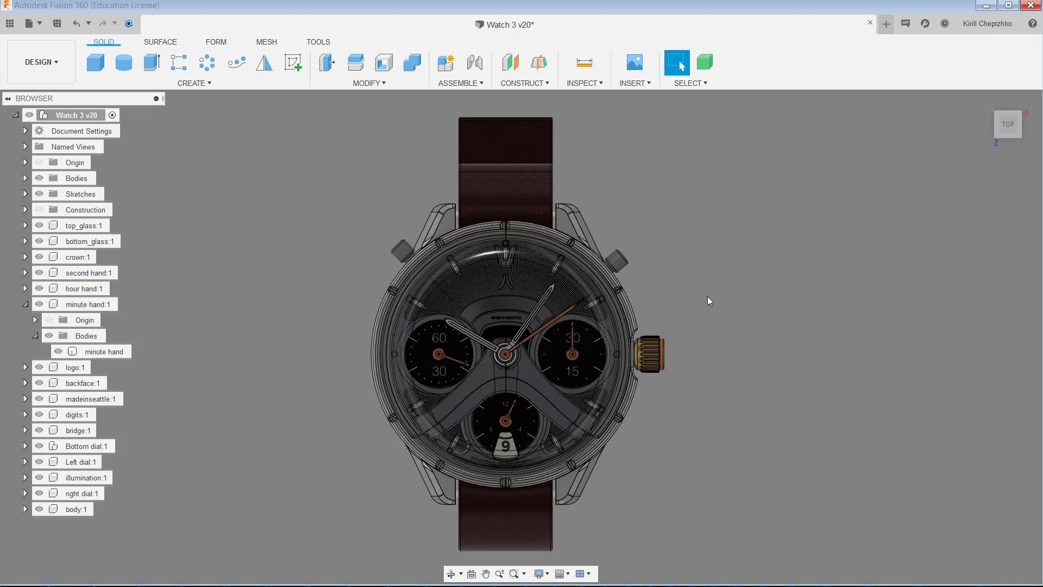
pyautogui.click(40, 22)
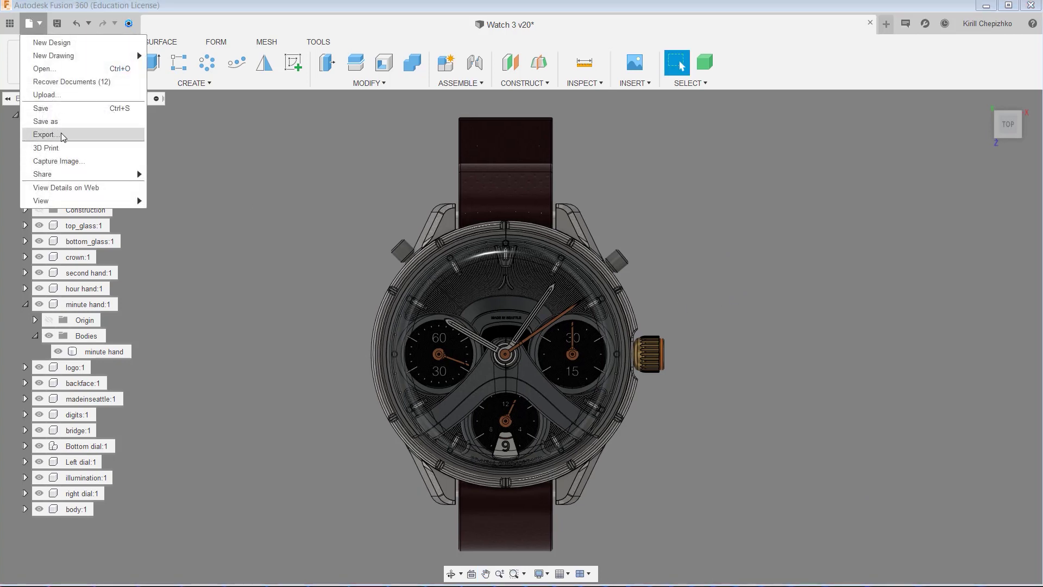
pyautogui.click(46, 134)
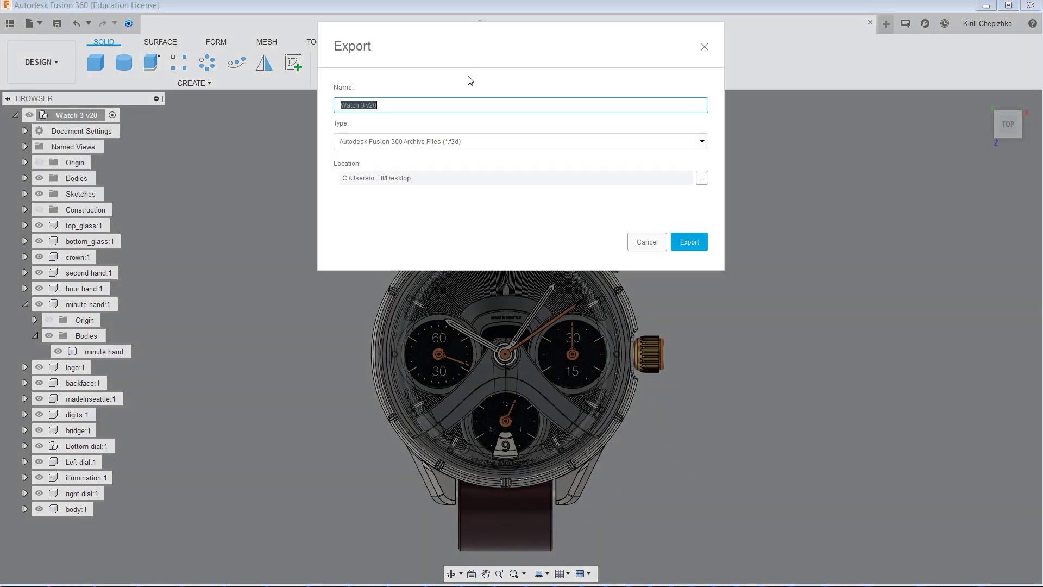
pyautogui.click(400, 323)
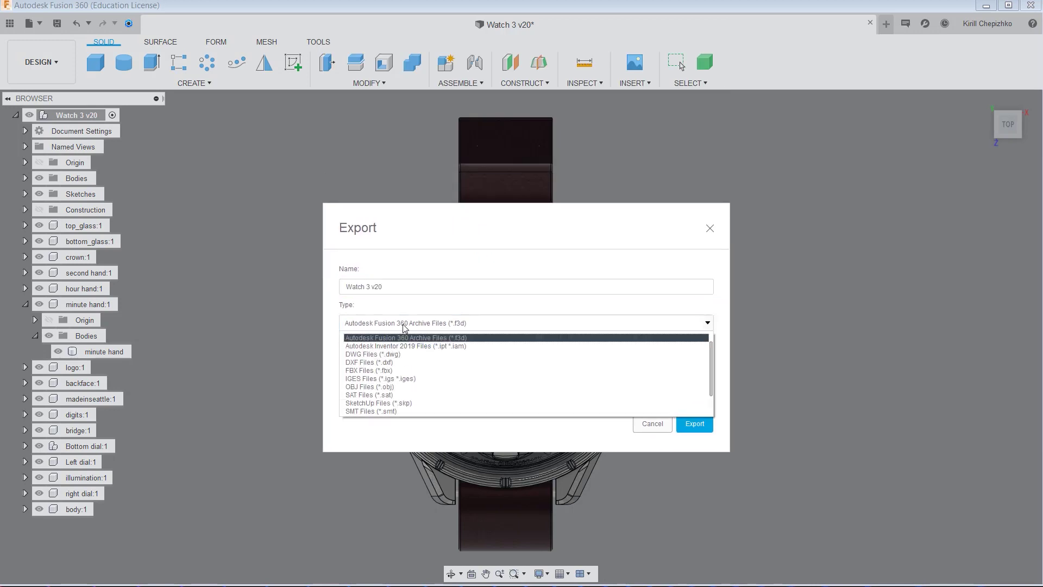
pyautogui.scroll(-1, 381, 399)
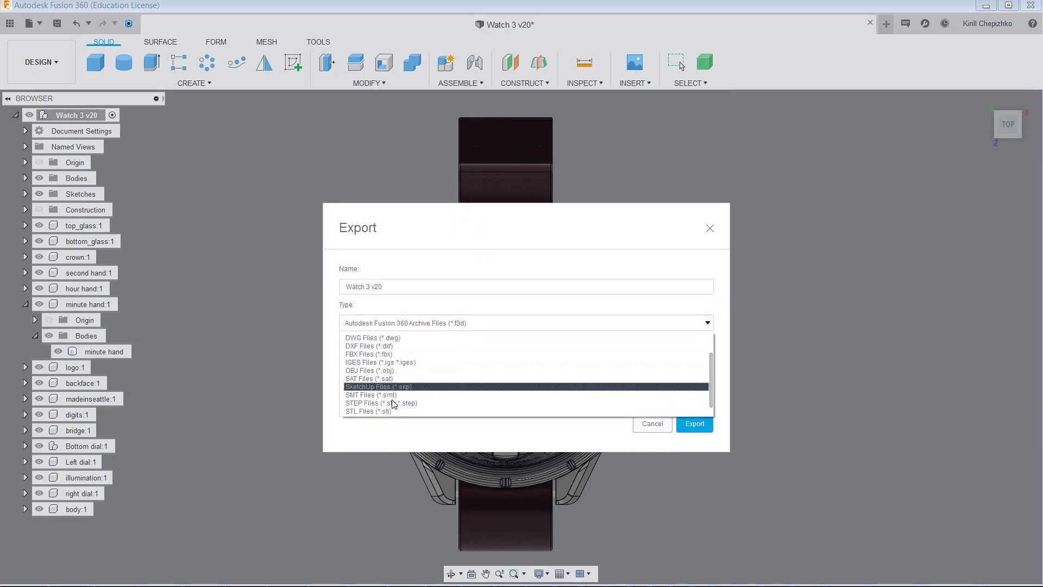
pyautogui.click(371, 402)
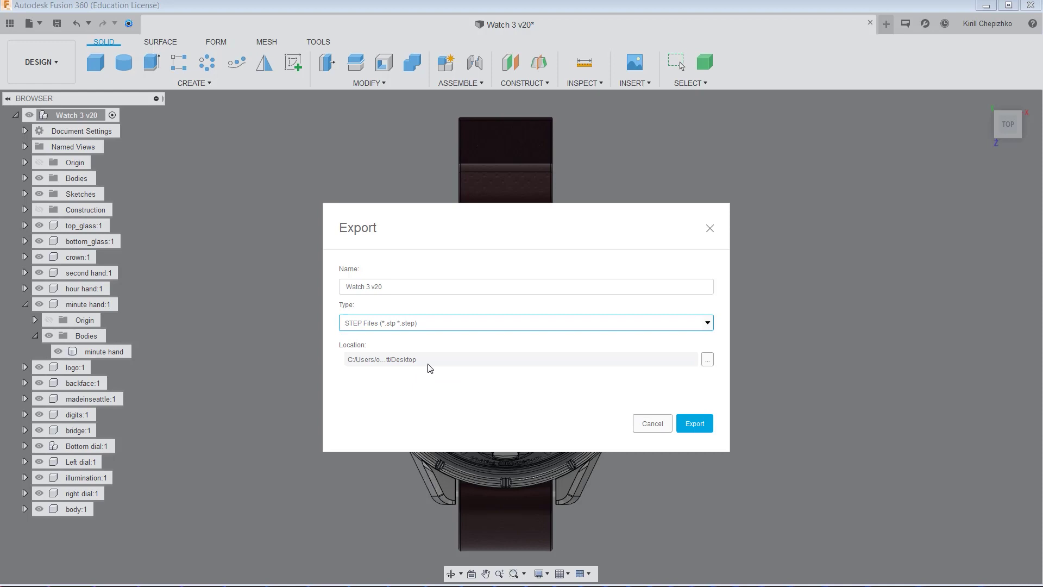
pyautogui.moveTo(525, 232); pyautogui.dragTo(853, 187)
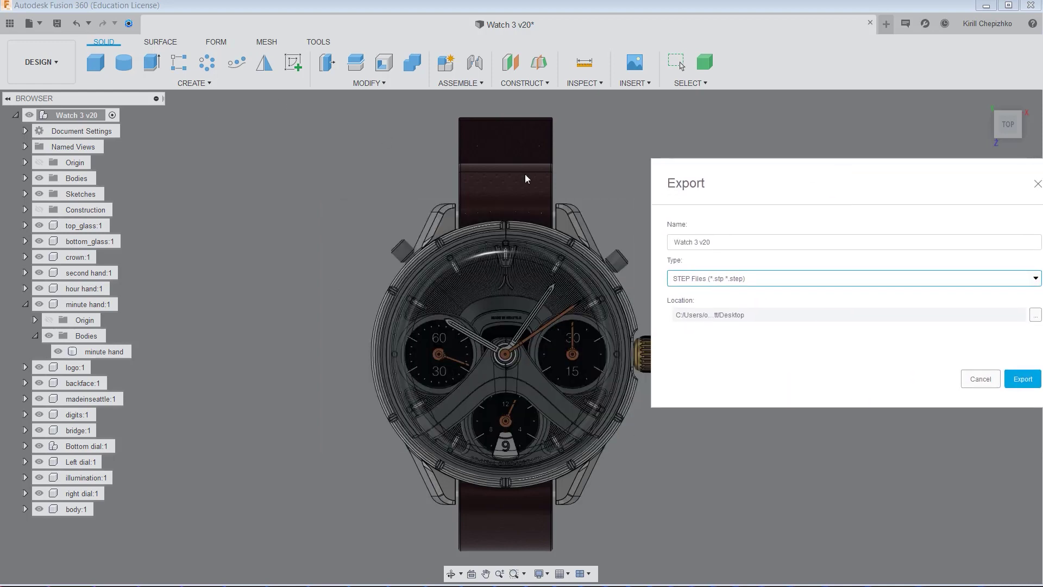
pyautogui.moveTo(755, 173); pyautogui.dragTo(721, 172)
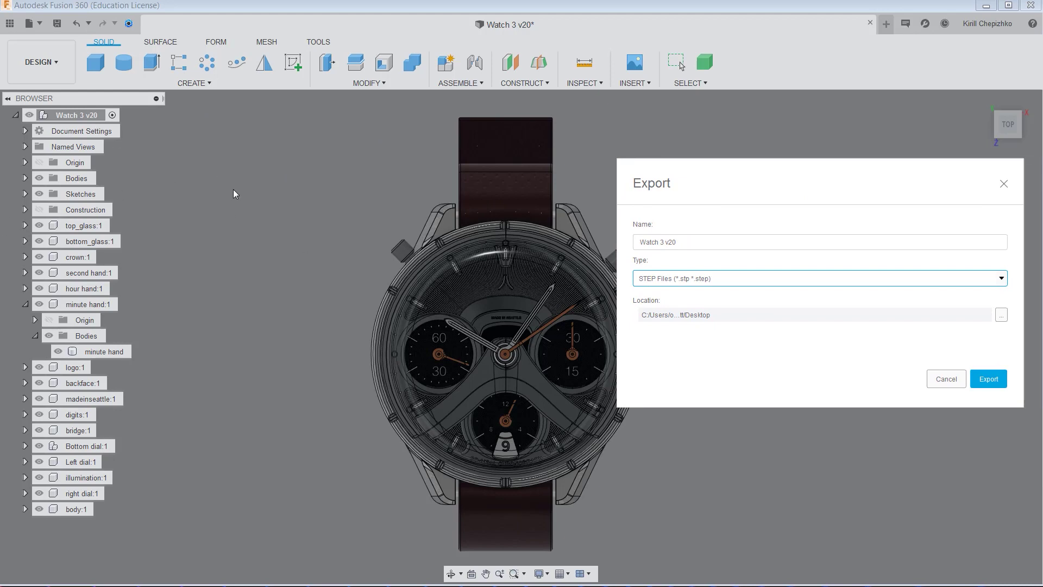
pyautogui.click(947, 379)
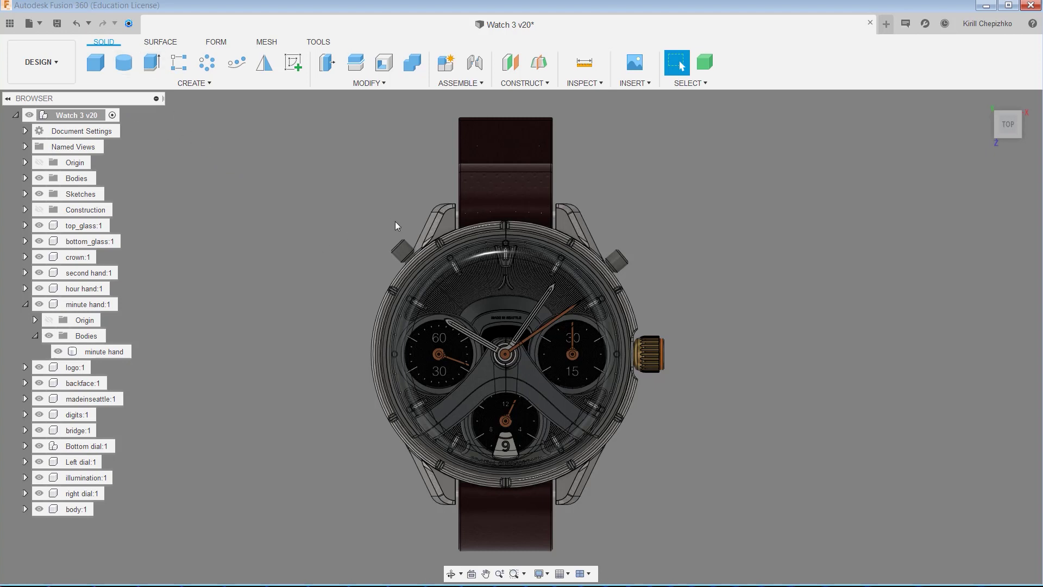
# Launch the Fusion 360 App Store from the TOOLS tab's ADD-INS menu
pyautogui.click(318, 42)
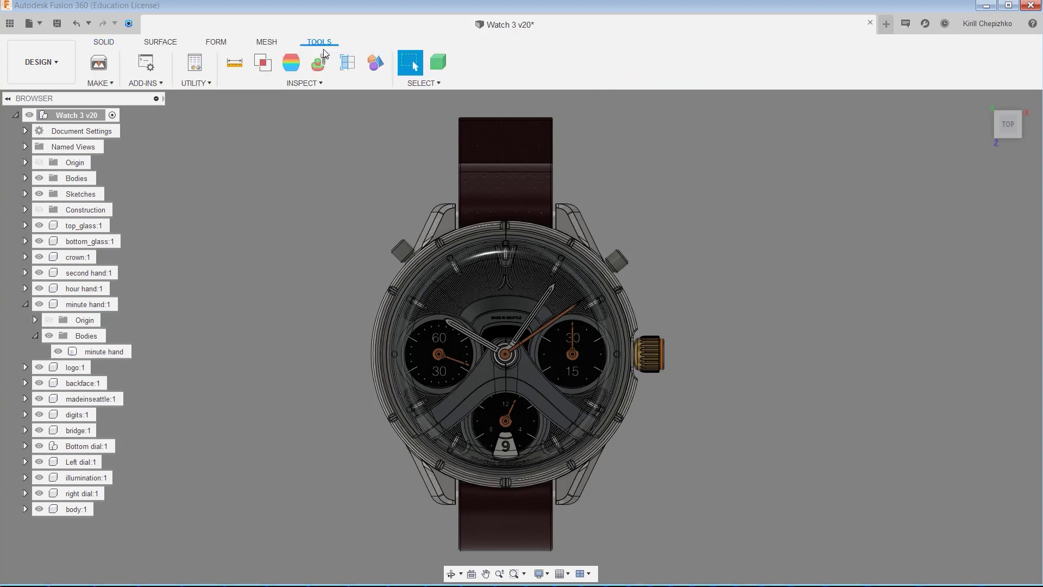
pyautogui.click(143, 85)
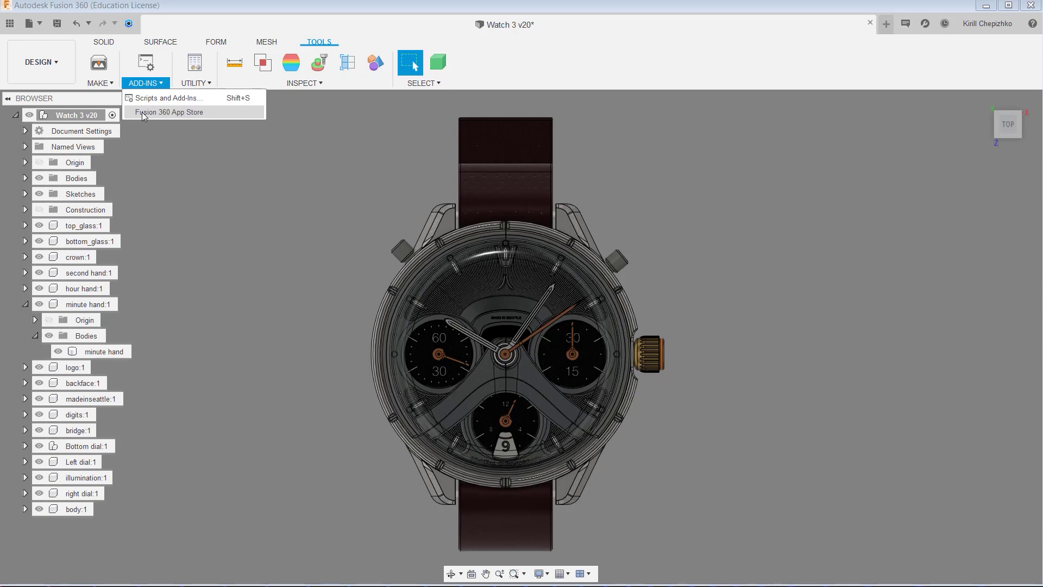
pyautogui.click(144, 112)
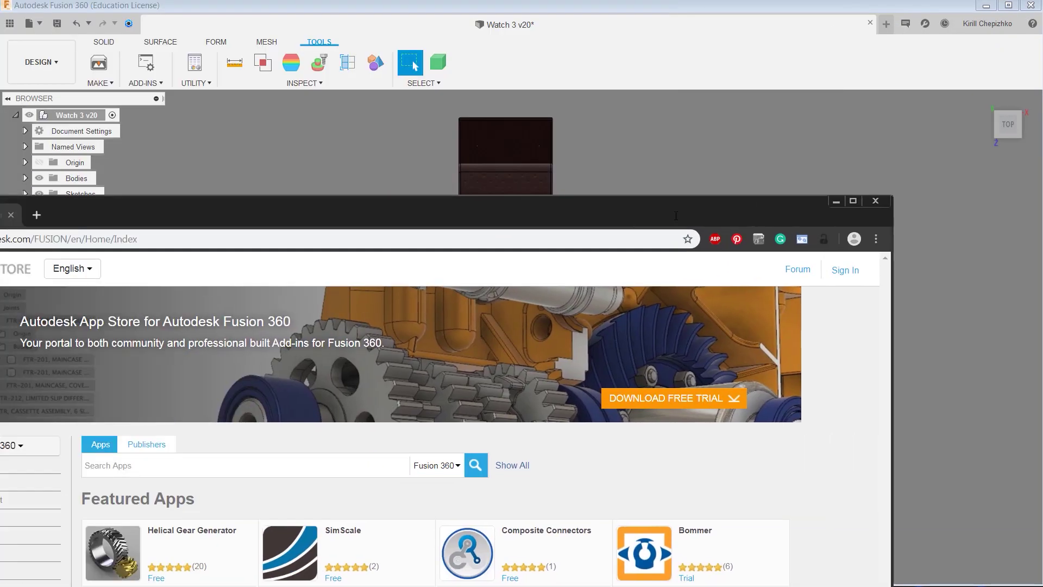
# Search the App Store for 'keyshot', view the KeyShot 6 Fusion 360 Plugin page, then close the browser
pyautogui.doubleClick(676, 215)
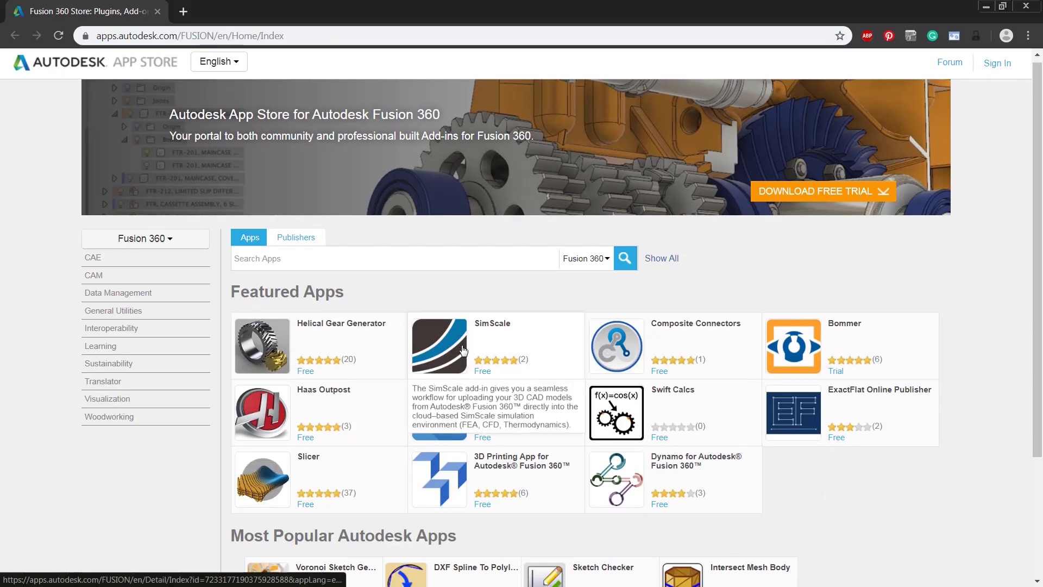
pyautogui.scroll(-3, 509, 225)
pyautogui.scroll(3, 509, 225)
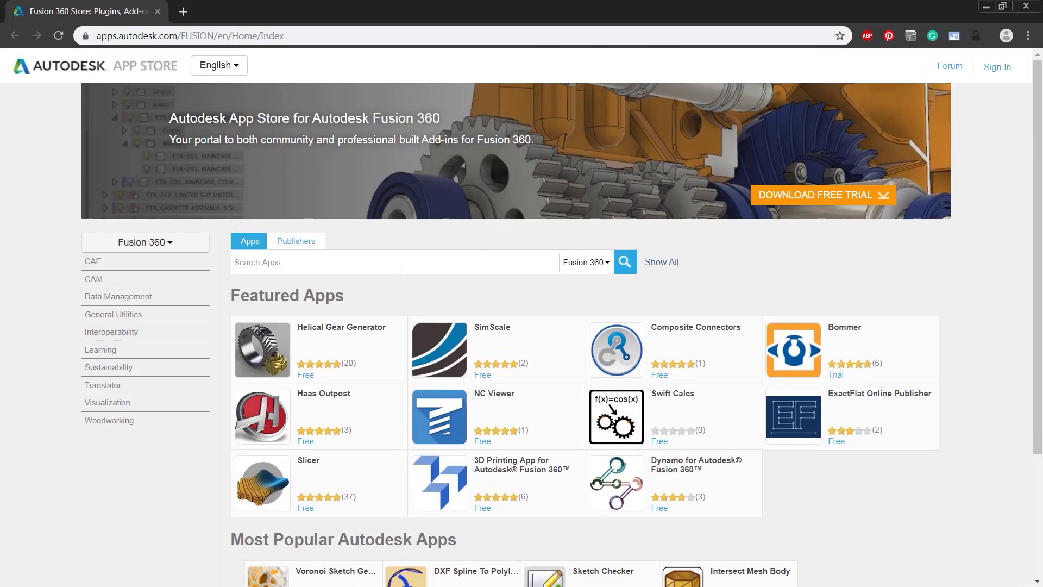
pyautogui.write('keyshot')
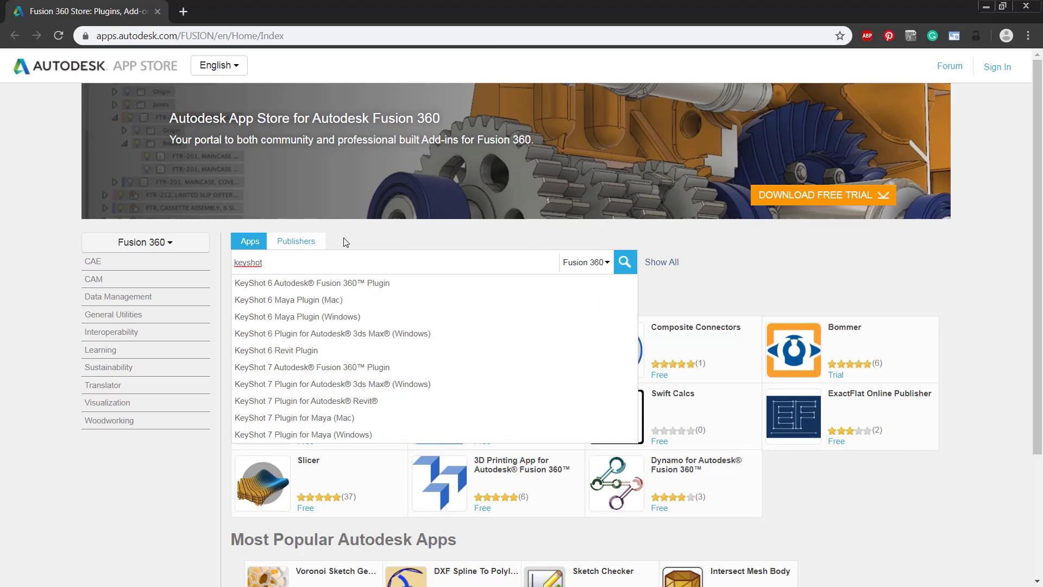
pyautogui.click(348, 285)
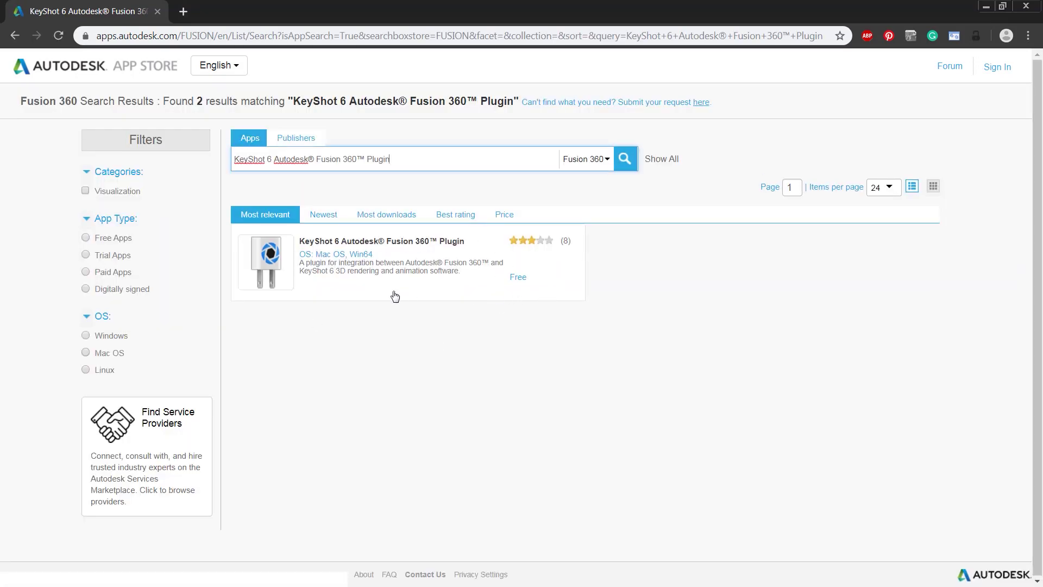
pyautogui.click(340, 252)
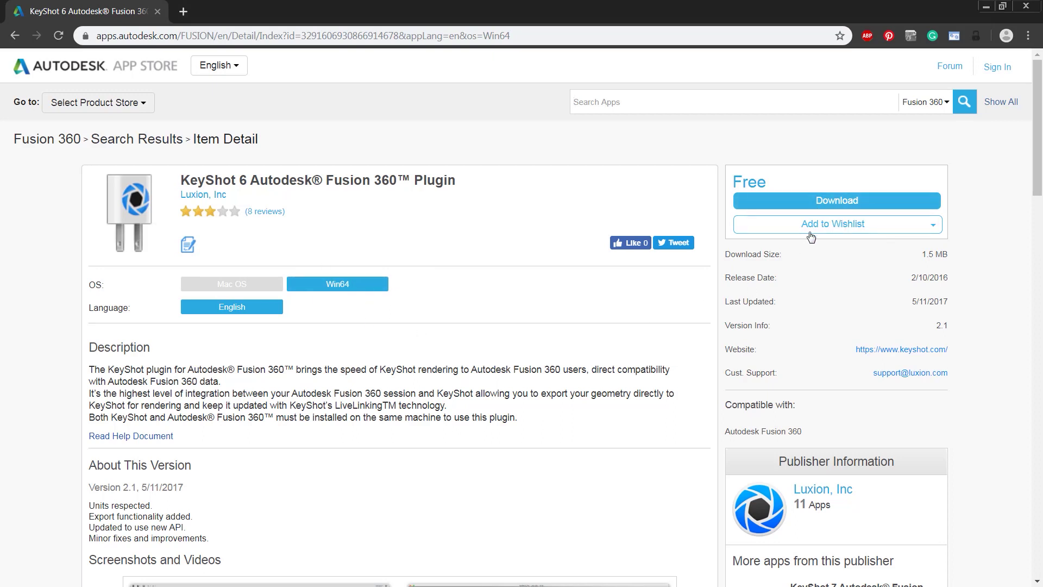
pyautogui.click(158, 12)
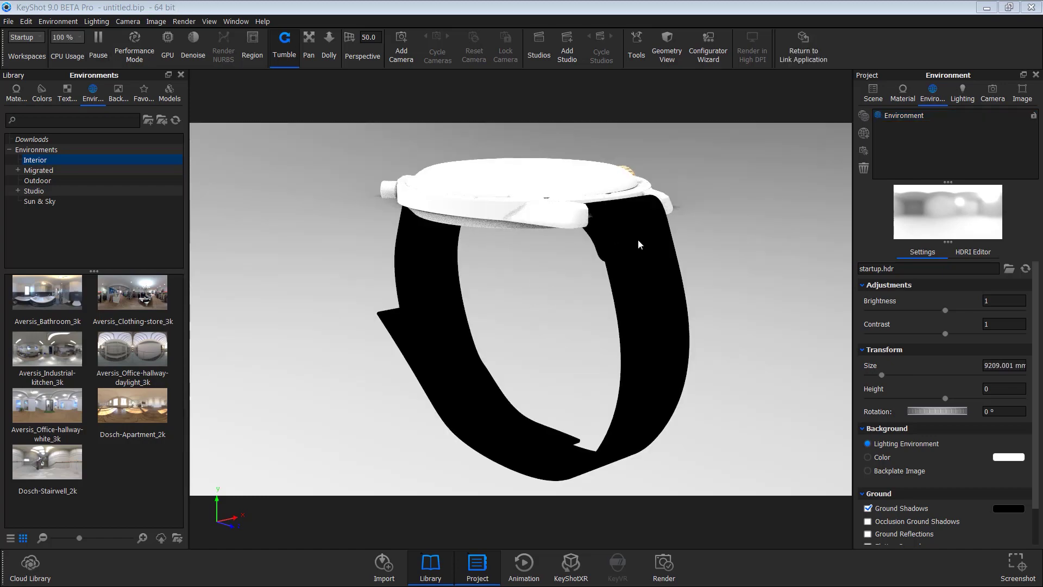
# Orbit the imported watch in KeyShot to a side view
pyautogui.moveTo(638, 240); pyautogui.dragTo(245, 237)
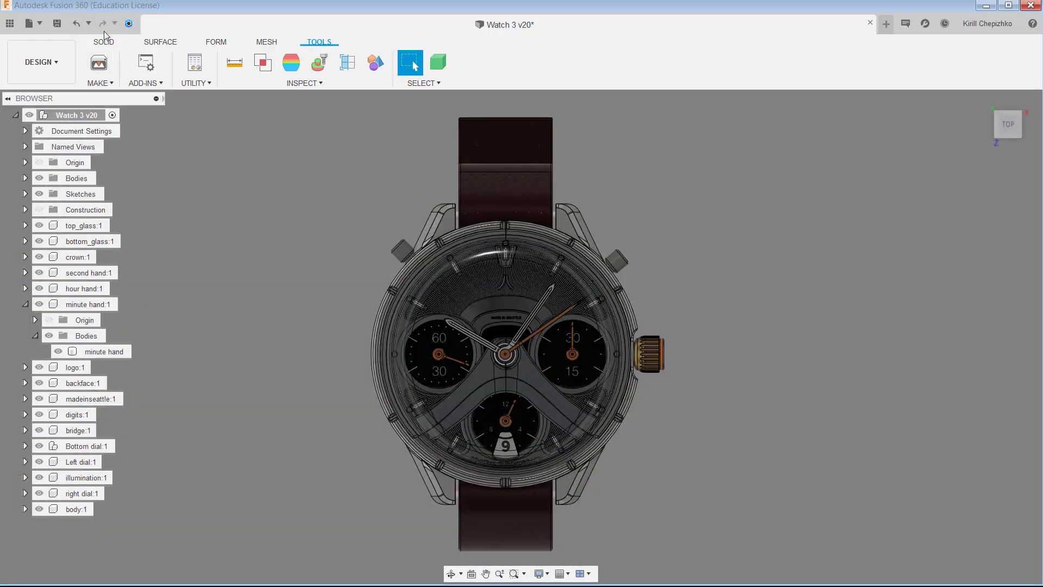
# Create a 70 × 66 × 25 mm box body beside the watch
pyautogui.click(103, 42)
pyautogui.click(98, 61)
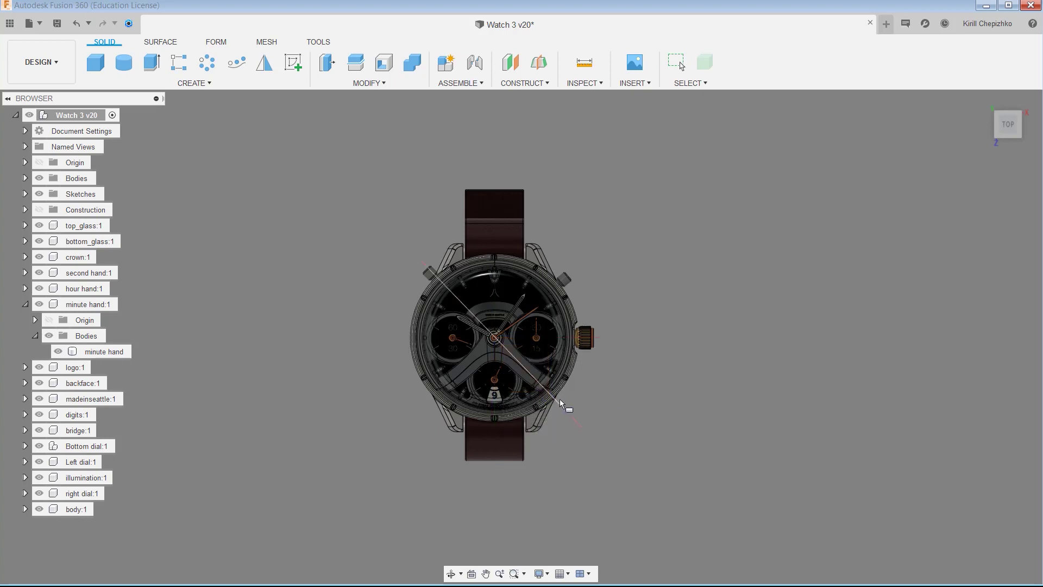
pyautogui.rightClick(560, 399)
pyautogui.click(516, 400)
pyautogui.click(124, 63)
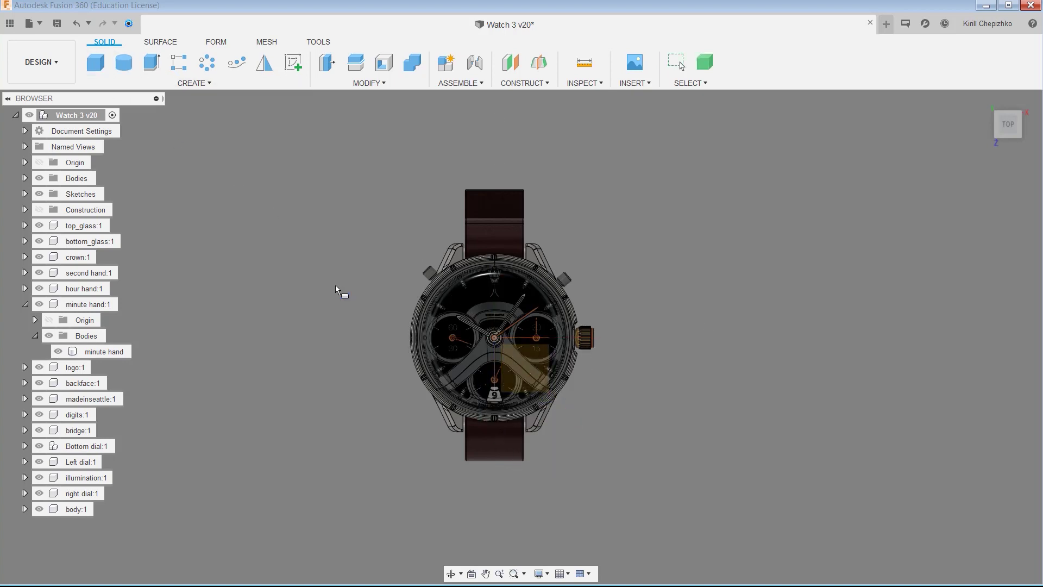
pyautogui.scroll(10, 567, 390)
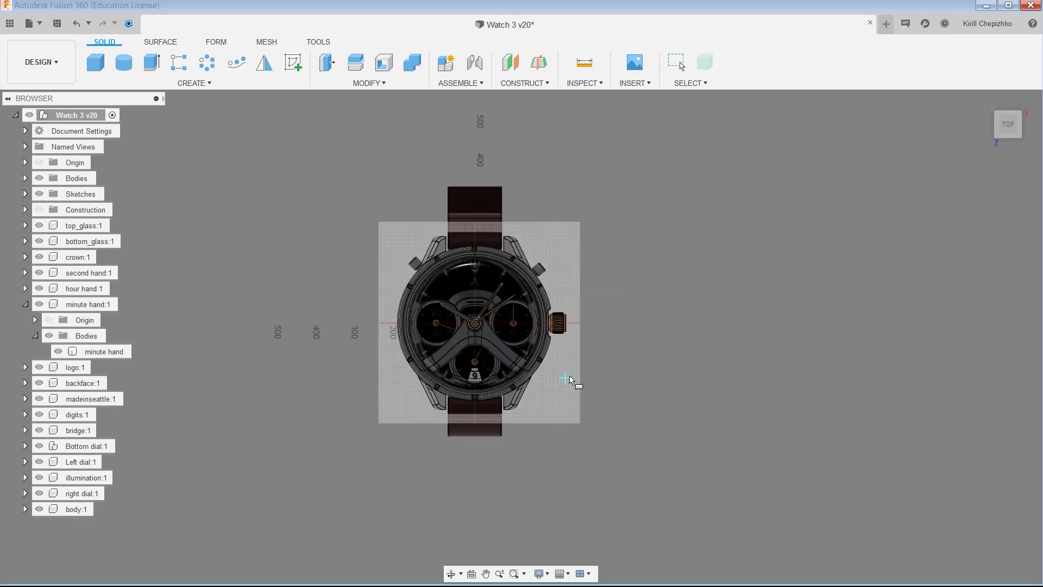
pyautogui.moveTo(545, 362); pyautogui.dragTo(602, 415)
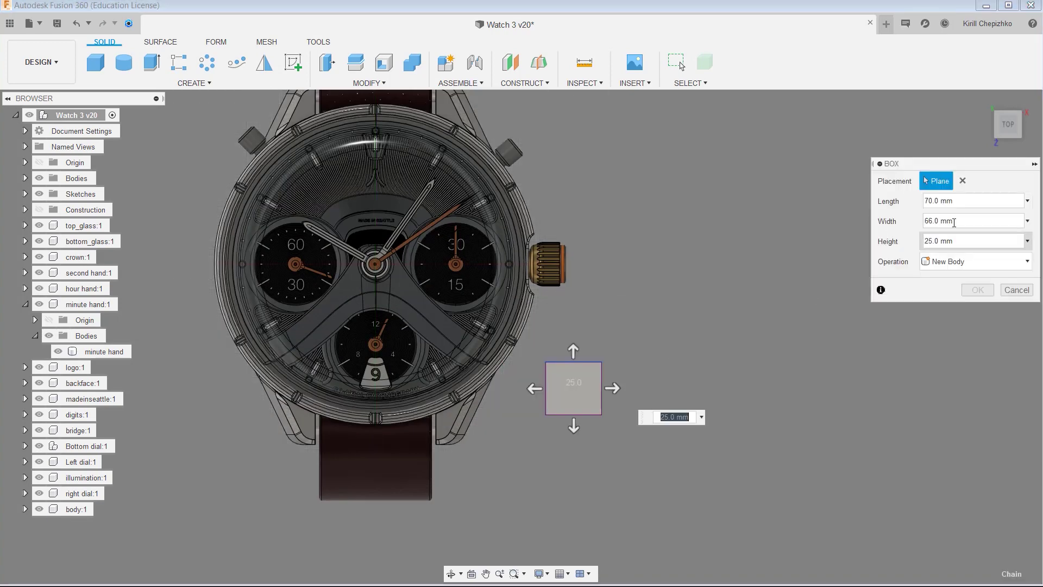
pyautogui.click(984, 293)
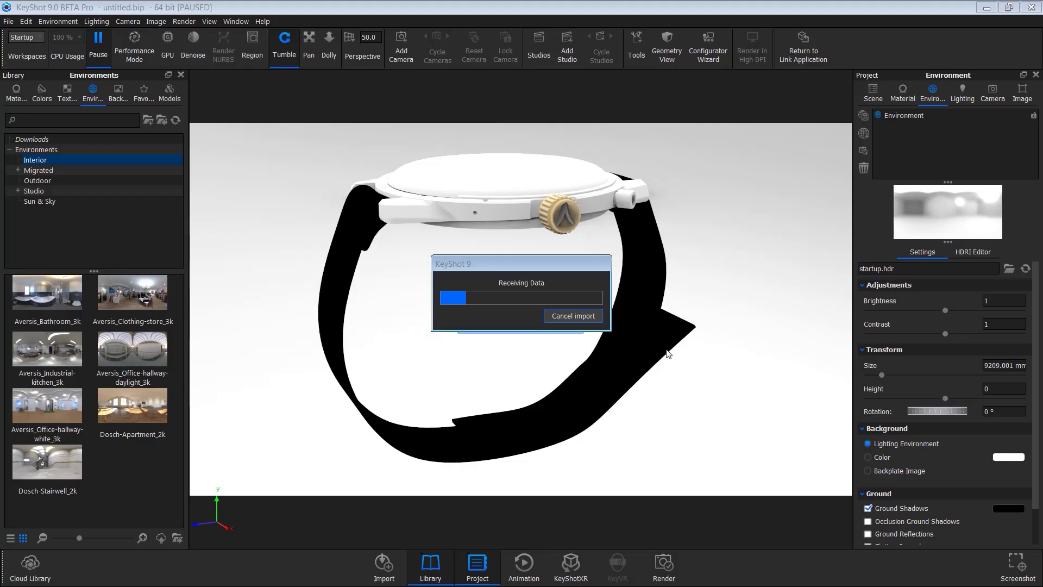
# Tumble the KeyShot view to see the updated watch and box from above
pyautogui.moveTo(587, 448); pyautogui.dragTo(647, 292)
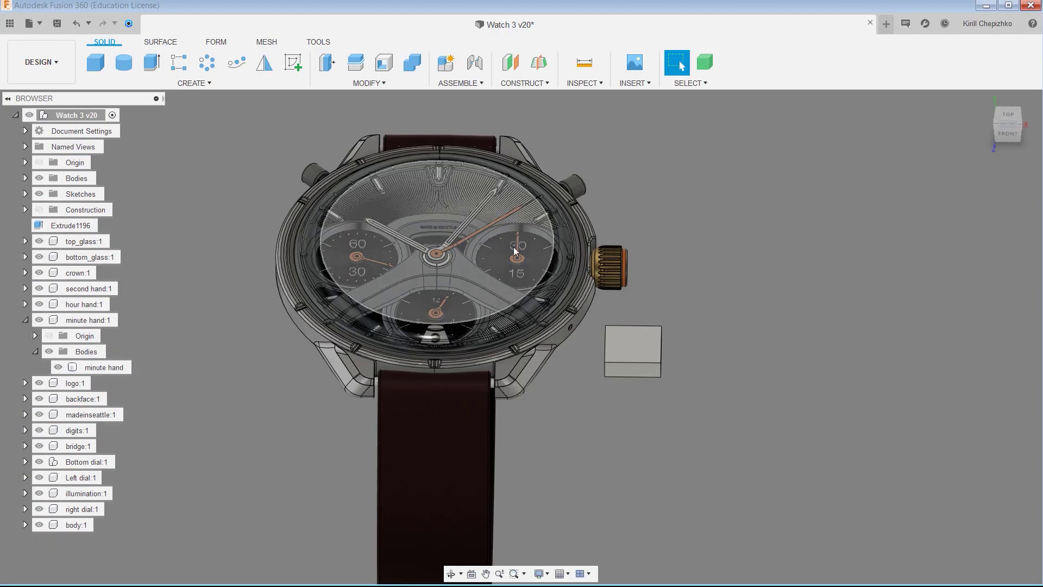
# With Apply To set to Faces, paint the box's top face blue and one side face orange
pyautogui.click(984, 99)
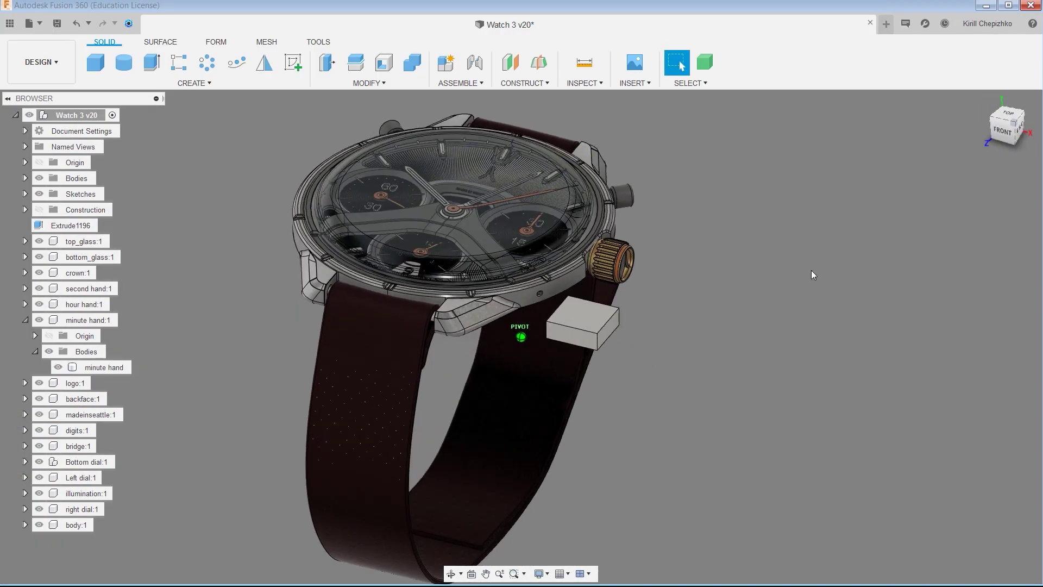
pyautogui.scroll(2, 636, 332)
pyautogui.click(568, 322)
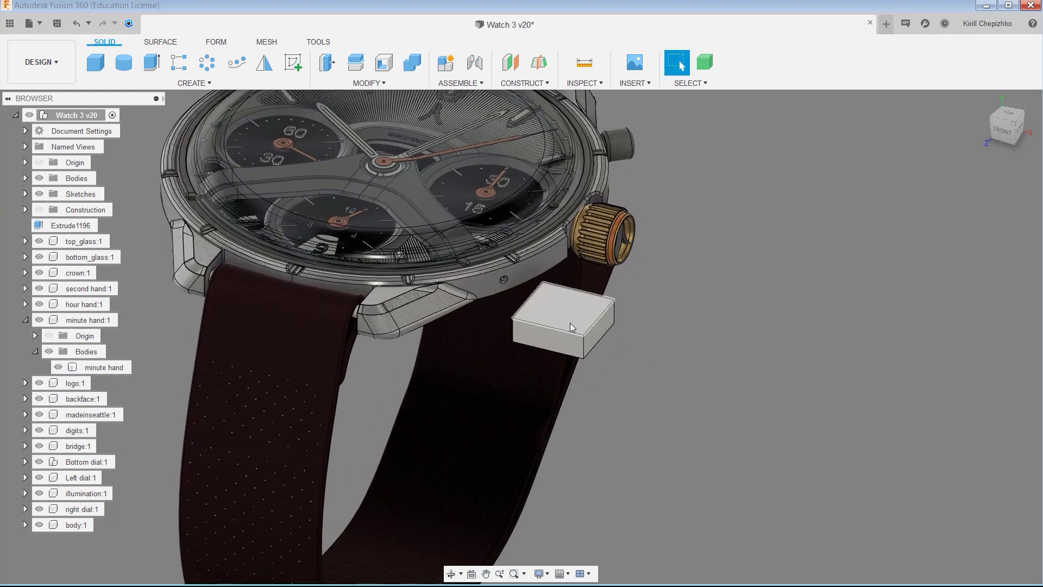
pyautogui.rightClick(568, 325)
pyautogui.click(552, 440)
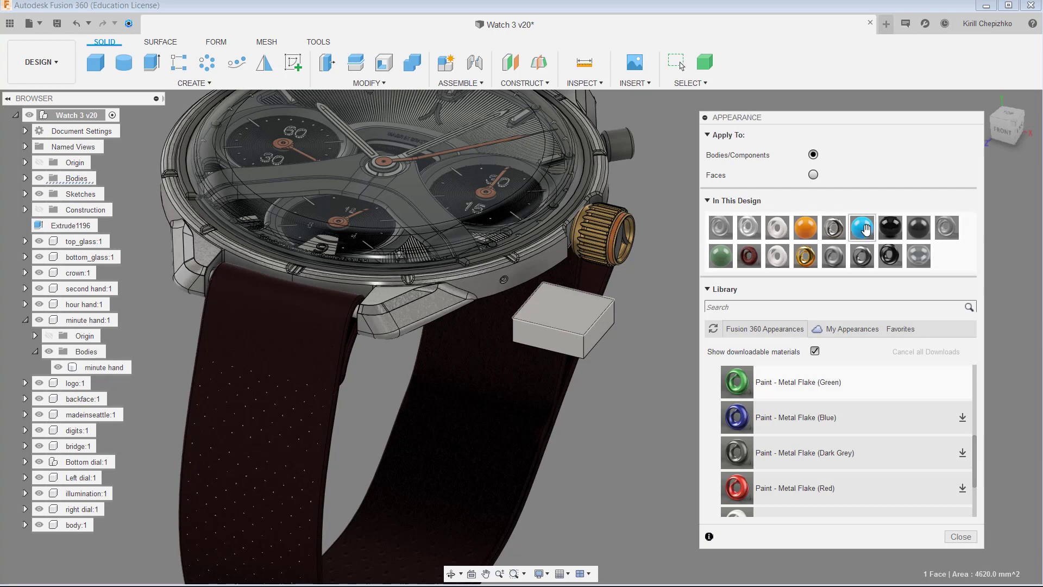
pyautogui.moveTo(862, 228); pyautogui.dragTo(567, 329)
pyautogui.click(813, 174)
pyautogui.moveTo(871, 235); pyautogui.dragTo(572, 309)
pyautogui.moveTo(805, 228); pyautogui.dragTo(598, 332)
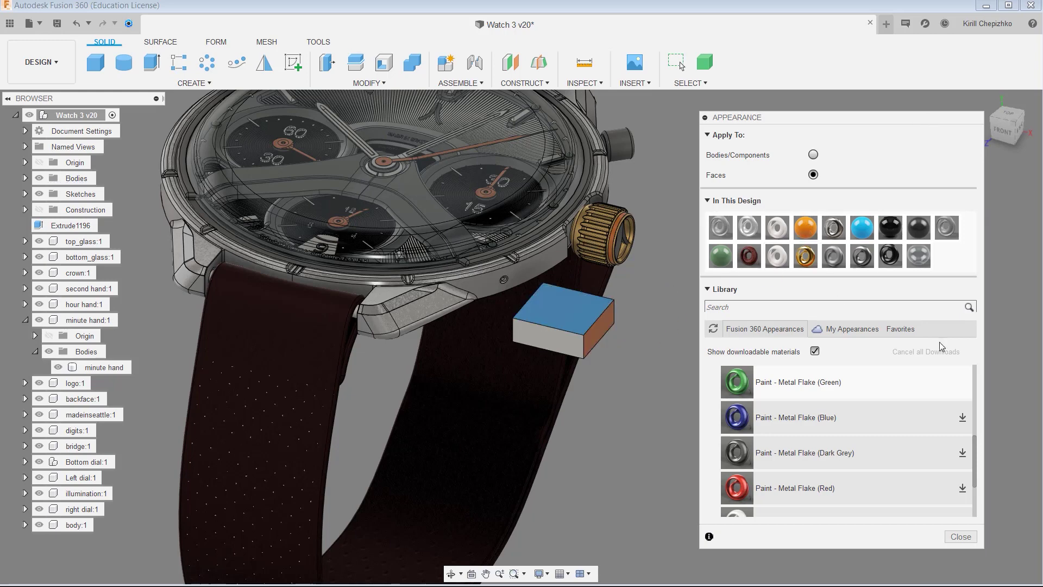
pyautogui.click(960, 536)
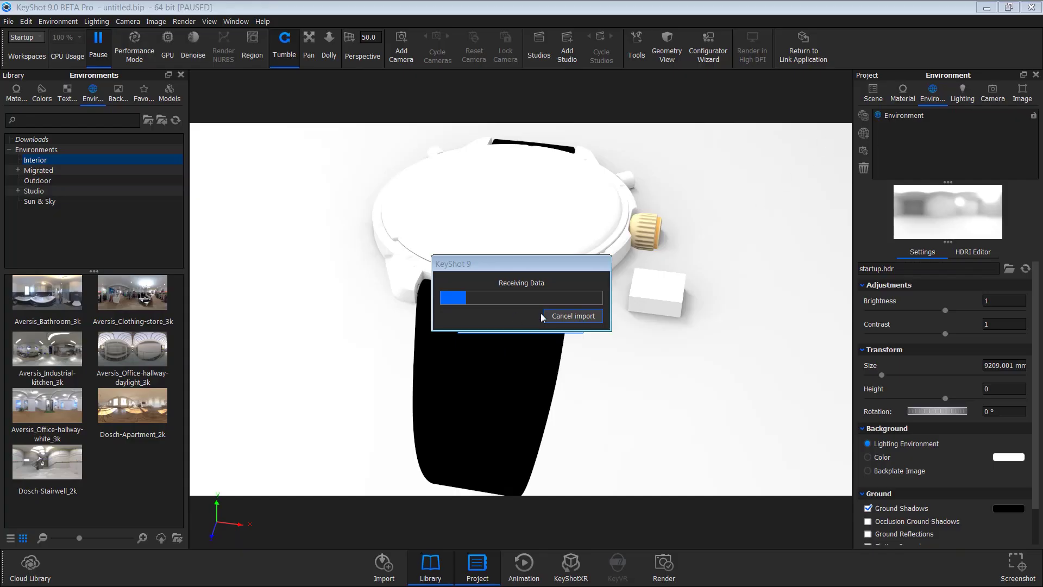
# Inspect the updated watch and blue-topped box, then select the Watch 3 model set in the Scene list
pyautogui.moveTo(640, 321); pyautogui.dragTo(553, 306)
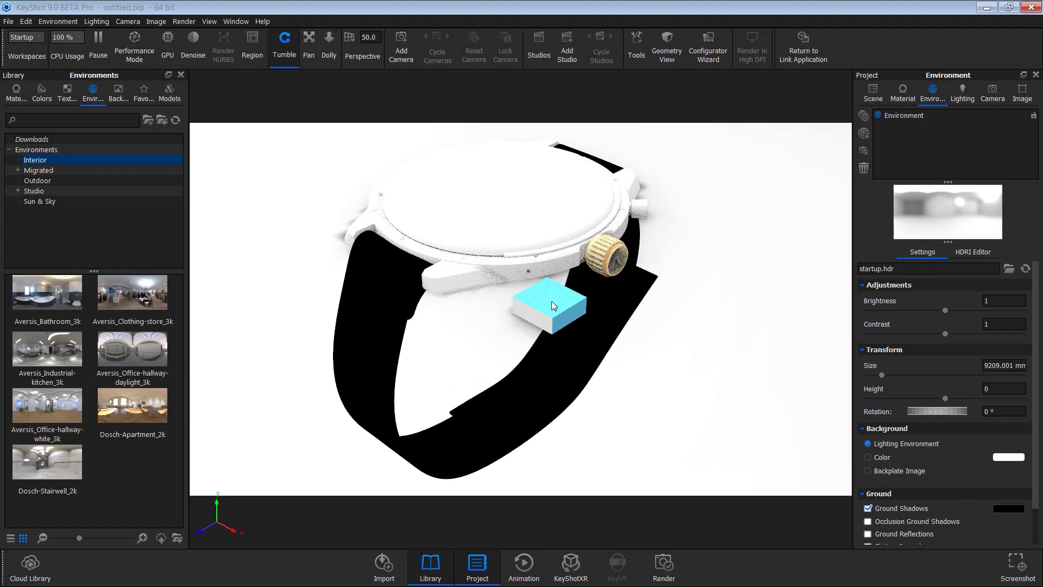
pyautogui.scroll(5, 557, 308)
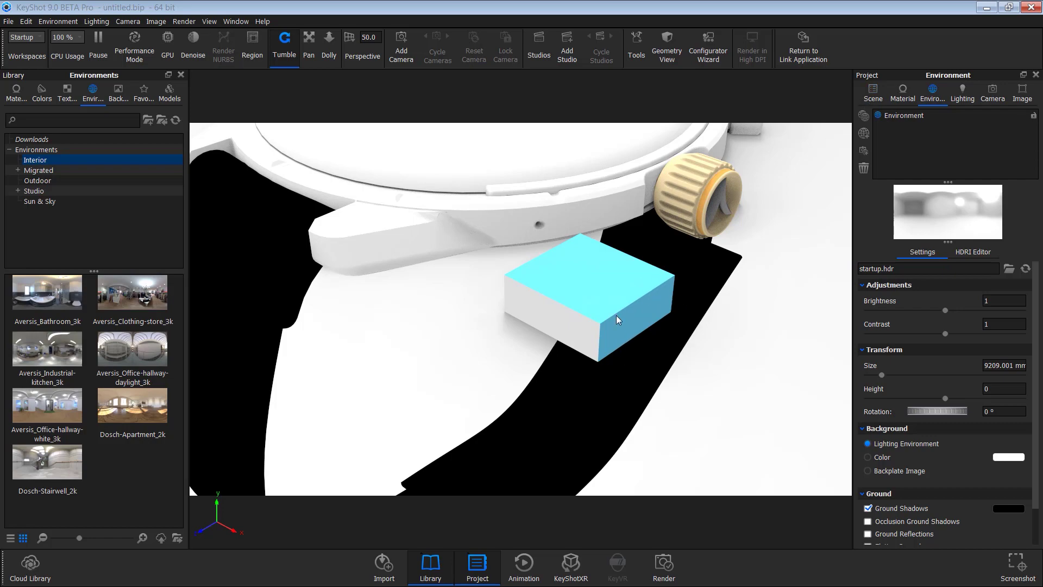
pyautogui.scroll(-10, 666, 373)
pyautogui.moveTo(636, 375); pyautogui.dragTo(371, 256)
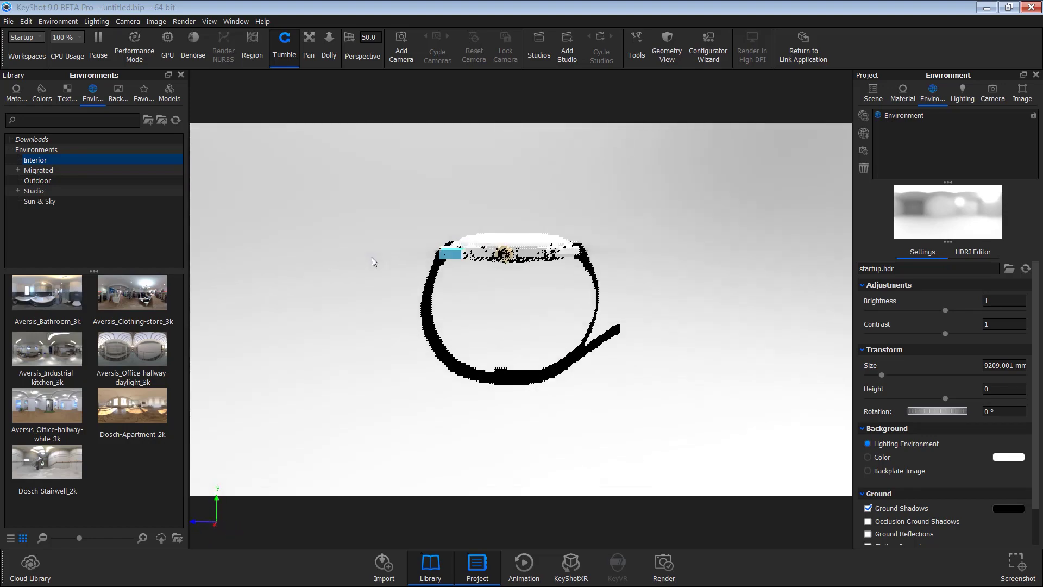
pyautogui.scroll(10, 598, 235)
pyautogui.moveTo(627, 360); pyautogui.dragTo(704, 315)
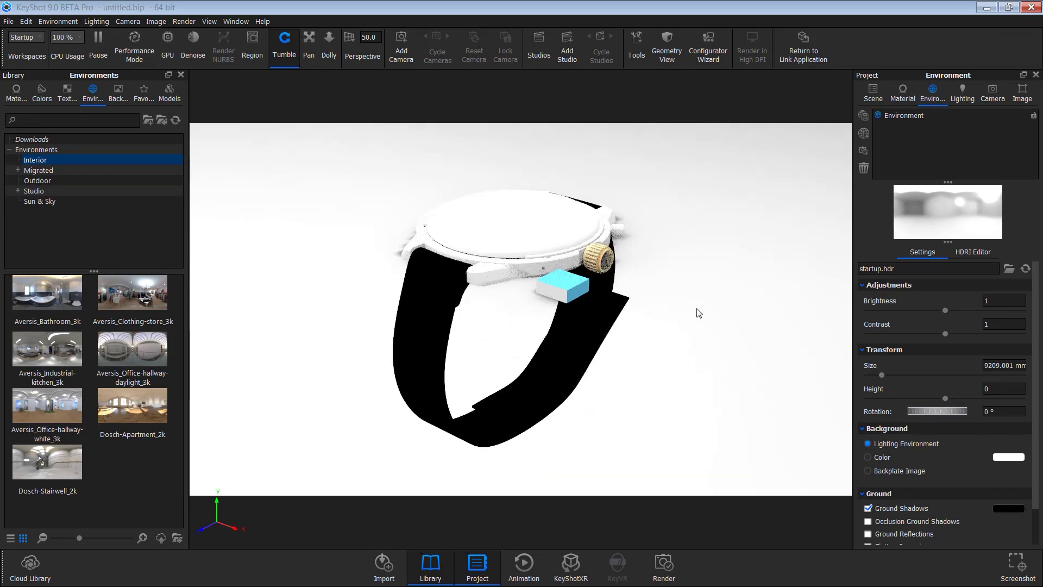
pyautogui.click(874, 92)
pyautogui.click(931, 160)
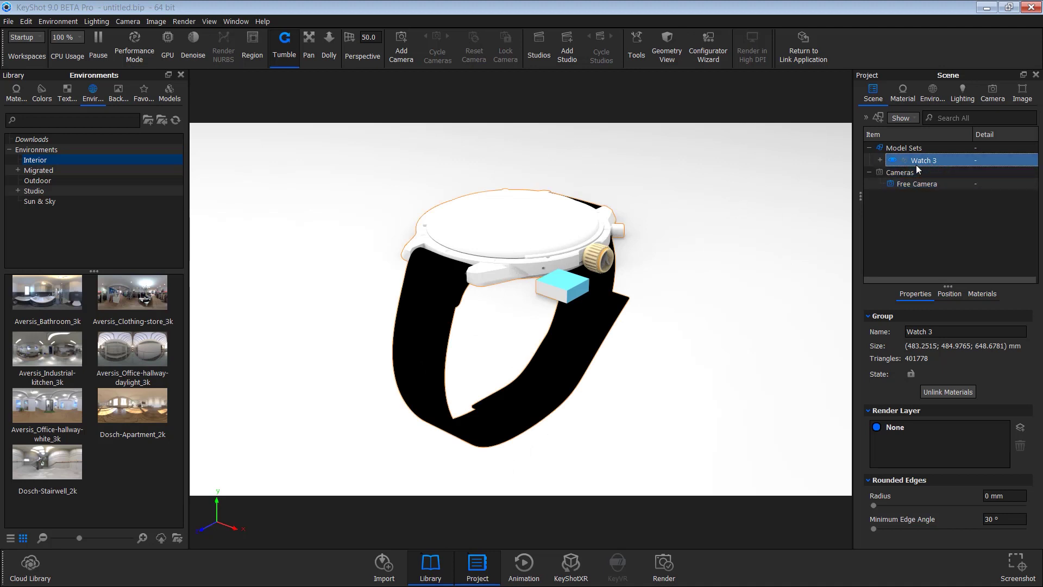
# Snap the Watch 3 model to the ground at Y translation 436.6905 and confirm the move
pyautogui.rightClick(916, 165)
pyautogui.click(911, 237)
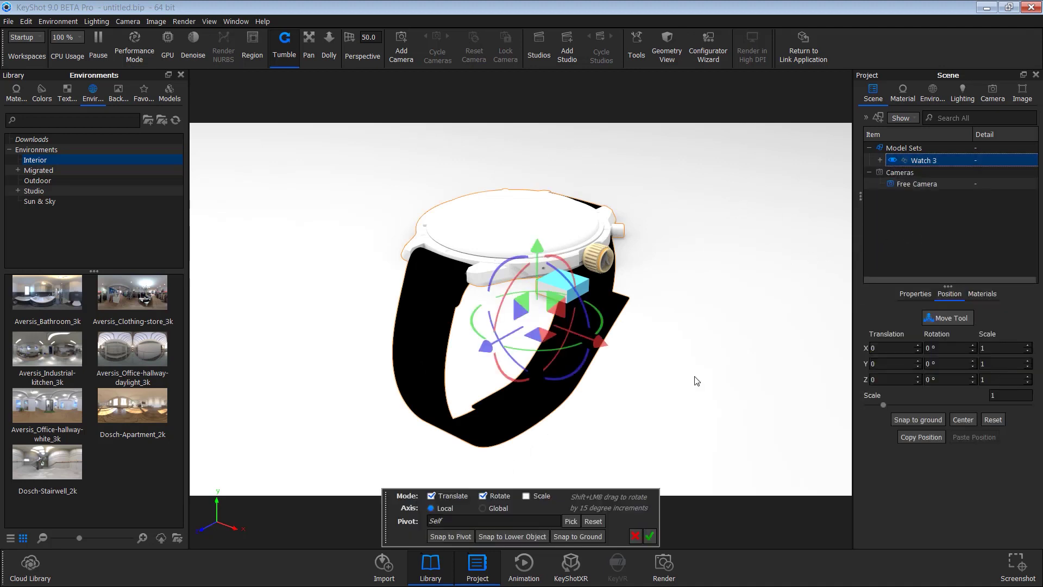
pyautogui.click(572, 536)
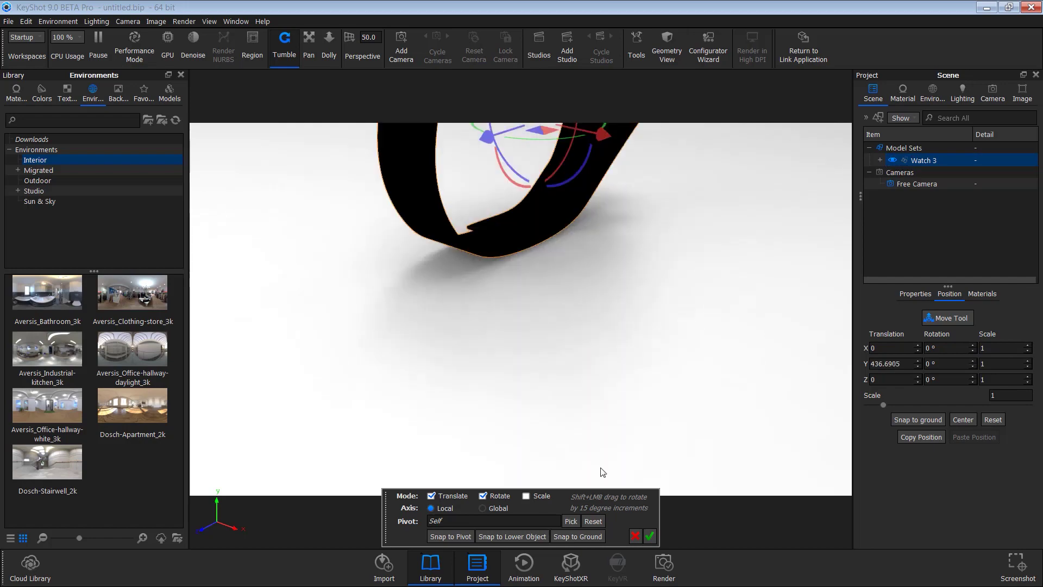
pyautogui.moveTo(660, 378); pyautogui.dragTo(614, 414)
pyautogui.click(649, 536)
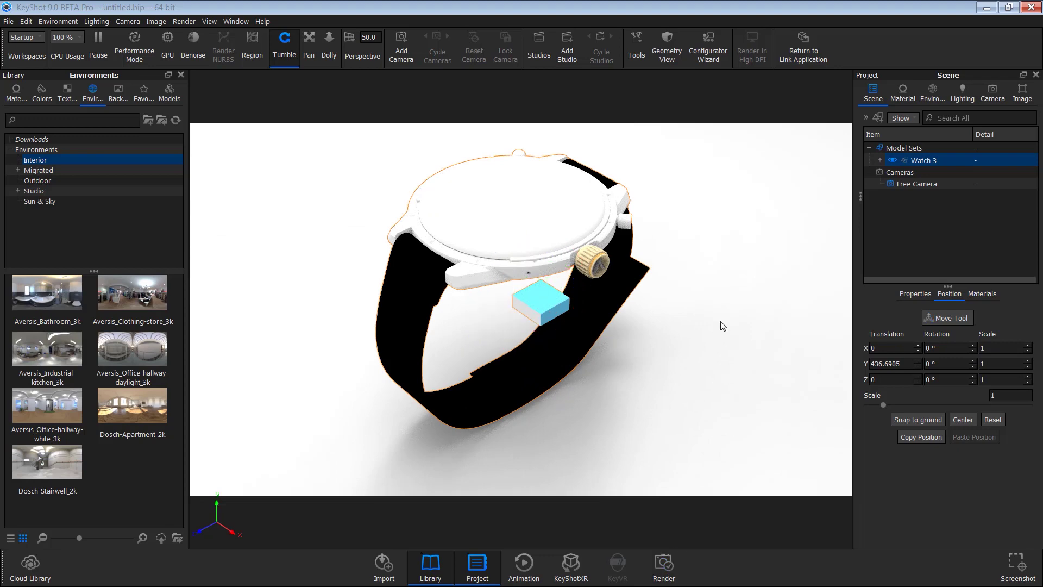
pyautogui.click(658, 329)
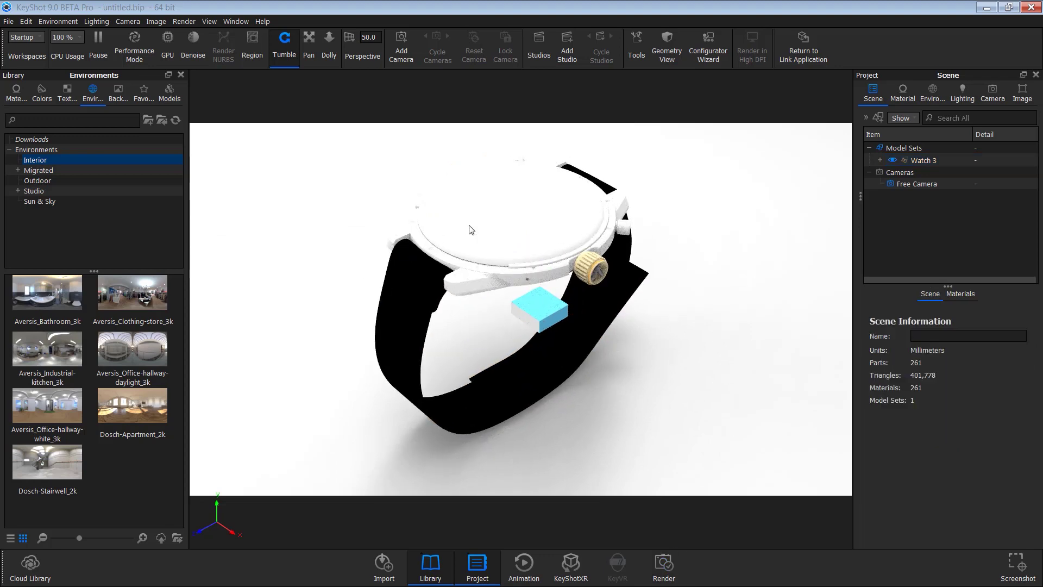
# Hide the watch's top glass part so the dial shows through
pyautogui.moveTo(561, 232); pyautogui.dragTo(562, 261, button='middle')
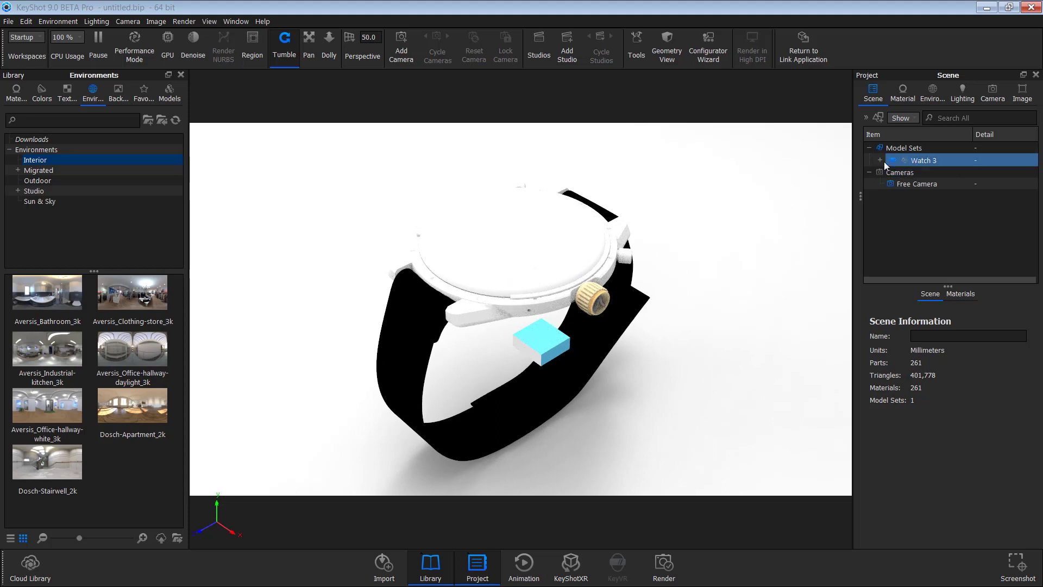
pyautogui.click(880, 160)
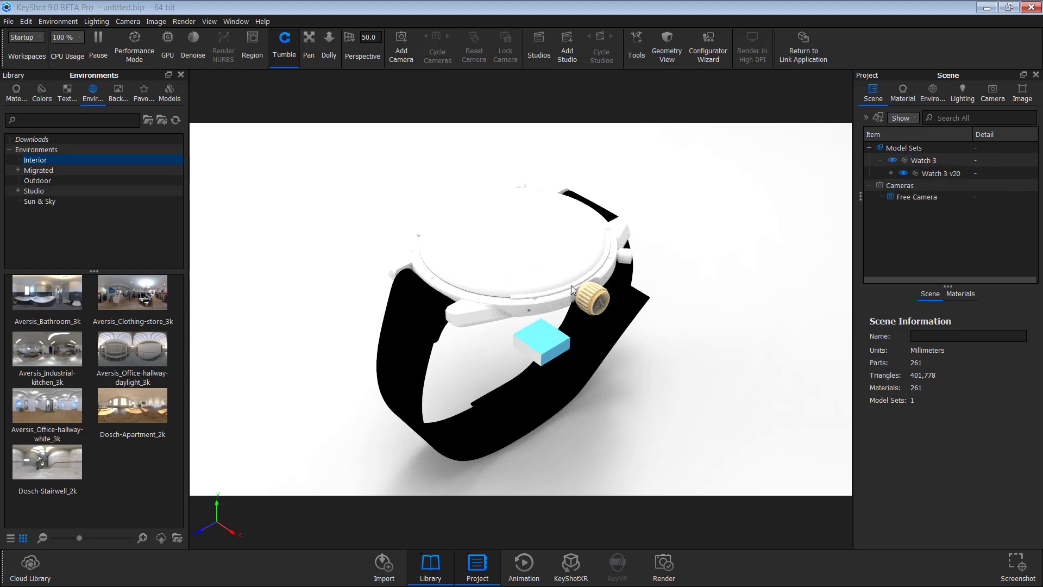
pyautogui.click(562, 248)
pyautogui.rightClick(564, 250)
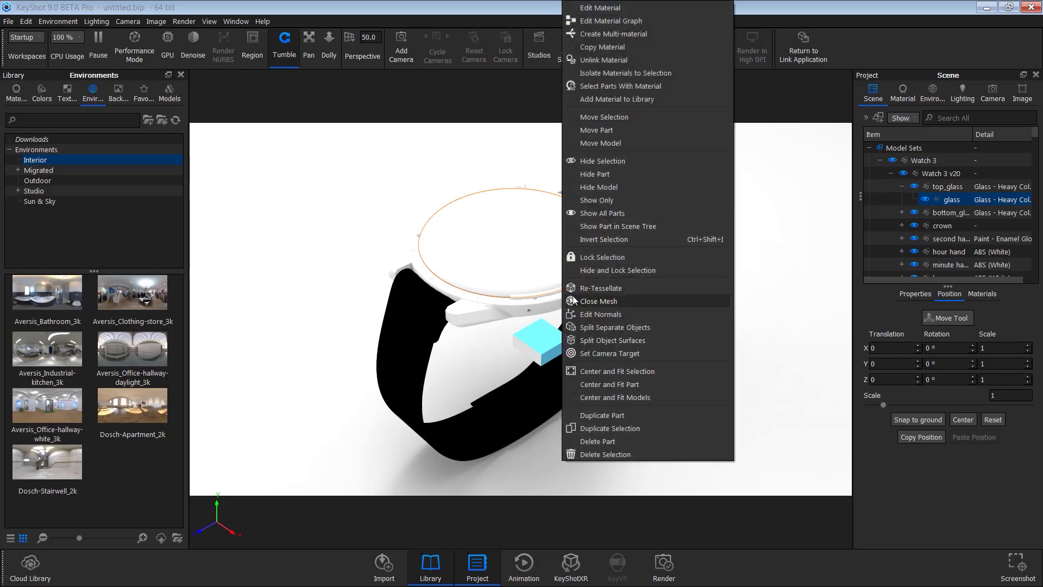
pyautogui.click(596, 159)
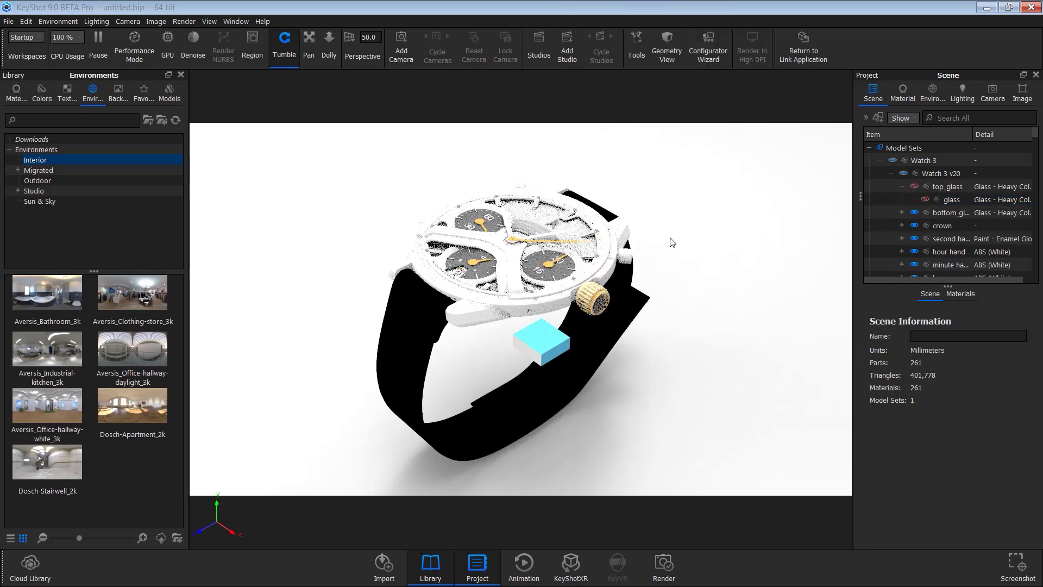
# Orbit around the watch to inspect the face from flat and raised angles
pyautogui.moveTo(601, 363); pyautogui.dragTo(536, 339)
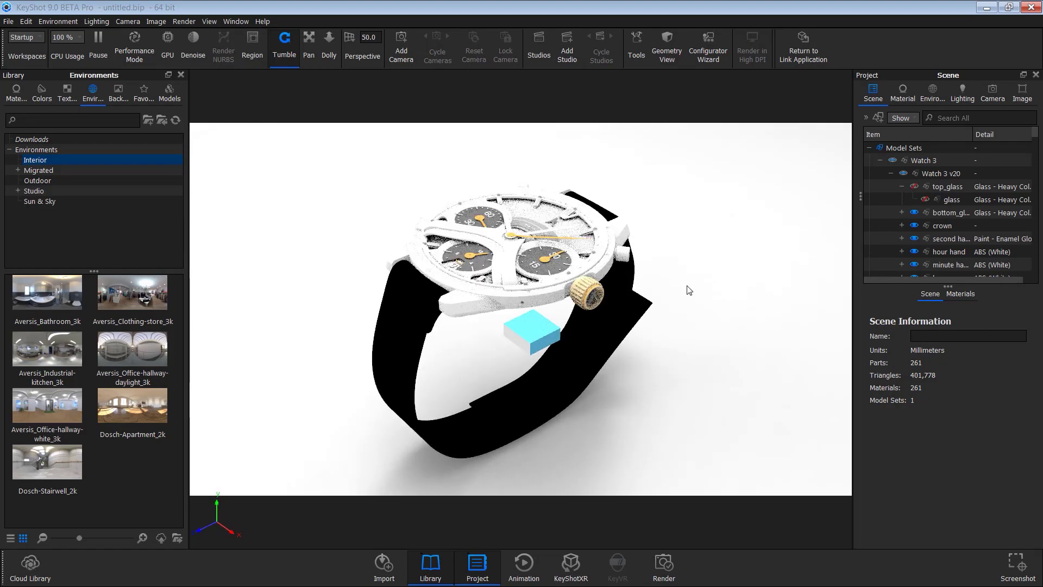
pyautogui.moveTo(689, 288); pyautogui.dragTo(693, 284)
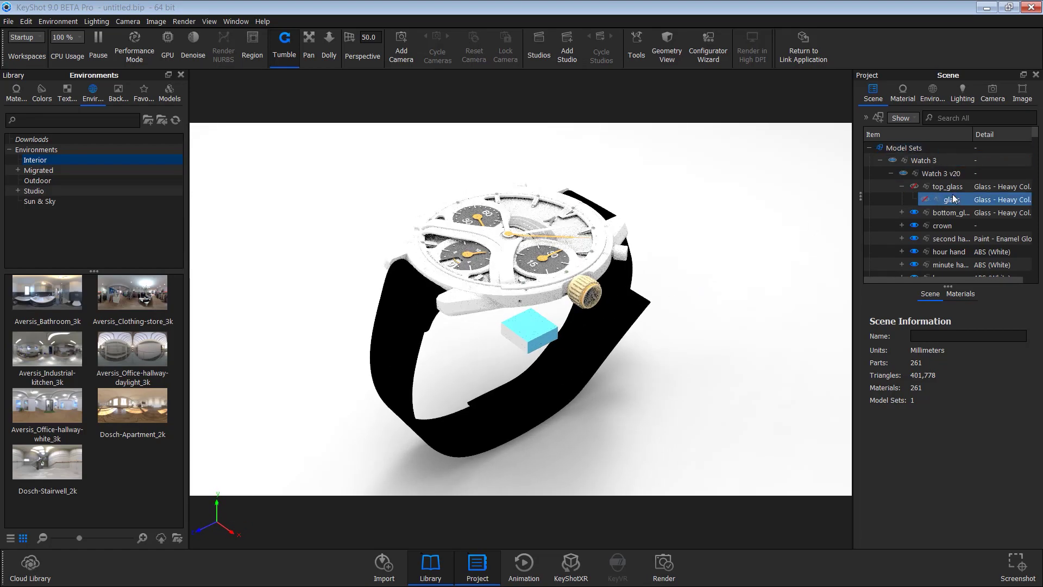
pyautogui.moveTo(612, 320); pyautogui.dragTo(477, 244)
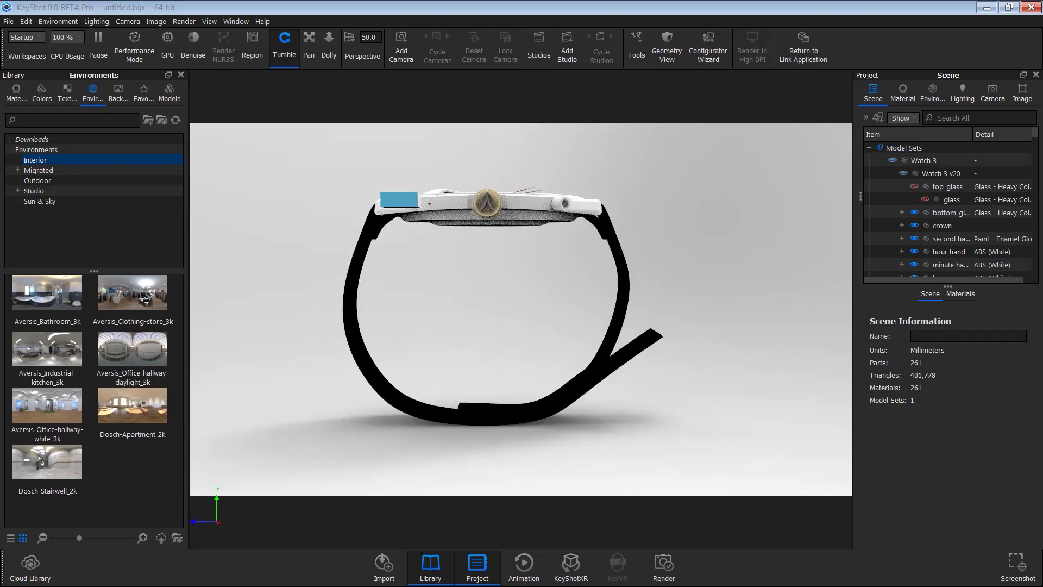
pyautogui.moveTo(559, 297); pyautogui.dragTo(653, 310)
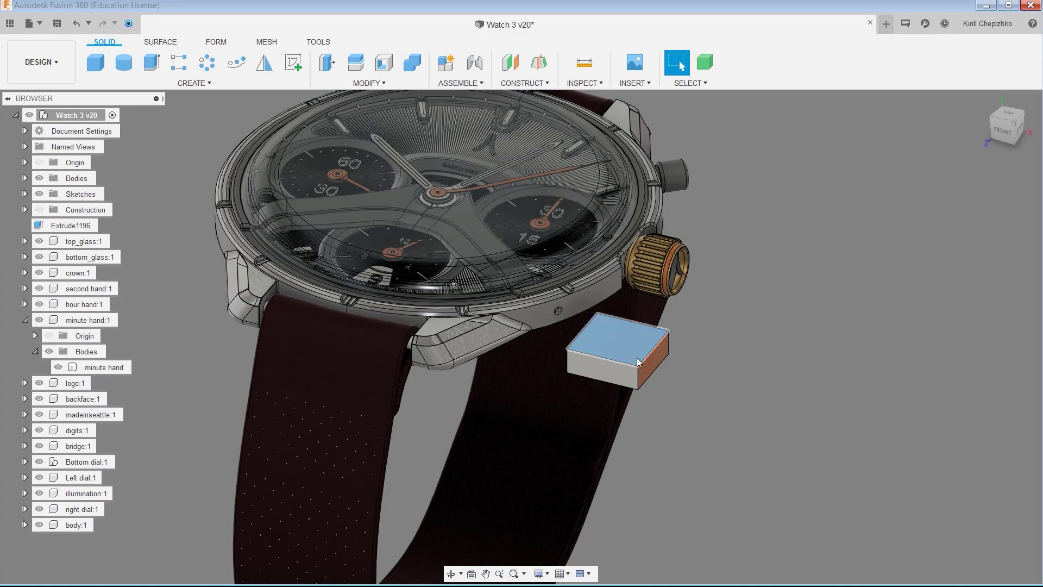
# Remove the blue blockout box beside the crown from the Fusion 360 design
pyautogui.click(706, 61)
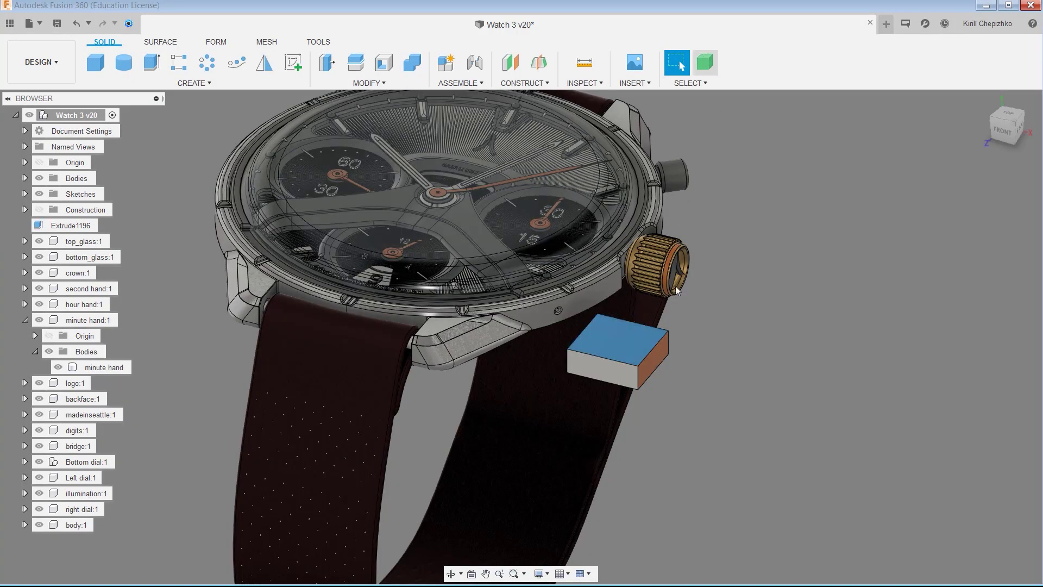
pyautogui.rightClick(627, 356)
pyautogui.press('Delete')
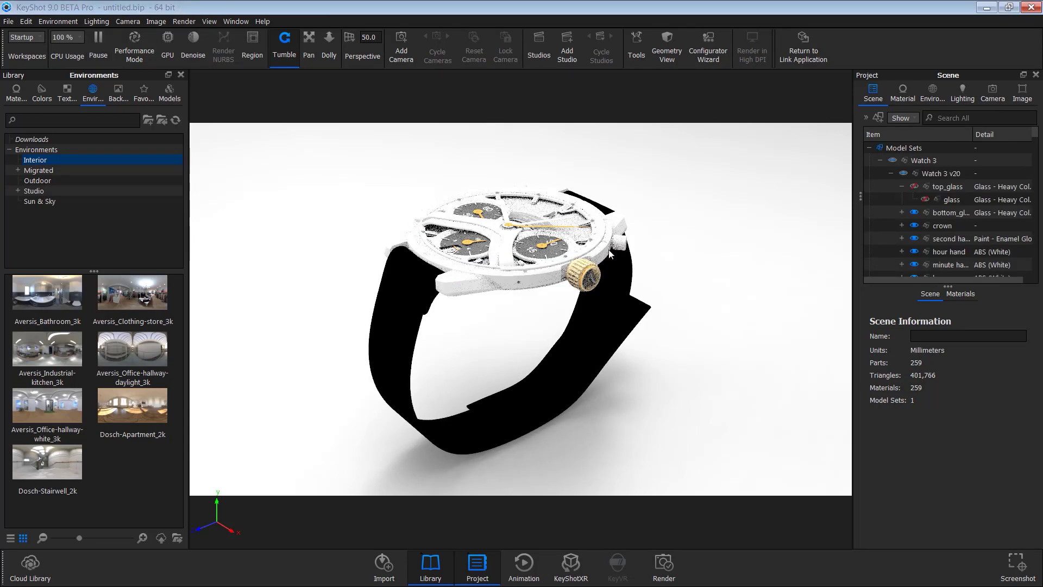
# Import Merged_Strap_UV1.OBJ with millimeters geometry units and Object scene tree structure
pyautogui.click(391, 572)
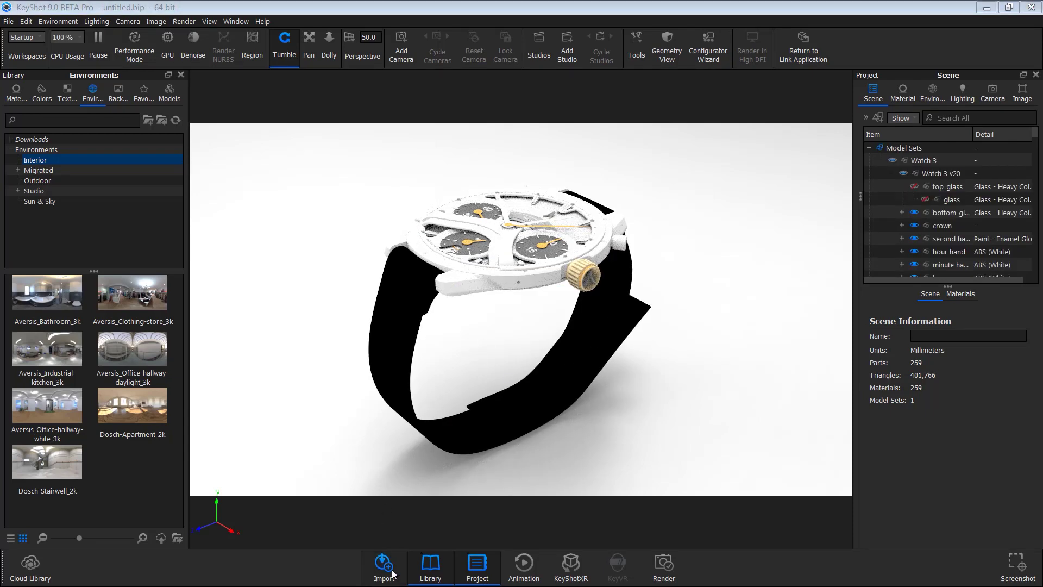
pyautogui.click(348, 155)
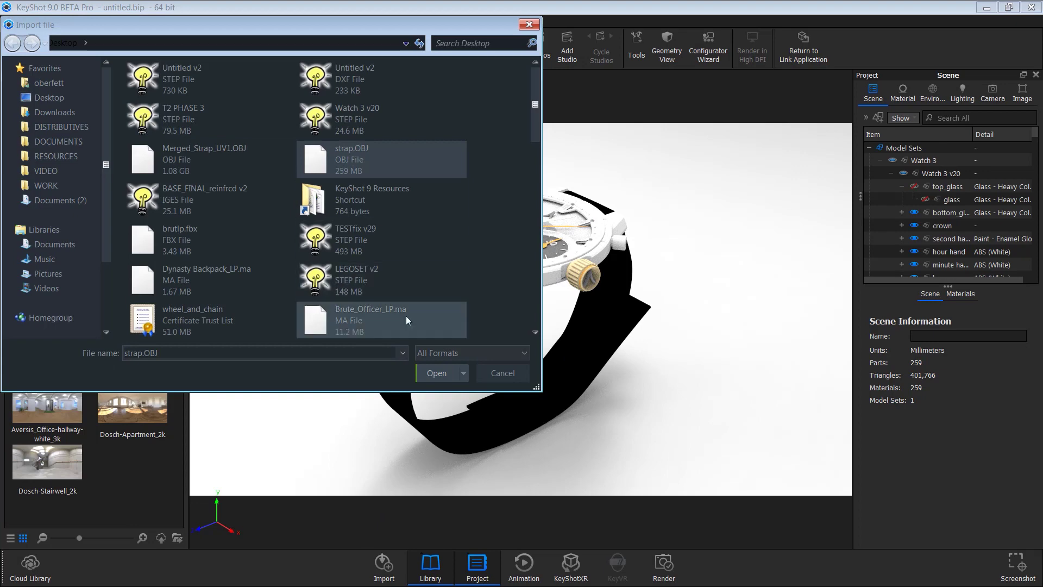
pyautogui.doubleClick(214, 170)
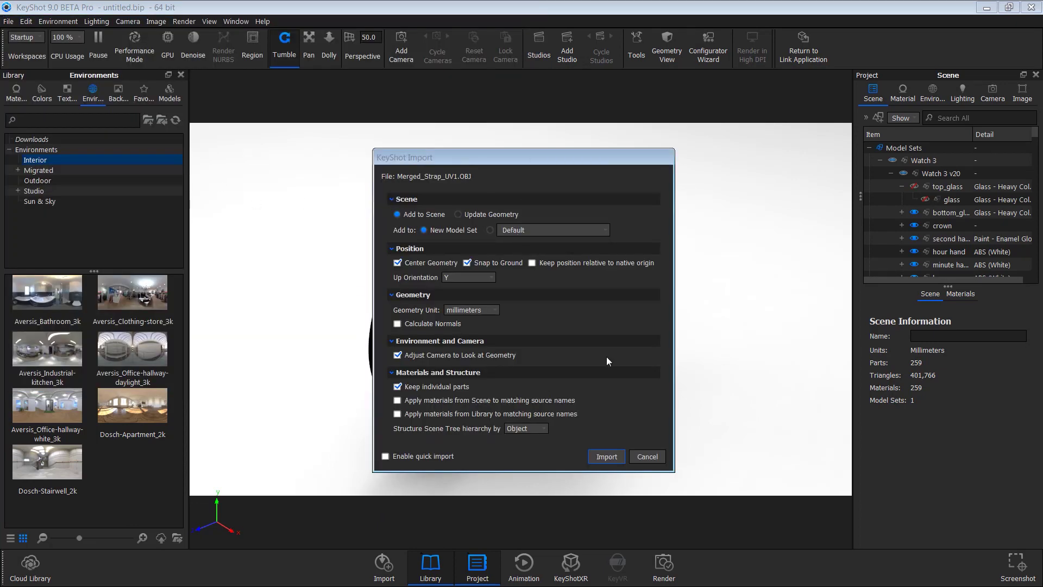
pyautogui.moveTo(607, 159); pyautogui.dragTo(738, 154)
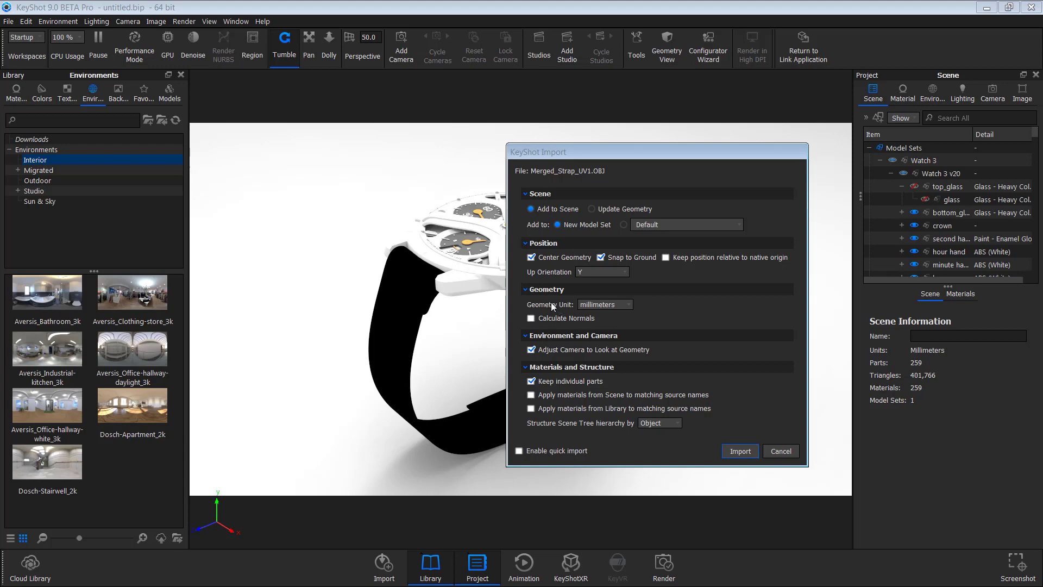
pyautogui.click(601, 305)
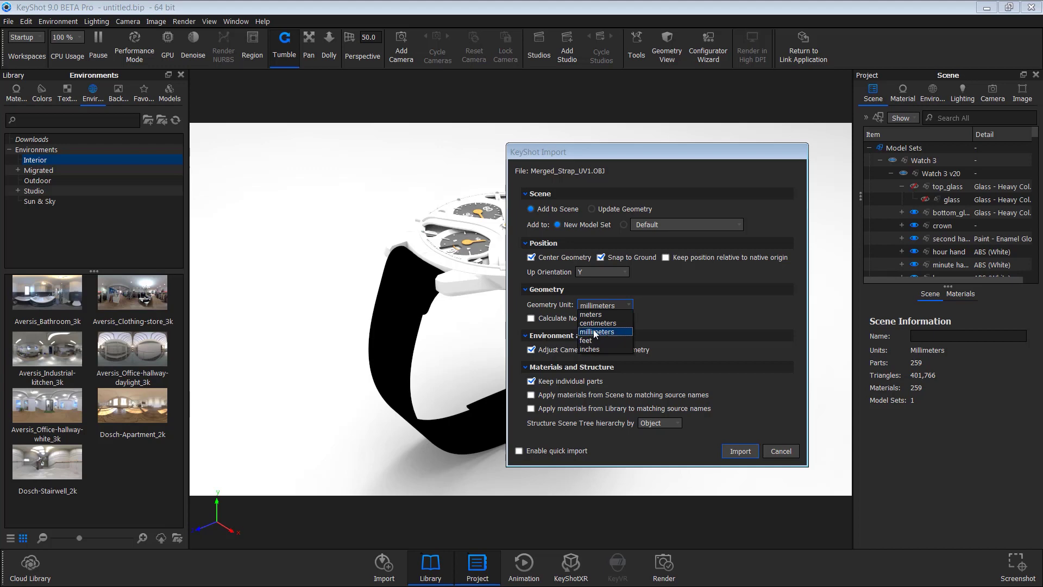
pyautogui.click(676, 324)
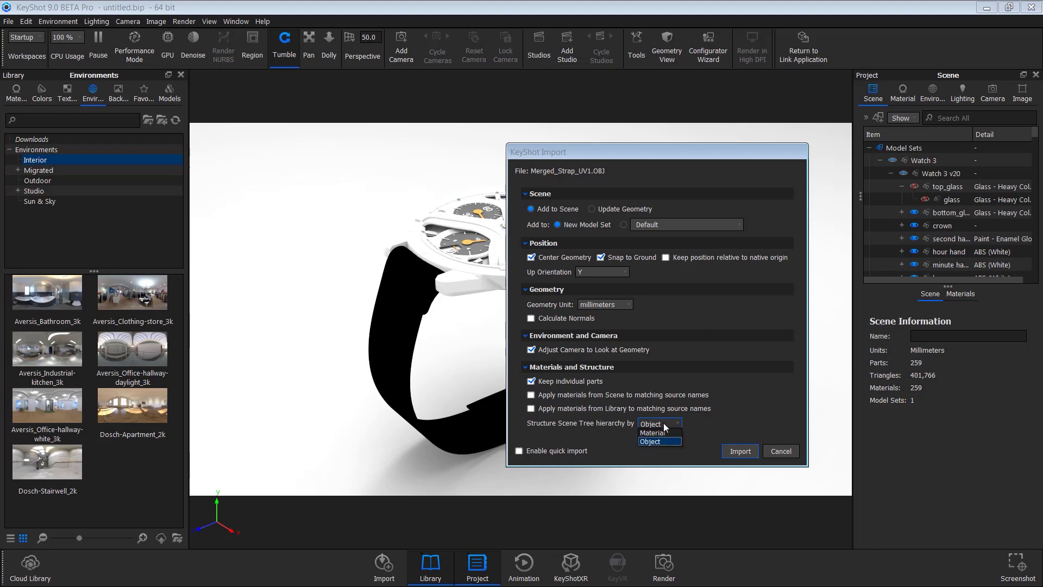
pyautogui.click(738, 410)
pyautogui.click(740, 451)
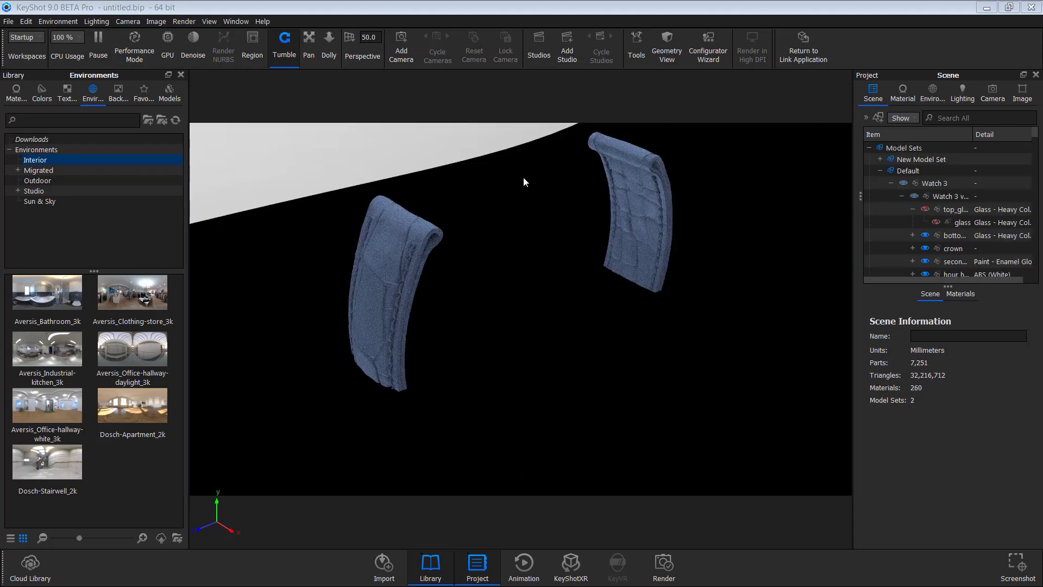
# Zoom and orbit around the watch band to locate the tiny imported strap pieces
pyautogui.scroll(-15, 585, 393)
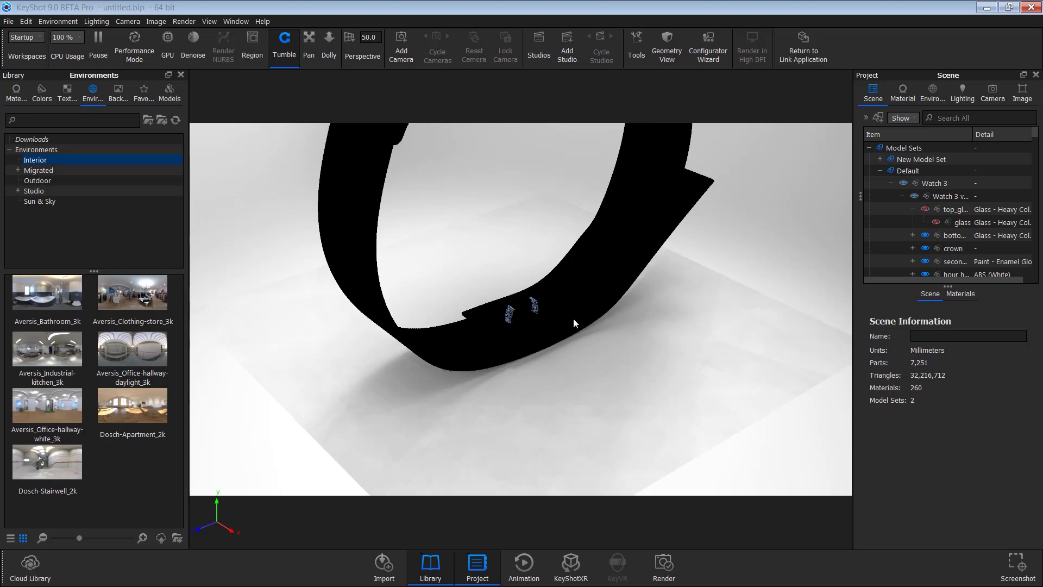
pyautogui.moveTo(575, 323); pyautogui.dragTo(557, 270)
pyautogui.scroll(-10, 556, 245)
pyautogui.moveTo(556, 226); pyautogui.dragTo(694, 286)
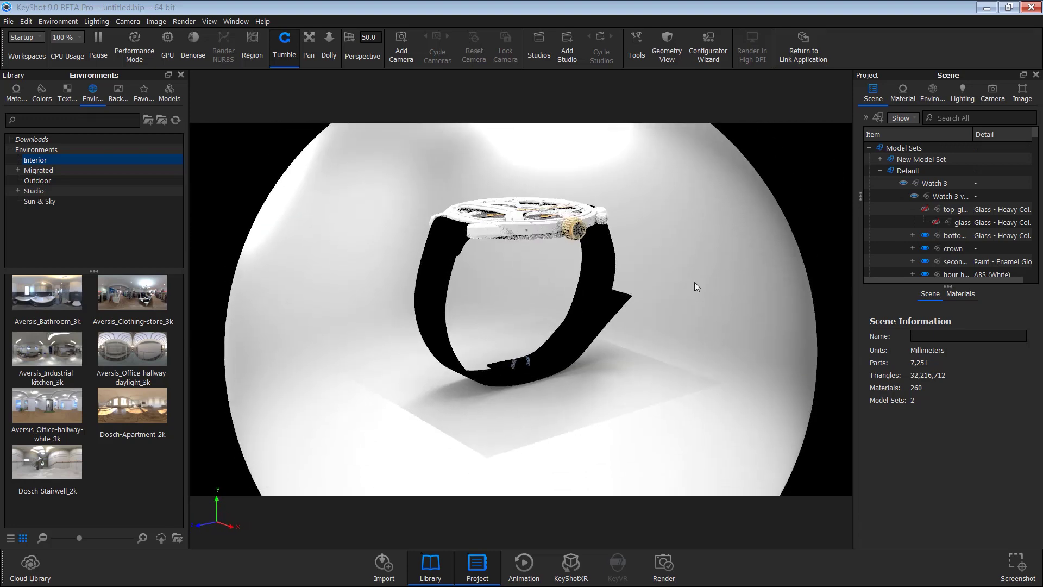
# Browse the scene's materials list and select a Steel - Satin material
pyautogui.click(963, 292)
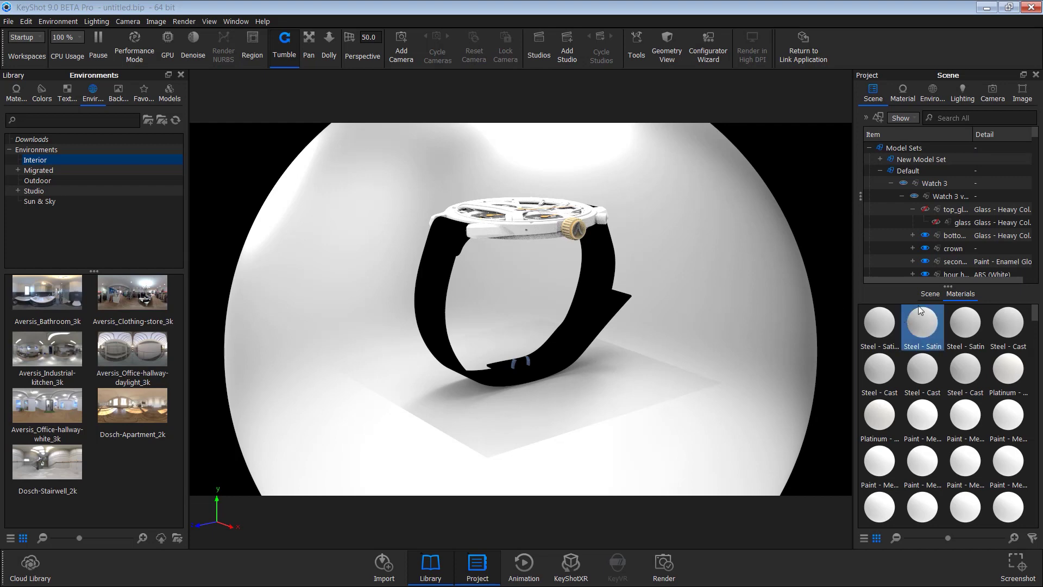
pyautogui.scroll(-10, 964, 424)
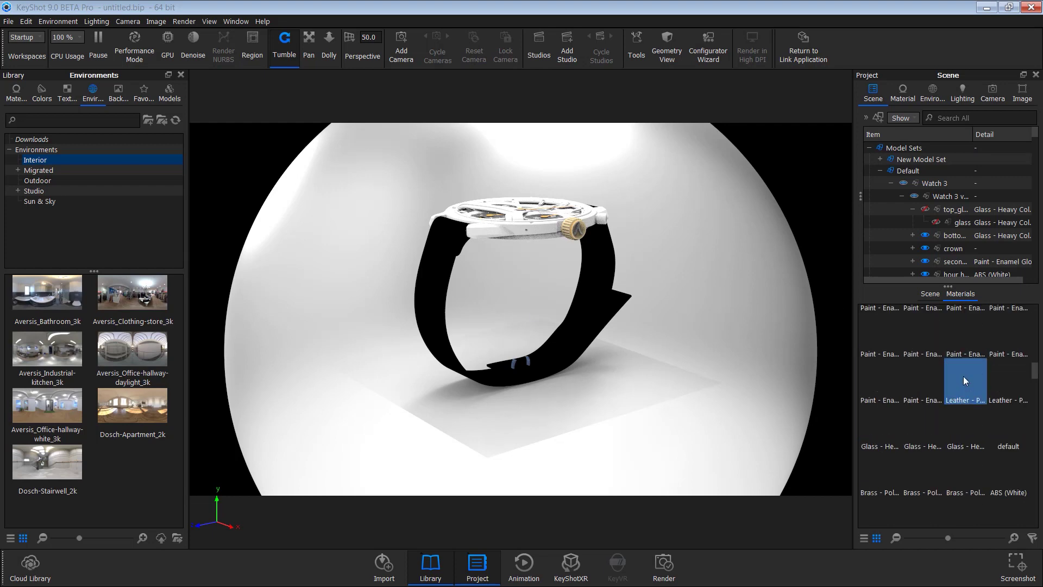
pyautogui.scroll(-5, 950, 383)
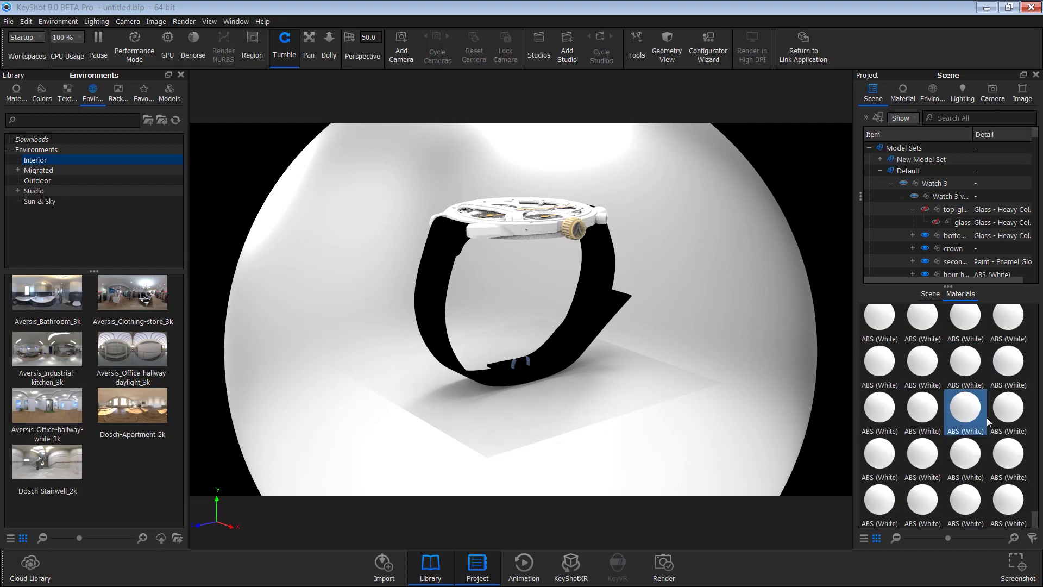
pyautogui.moveTo(1036, 522); pyautogui.dragTo(1034, 312)
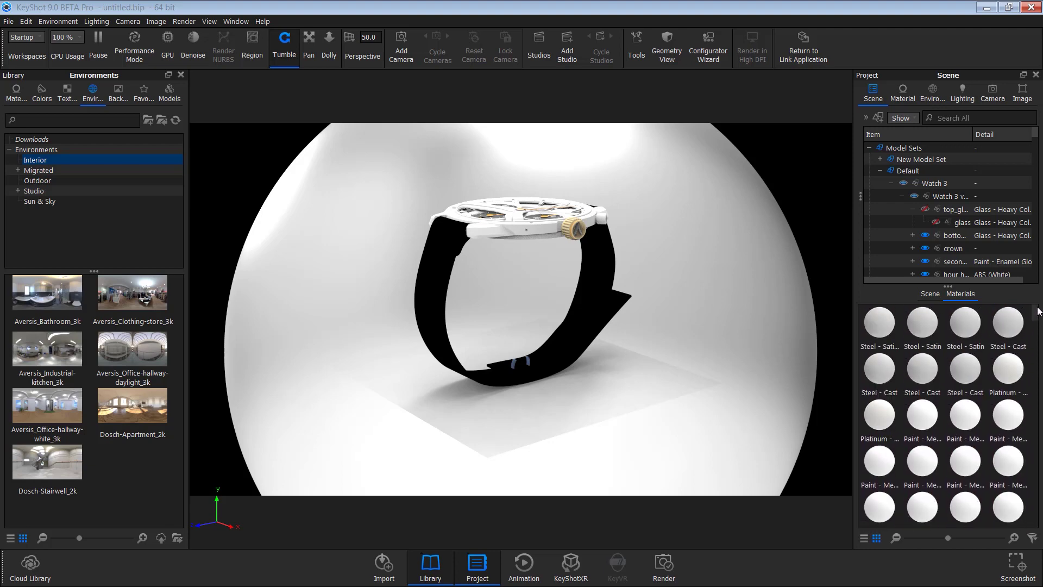
pyautogui.click(872, 314)
pyautogui.scroll(2, 520, 370)
pyautogui.scroll(5, 521, 369)
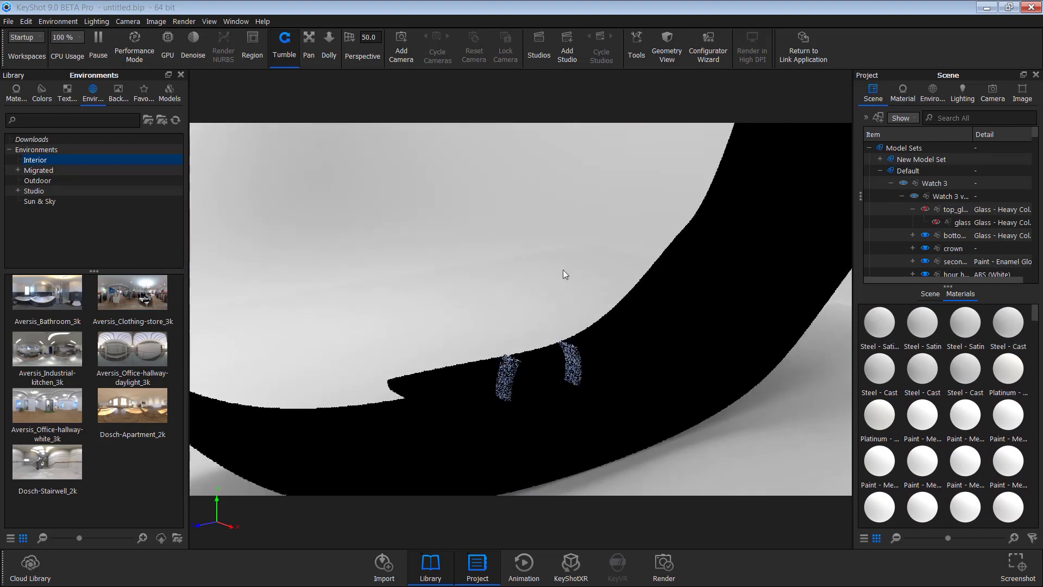
# Pick out the blue strap pieces in the viewport to identify the imported strap
pyautogui.click(510, 383)
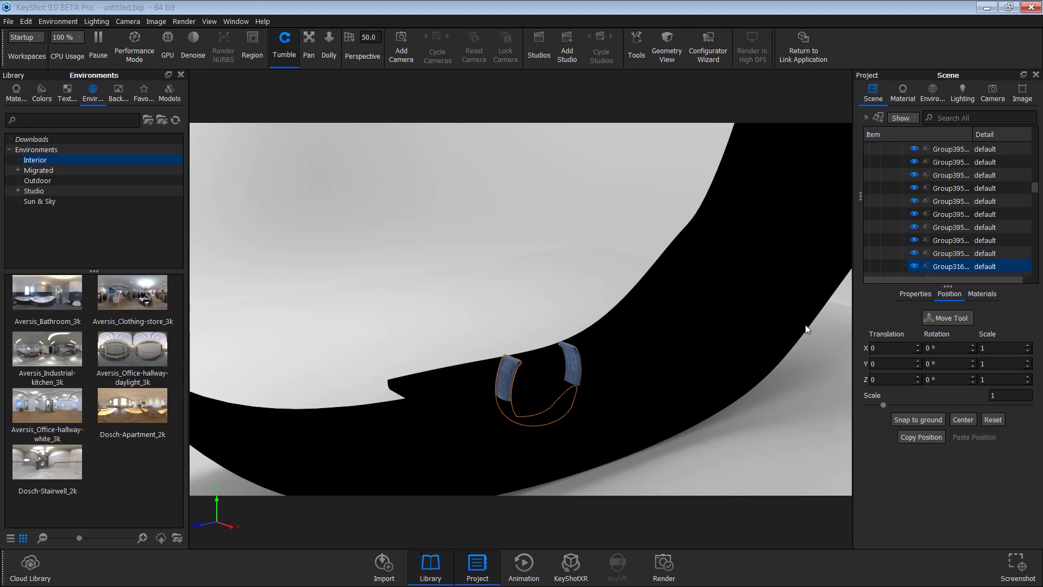
pyautogui.click(572, 363)
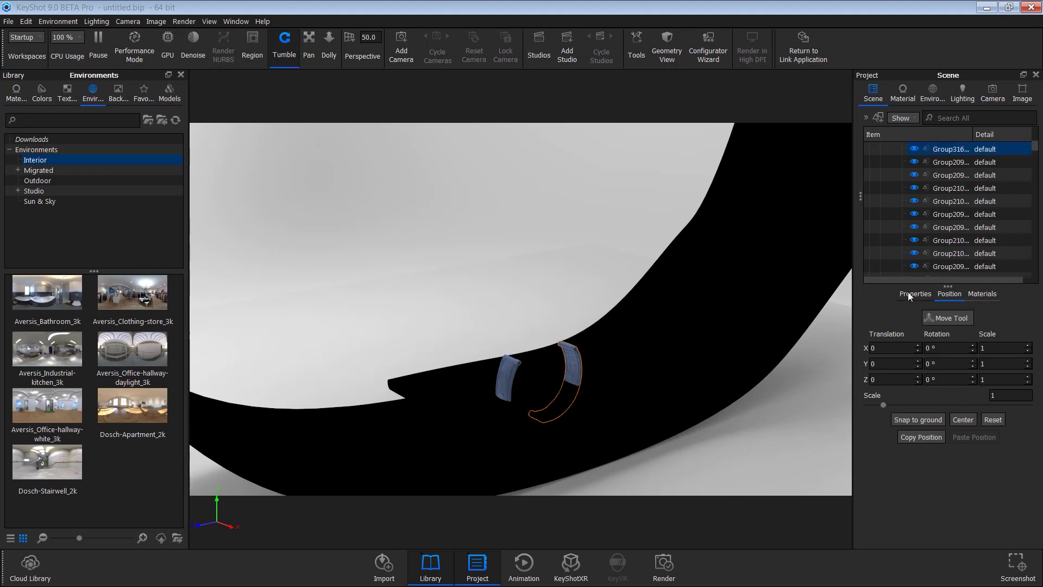
pyautogui.click(526, 247)
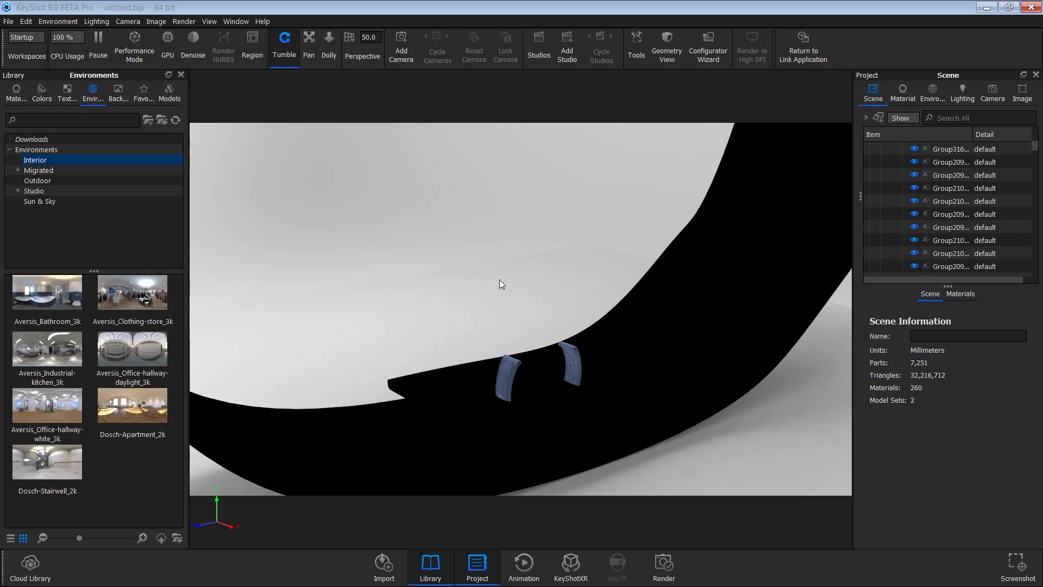
pyautogui.scroll(-5, 500, 279)
pyautogui.click(538, 340)
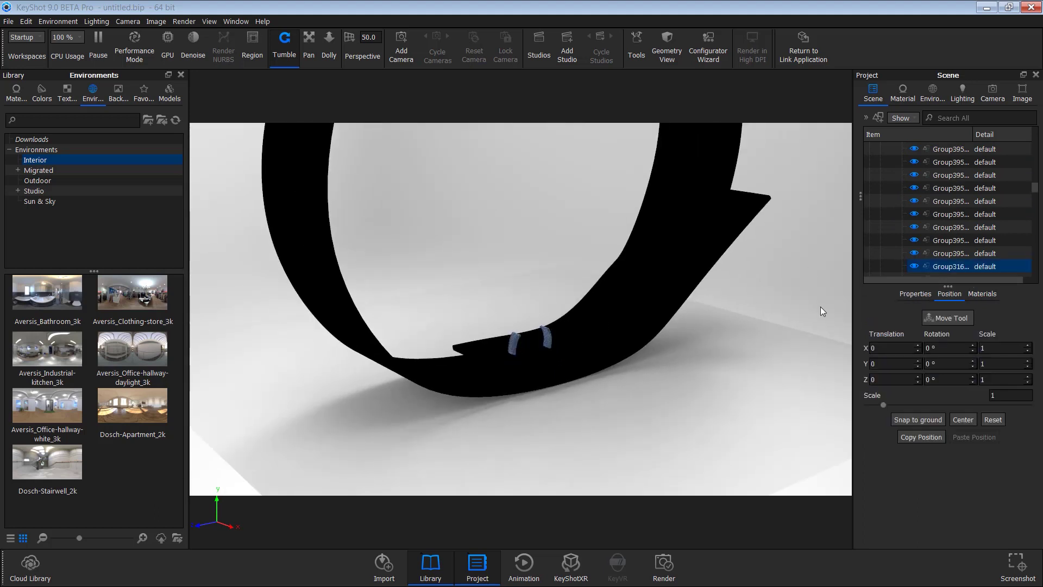
pyautogui.scroll(1, 967, 255)
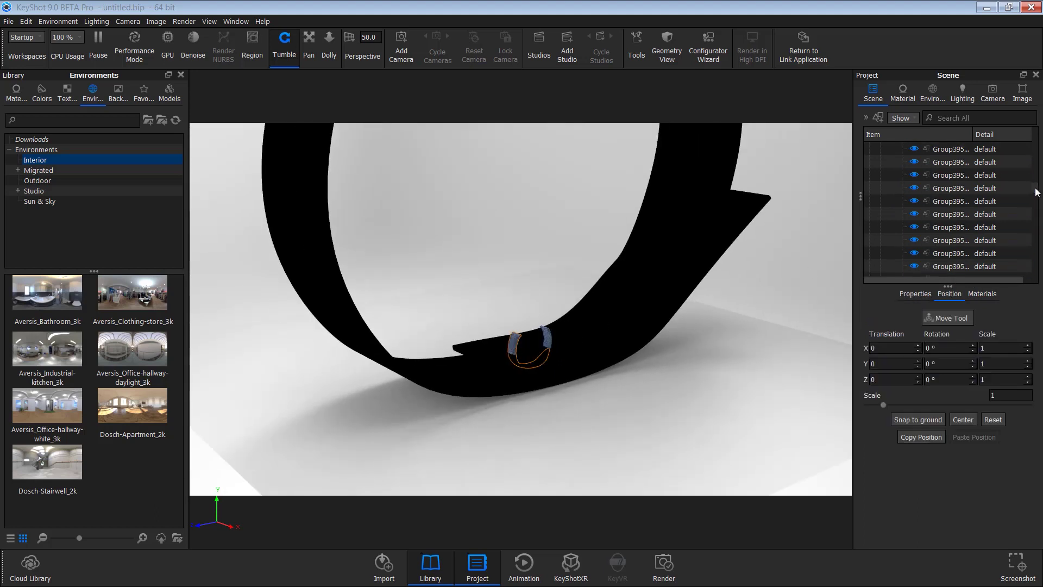
pyautogui.moveTo(1037, 192); pyautogui.dragTo(1030, 144)
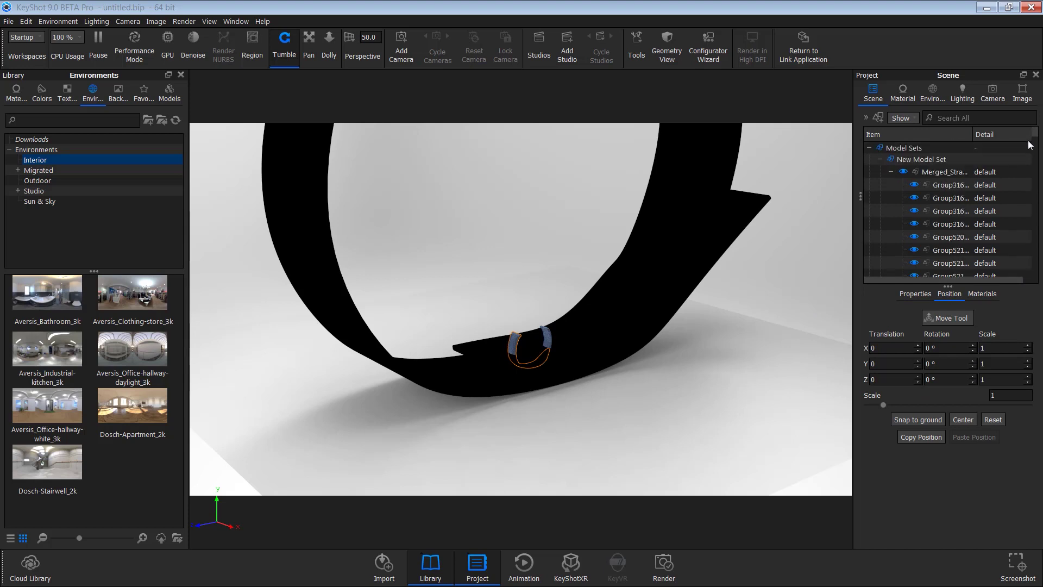
# Select the Merged_Strap model in the Scene tree and set its uniform scale to 10
pyautogui.click(891, 172)
pyautogui.click(930, 169)
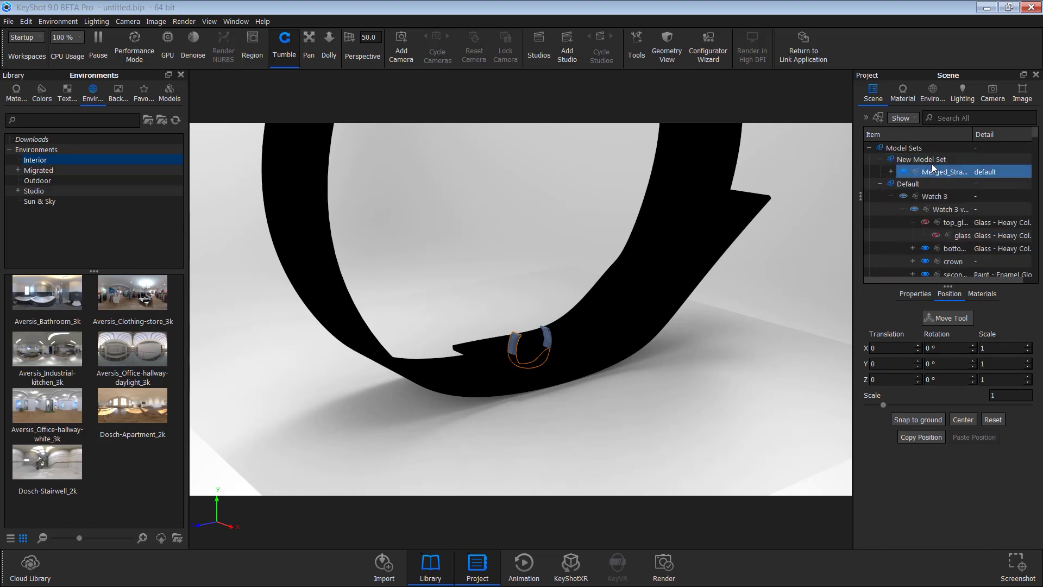
pyautogui.click(930, 162)
pyautogui.click(940, 174)
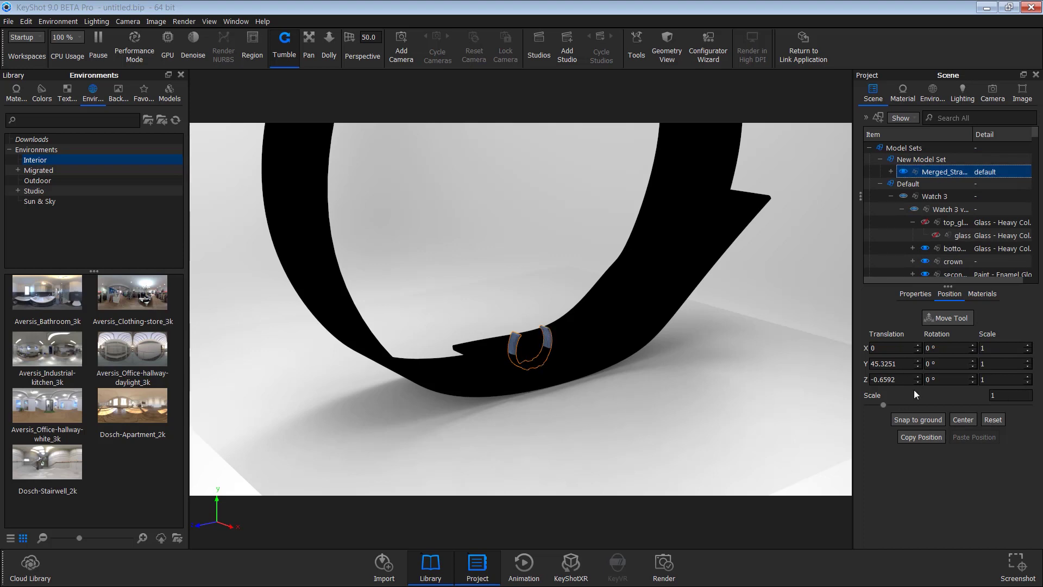
pyautogui.click(992, 393)
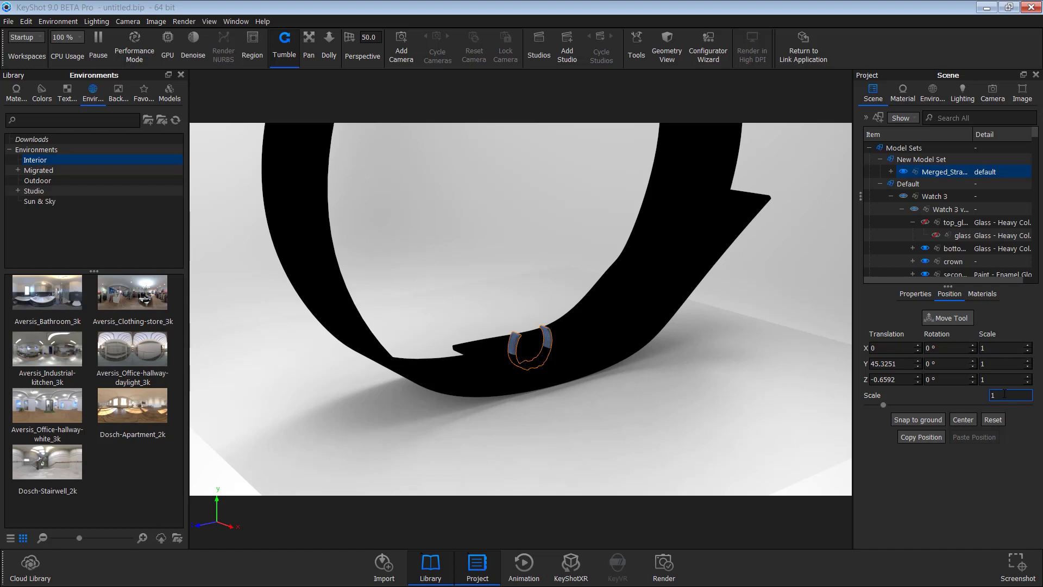
pyautogui.press('Return')
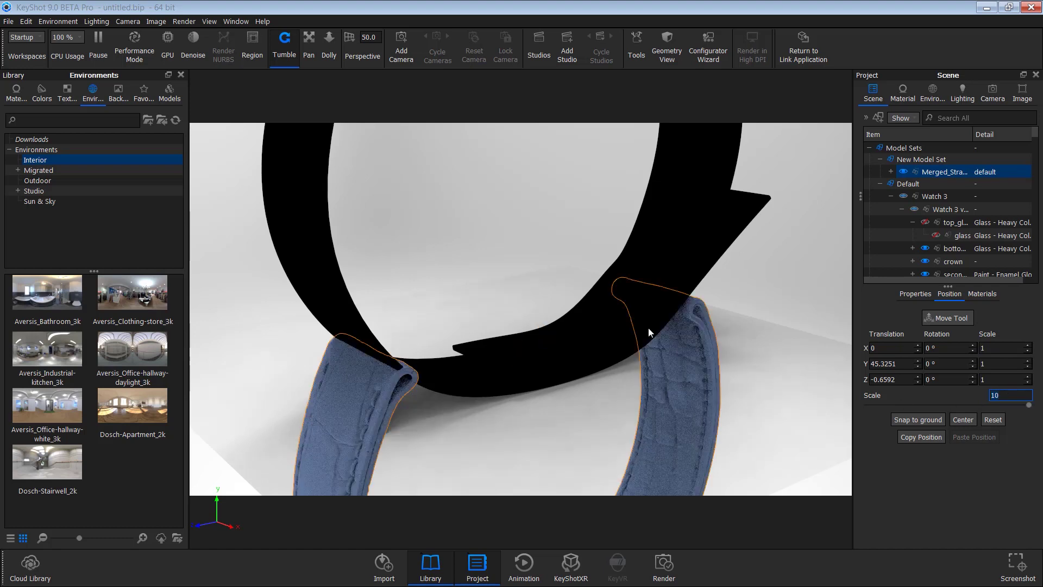
pyautogui.moveTo(655, 281); pyautogui.dragTo(627, 327)
# Move and rotate the enlarged strap around the watch head to Y 439.8992, then confirm
pyautogui.scroll(-3, 627, 327)
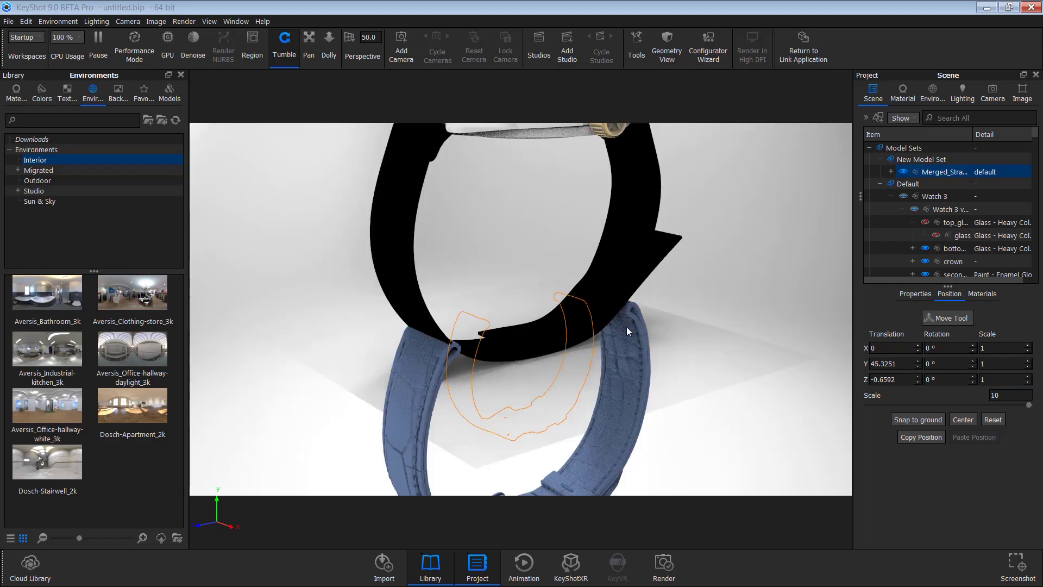
pyautogui.scroll(-5, 722, 314)
pyautogui.moveTo(723, 315); pyautogui.dragTo(646, 358)
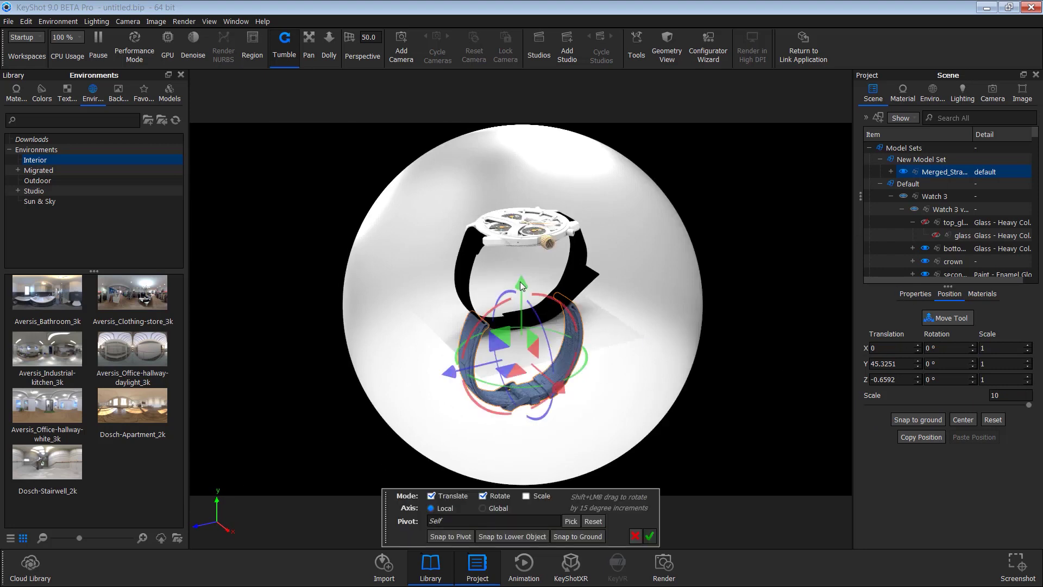
pyautogui.moveTo(524, 325); pyautogui.dragTo(573, 359)
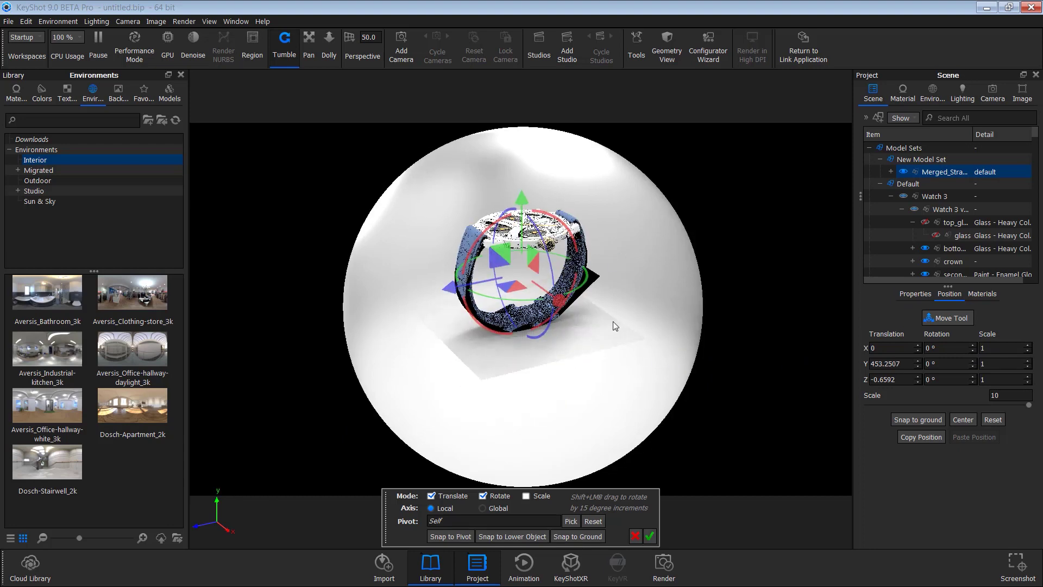
pyautogui.moveTo(552, 243); pyautogui.dragTo(551, 222)
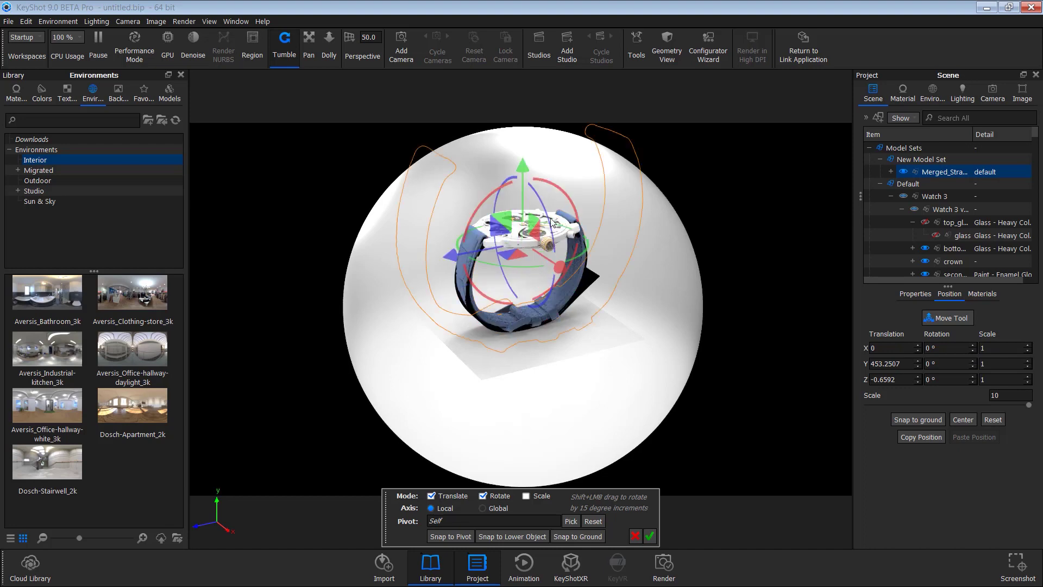
pyautogui.scroll(3, 616, 245)
pyautogui.scroll(-1, 556, 254)
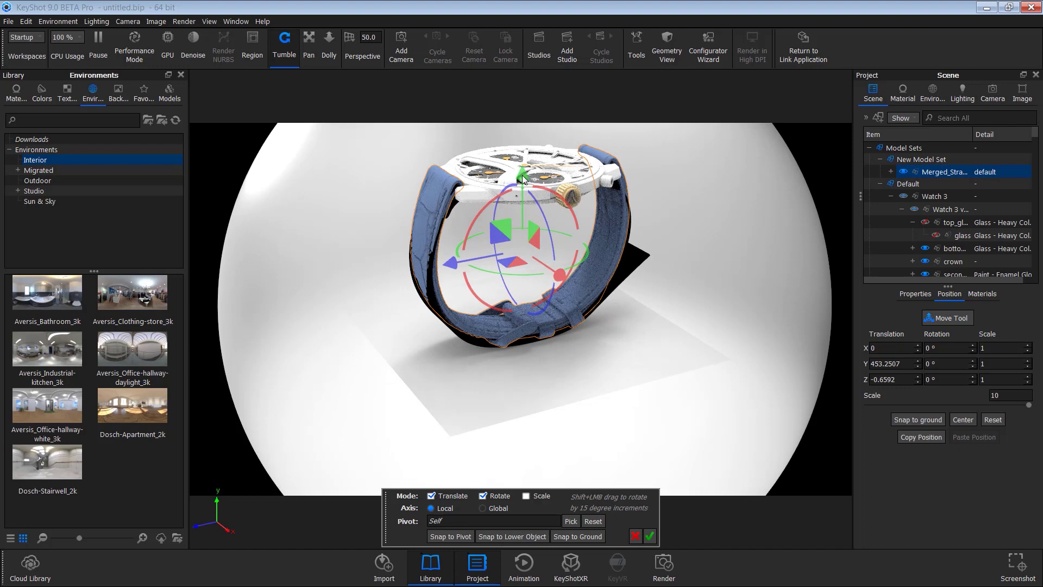
pyautogui.moveTo(522, 178); pyautogui.dragTo(522, 183)
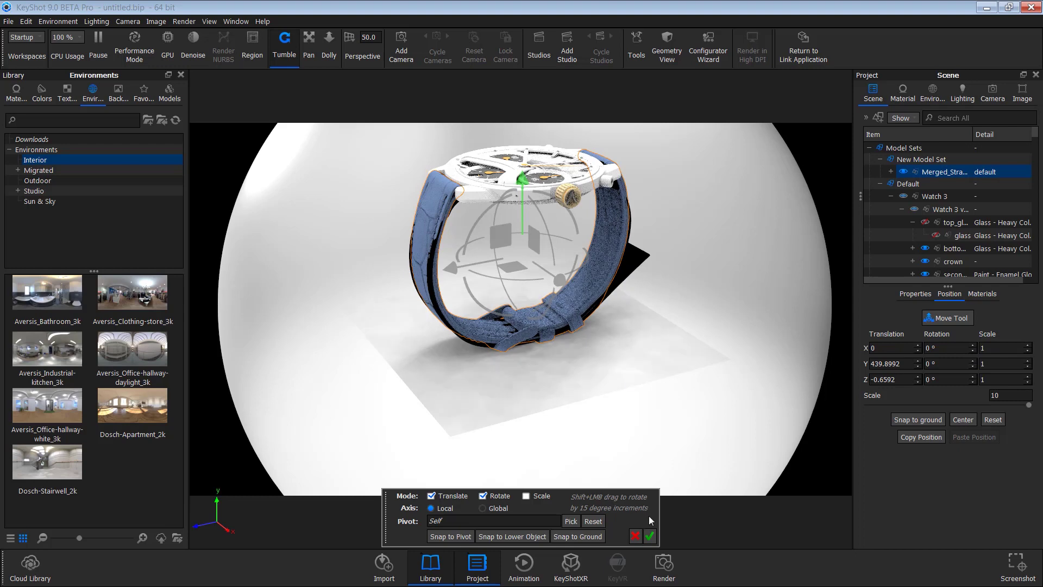
pyautogui.click(648, 536)
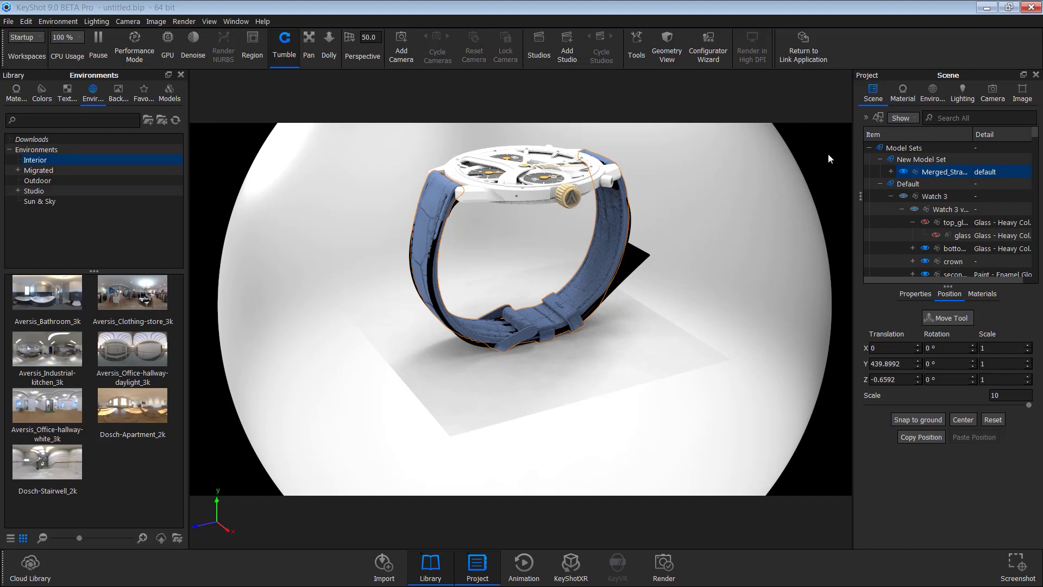
# Delete both black blockout strap parts, confirming each removal
pyautogui.click(712, 226)
pyautogui.rightClick(629, 261)
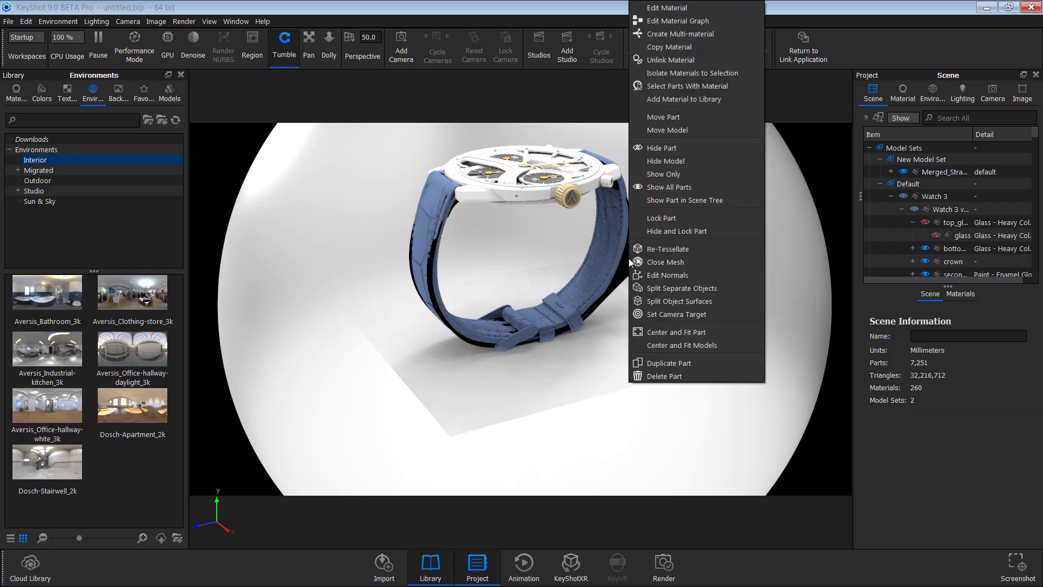
pyautogui.click(660, 439)
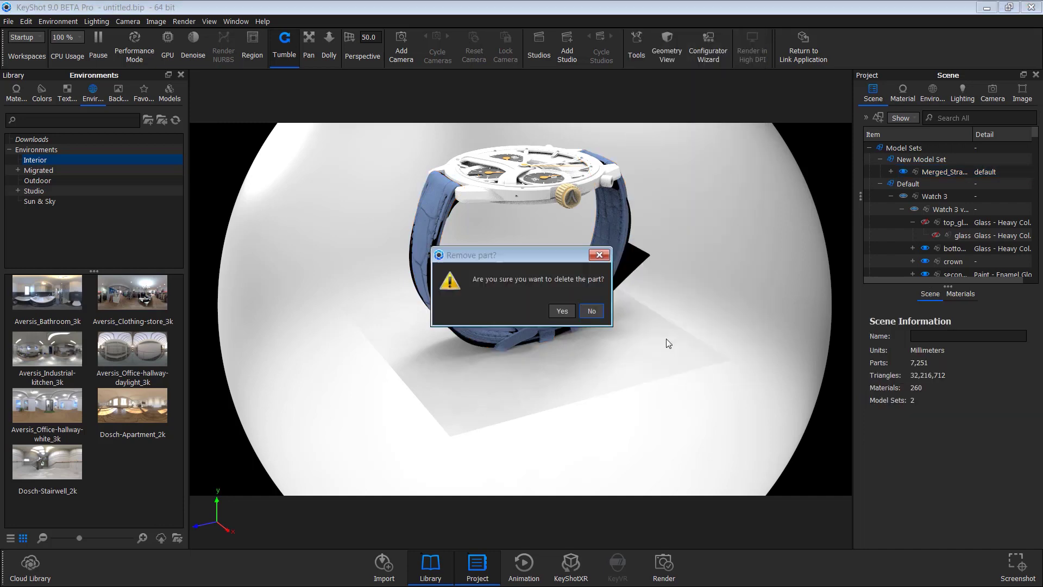
pyautogui.click(562, 311)
pyautogui.moveTo(594, 308); pyautogui.dragTo(455, 228)
pyautogui.rightClick(603, 235)
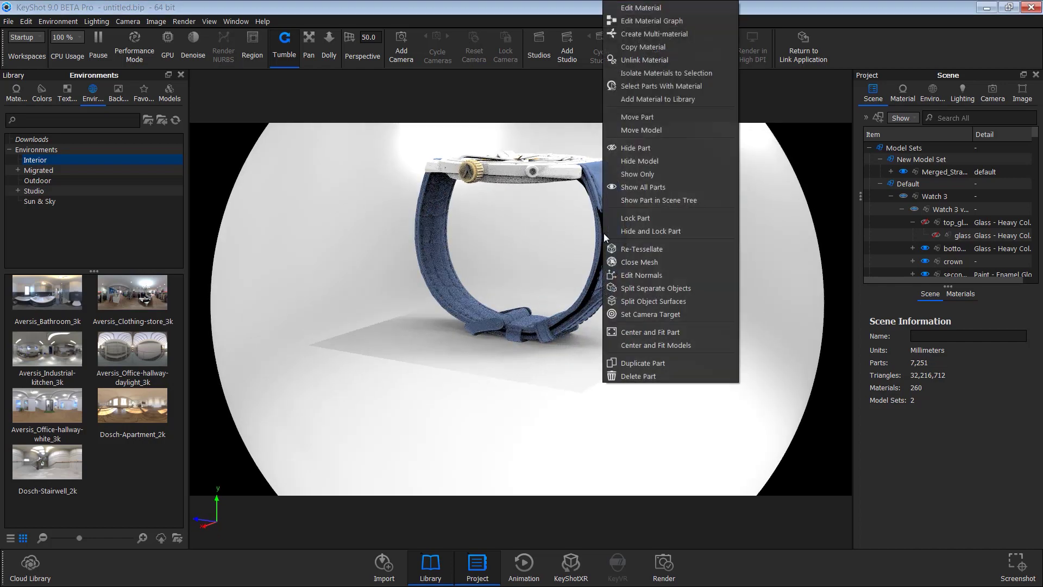
pyautogui.click(630, 379)
pyautogui.click(563, 310)
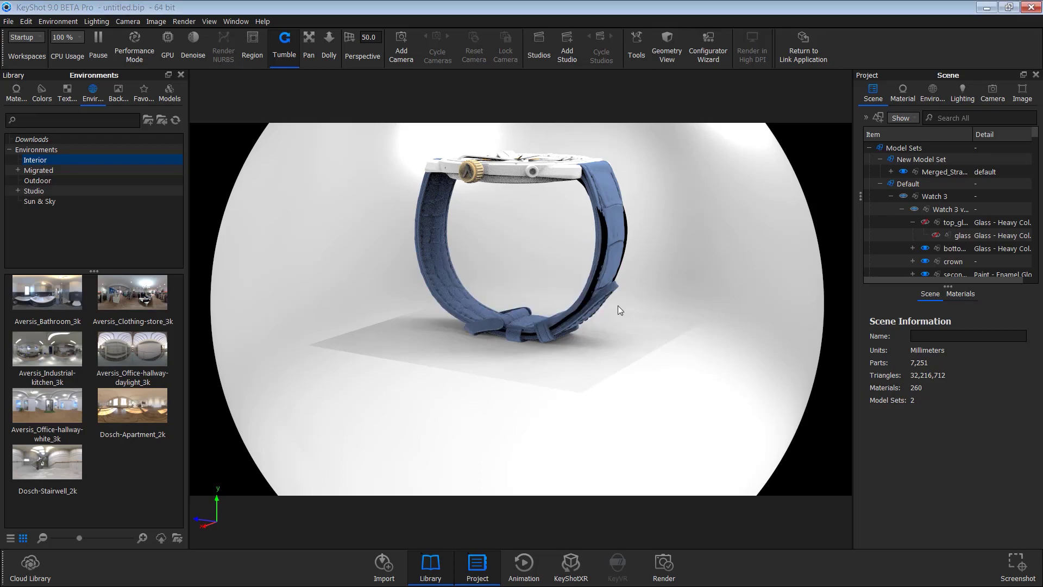
# Orbit around the watch to check the blue leather strap fits the case
pyautogui.moveTo(530, 272); pyautogui.dragTo(773, 321)
pyautogui.moveTo(696, 305); pyautogui.dragTo(580, 320)
pyautogui.scroll(5, 581, 321)
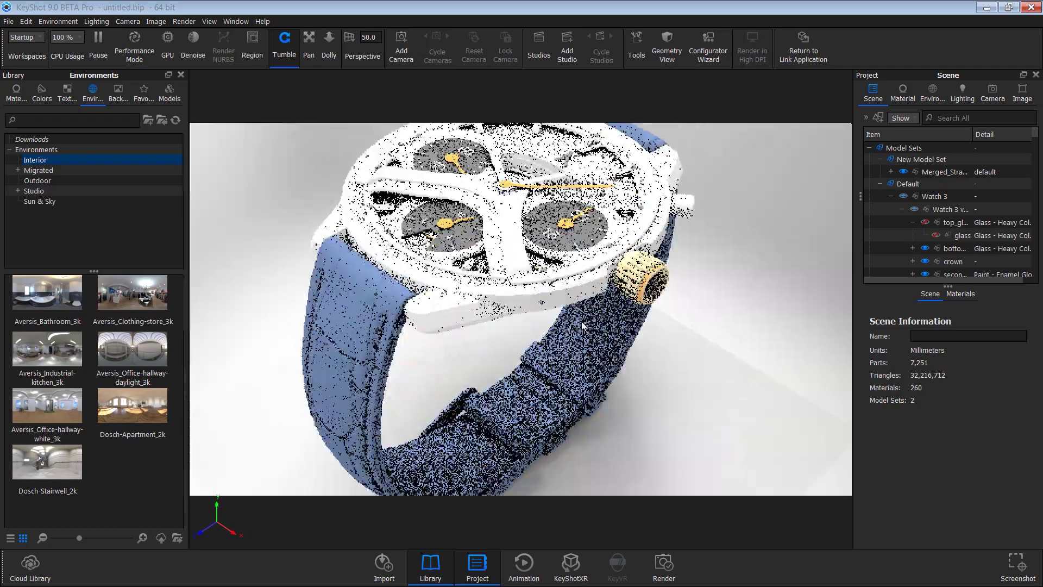
pyautogui.scroll(-5, 372, 287)
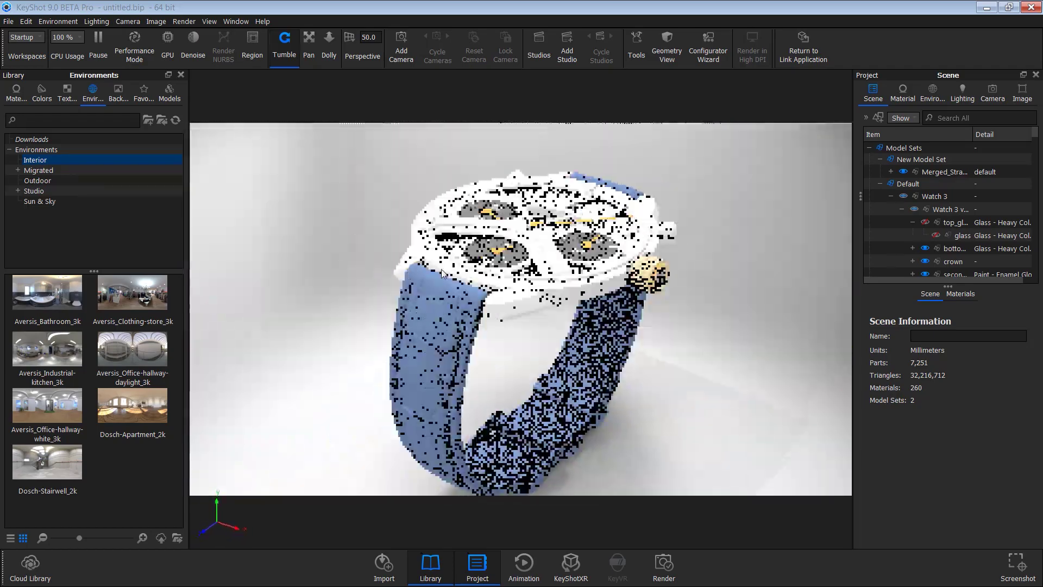
pyautogui.moveTo(373, 287); pyautogui.dragTo(625, 304)
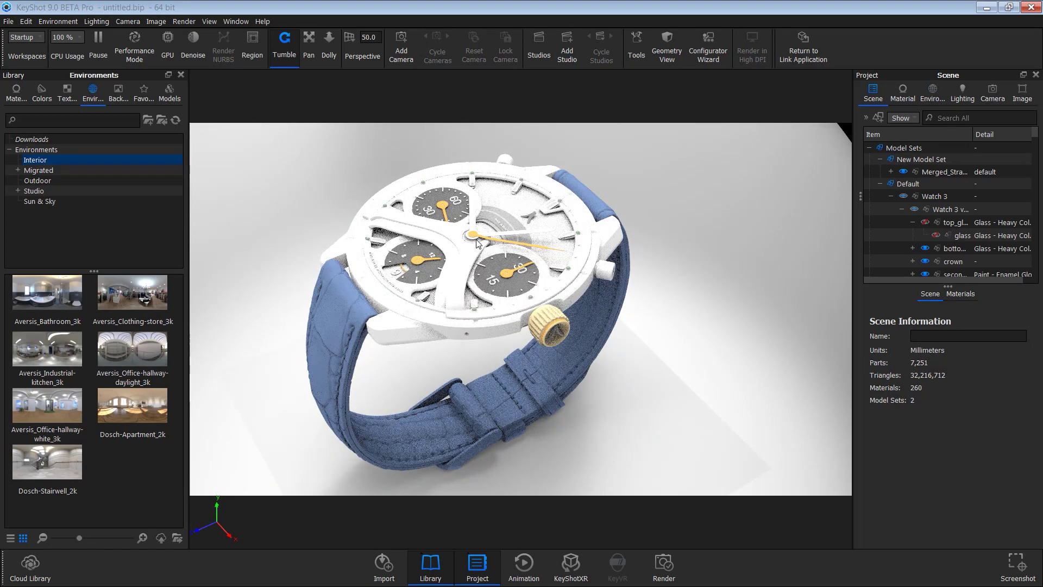
pyautogui.moveTo(635, 269); pyautogui.dragTo(679, 302)
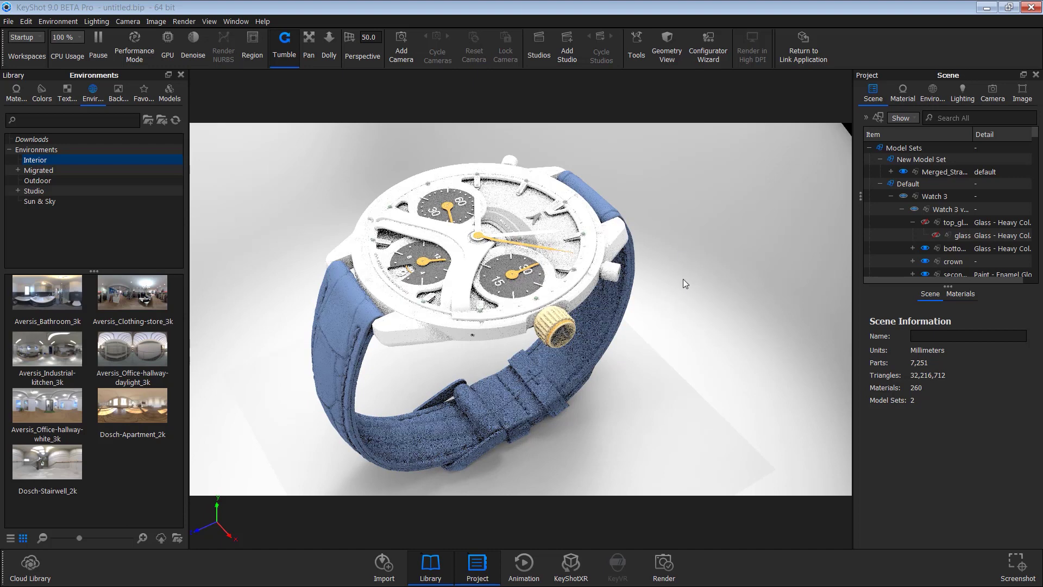
# Choose the Performance Mode lighting preset and view the watch from the side and above
pyautogui.click(929, 97)
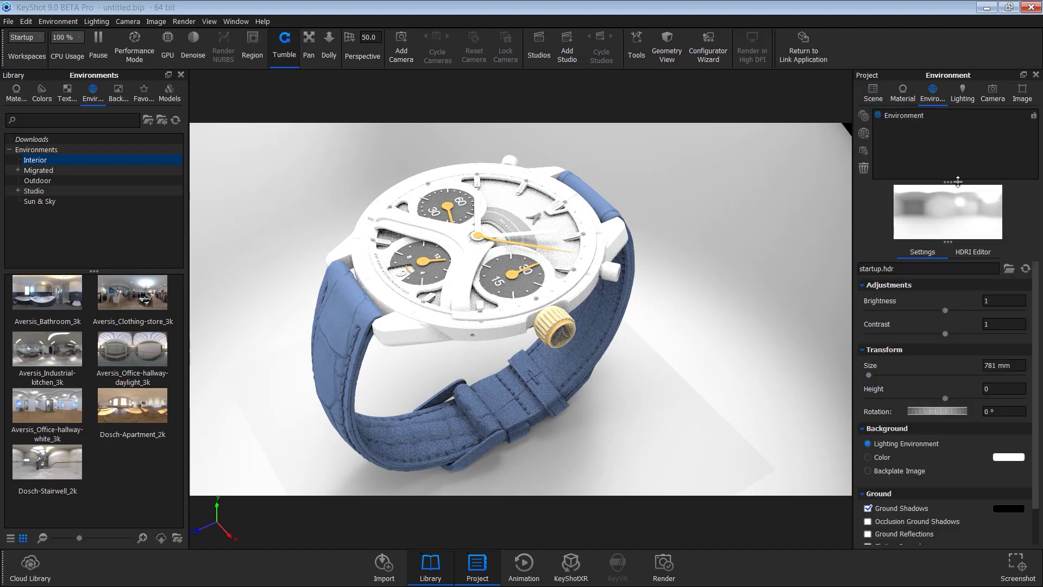
pyautogui.click(966, 92)
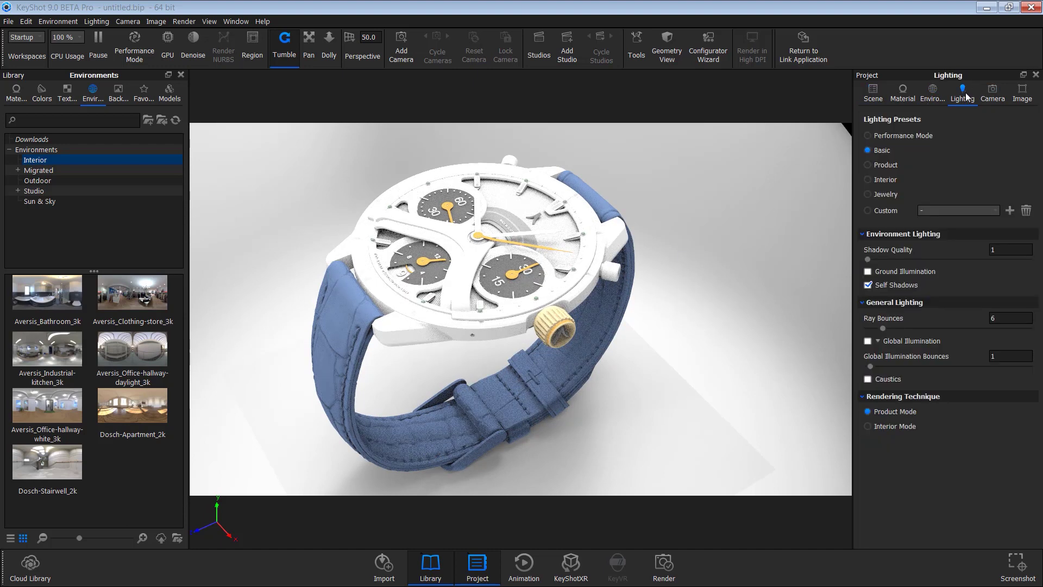
pyautogui.click(899, 133)
pyautogui.moveTo(710, 230); pyautogui.dragTo(745, 250)
pyautogui.moveTo(627, 270); pyautogui.dragTo(644, 237)
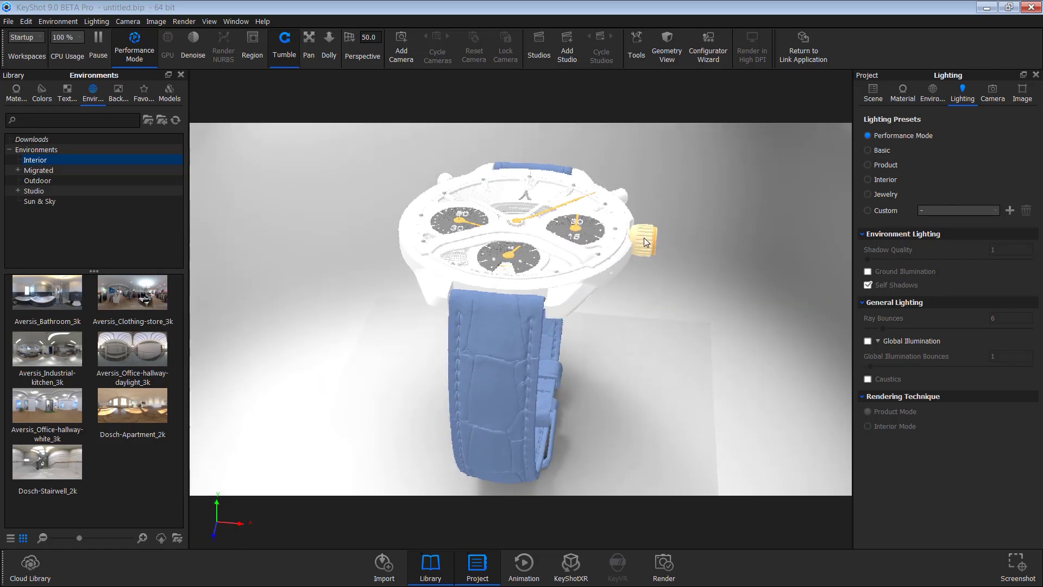